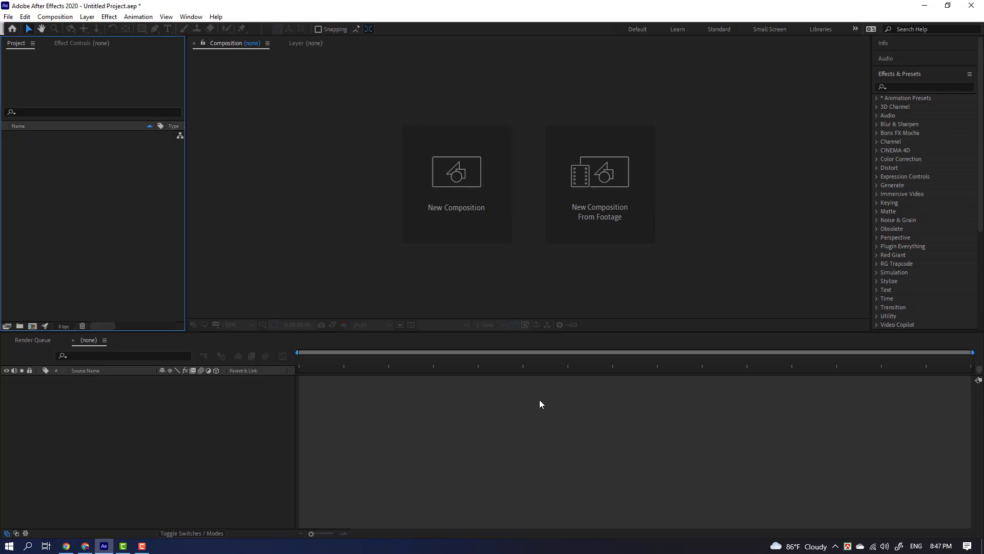
Create a composition named Liquide from the HDTV 1080 24 preset (1920×1080, 24 fps)
{"action": "left_click", "coordinate": [459, 204]}
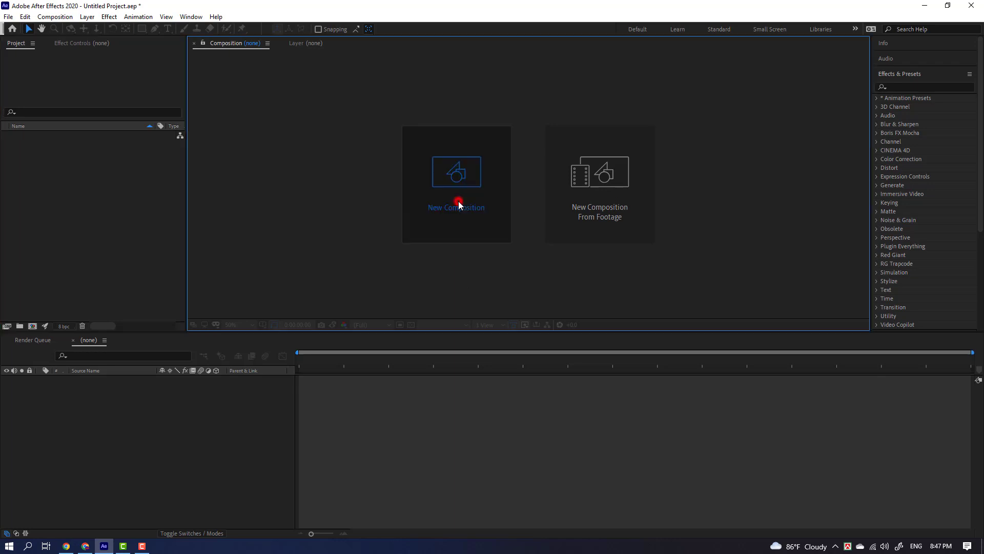
{"action": "left_click_drag", "start_coordinate": [665, 174], "coordinate": [428, 145]}
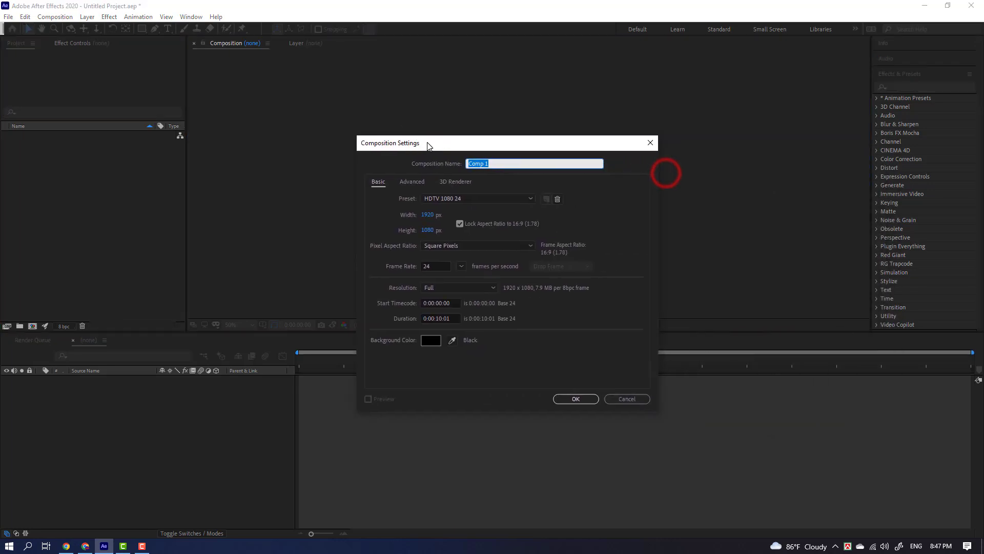
{"action": "left_click", "coordinate": [495, 199]}
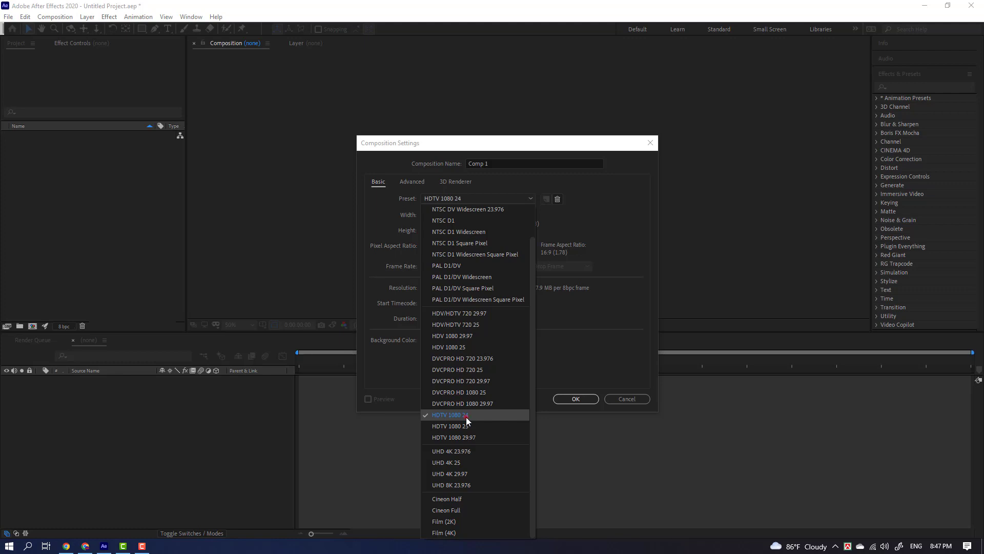
{"action": "left_click", "coordinate": [467, 419]}
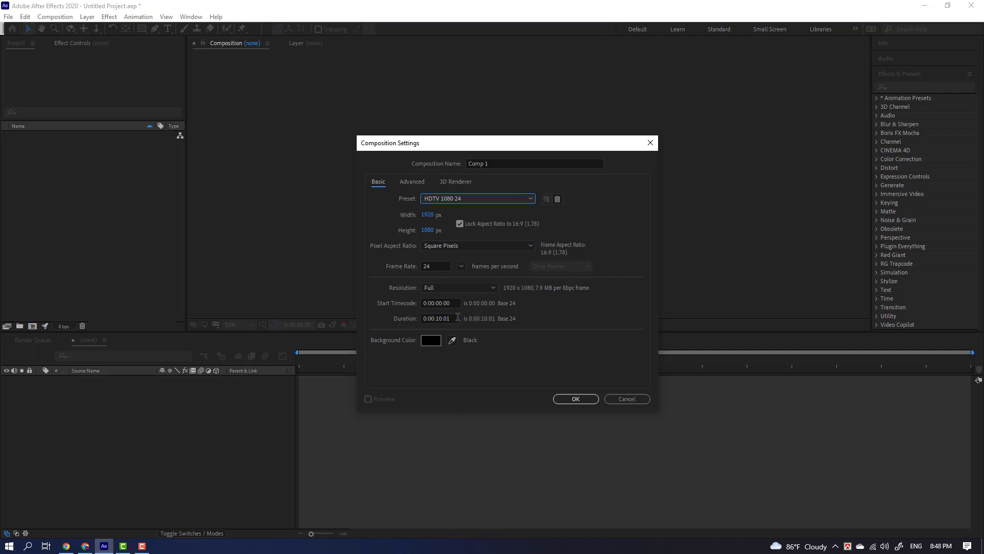
{"action": "key", "text": "shift+Tab"}
{"action": "type", "text": "Liquide"}
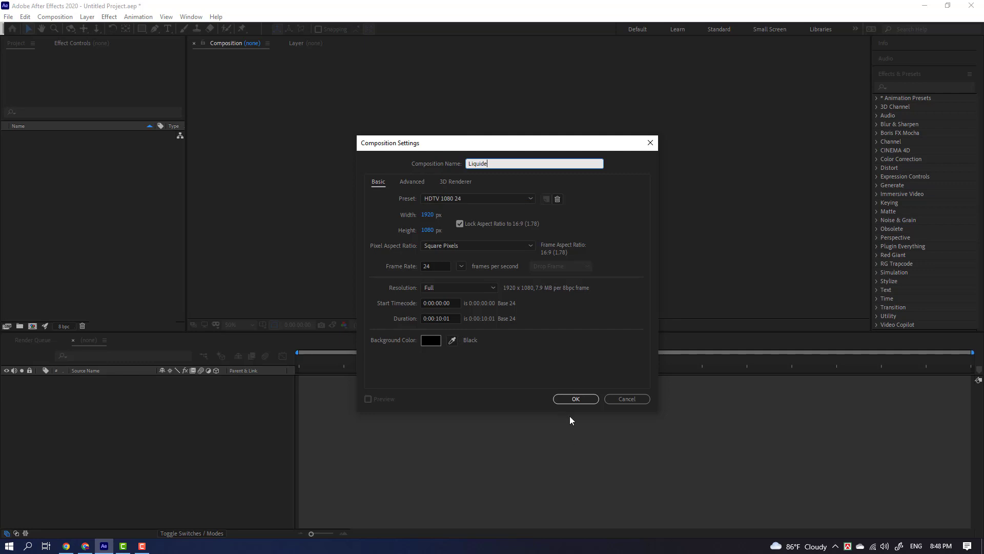
{"action": "left_click", "coordinate": [576, 401]}
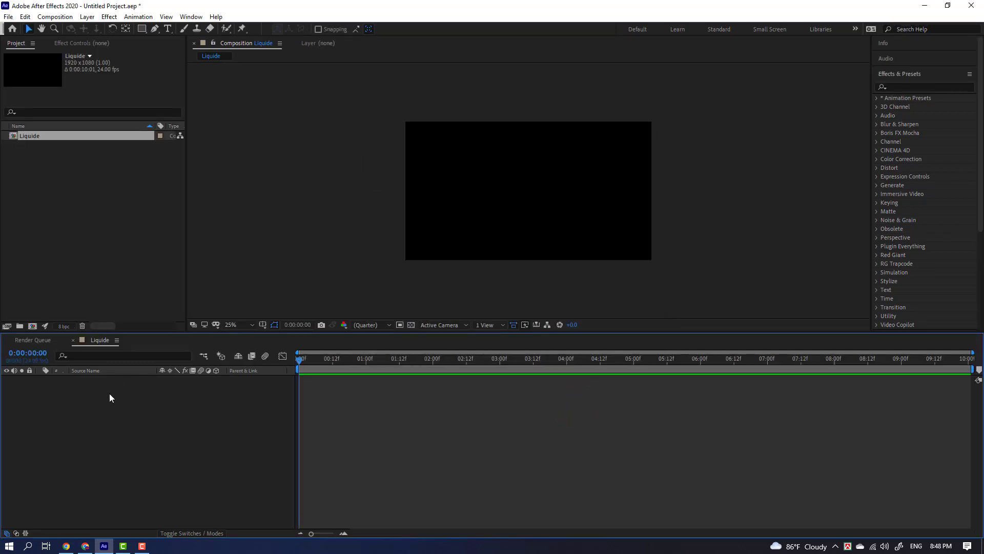
Start a new solid layer from the timeline and name it liquide
{"action": "right_click", "coordinate": [127, 399]}
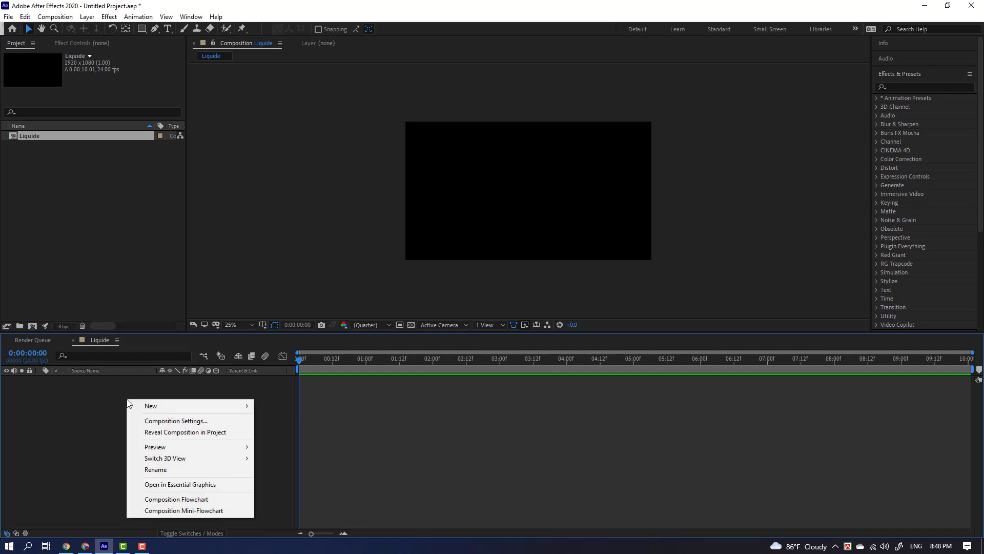
{"action": "mouse_move", "coordinate": [241, 406]}
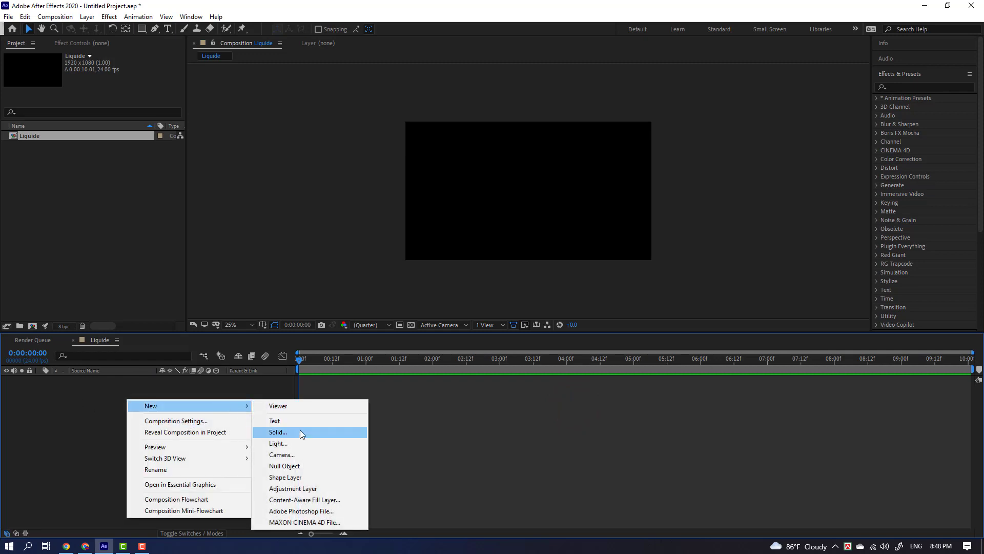
{"action": "left_click", "coordinate": [300, 431]}
{"action": "left_click_drag", "start_coordinate": [485, 174], "coordinate": [387, 153]}
{"action": "double_click", "coordinate": [386, 171]}
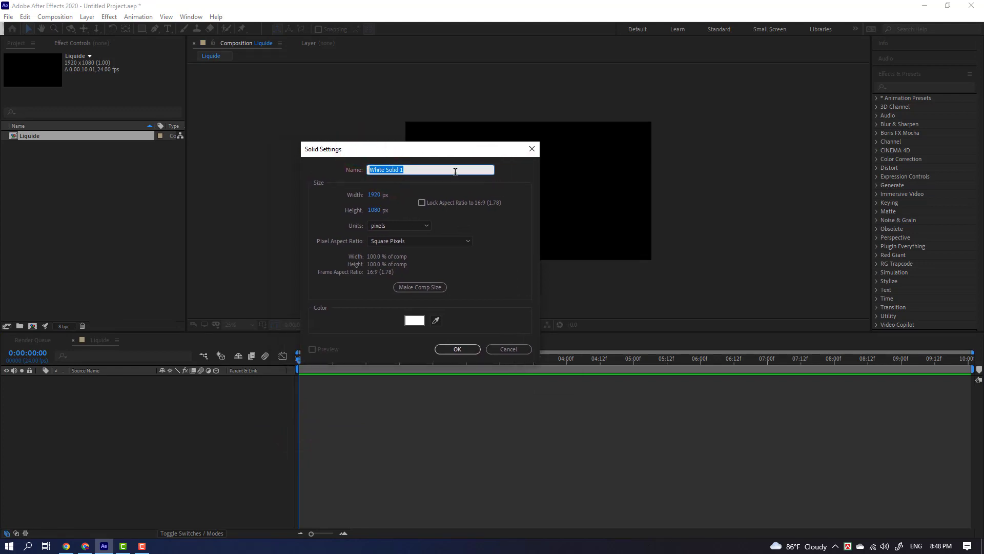
{"action": "key", "text": "BackSpace"}
{"action": "type", "text": "qu"}
{"action": "type", "text": "ide"}
Give the liquide solid a bright magenta colour and create it
{"action": "left_click", "coordinate": [419, 321]}
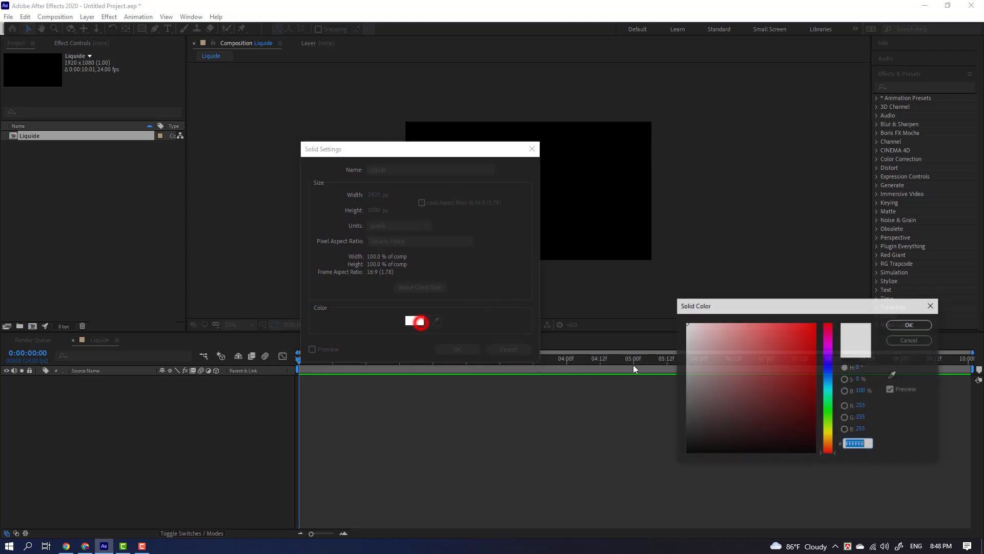
{"action": "left_click", "coordinate": [831, 384]}
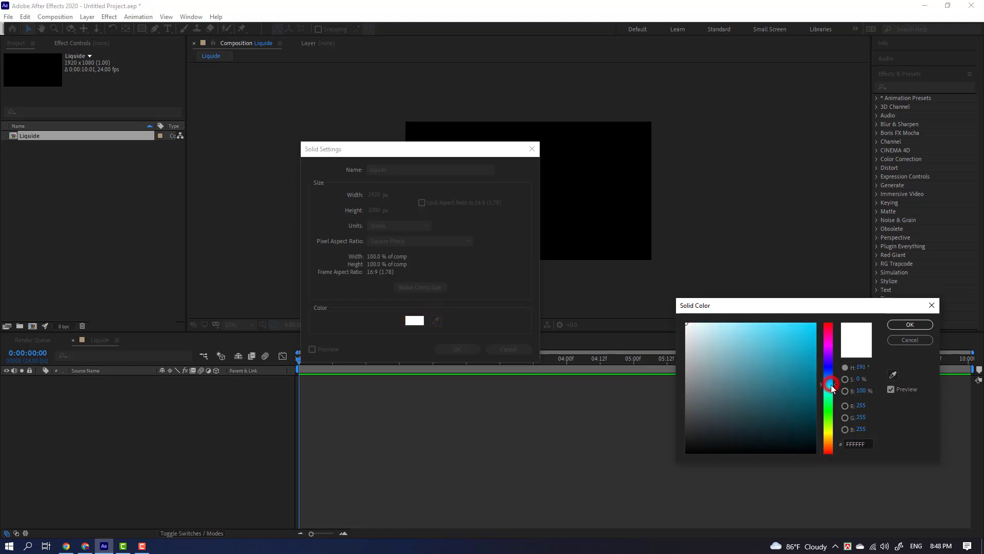
{"action": "left_click_drag", "start_coordinate": [810, 354], "coordinate": [821, 303]}
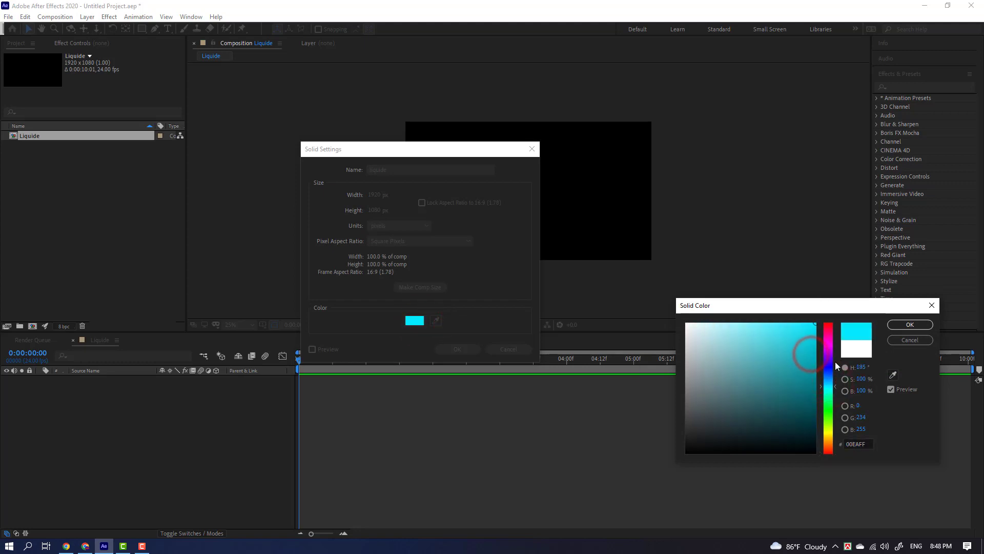
{"action": "left_click", "coordinate": [831, 386]}
{"action": "left_click", "coordinate": [830, 351]}
{"action": "left_click_drag", "start_coordinate": [831, 351], "coordinate": [831, 344]}
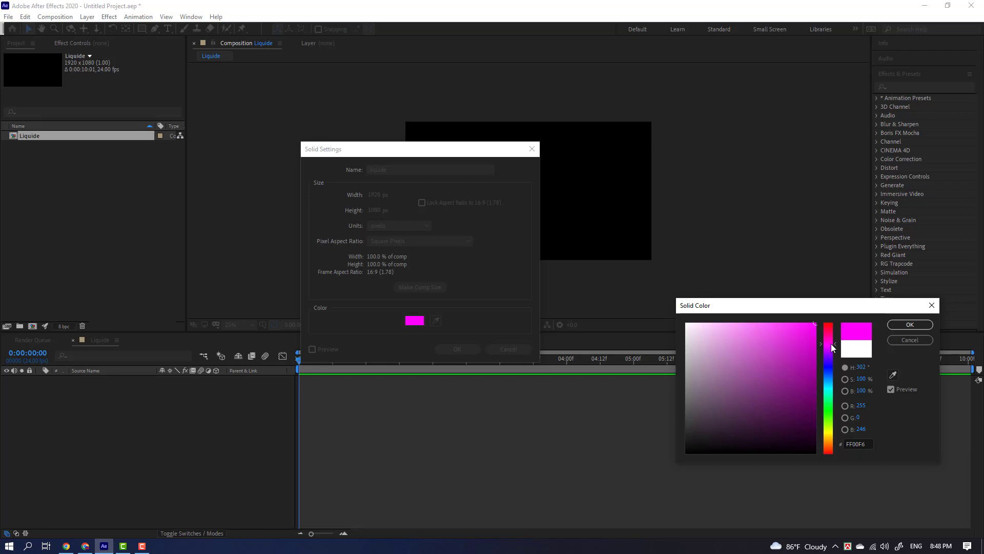
{"action": "left_click", "coordinate": [806, 325]}
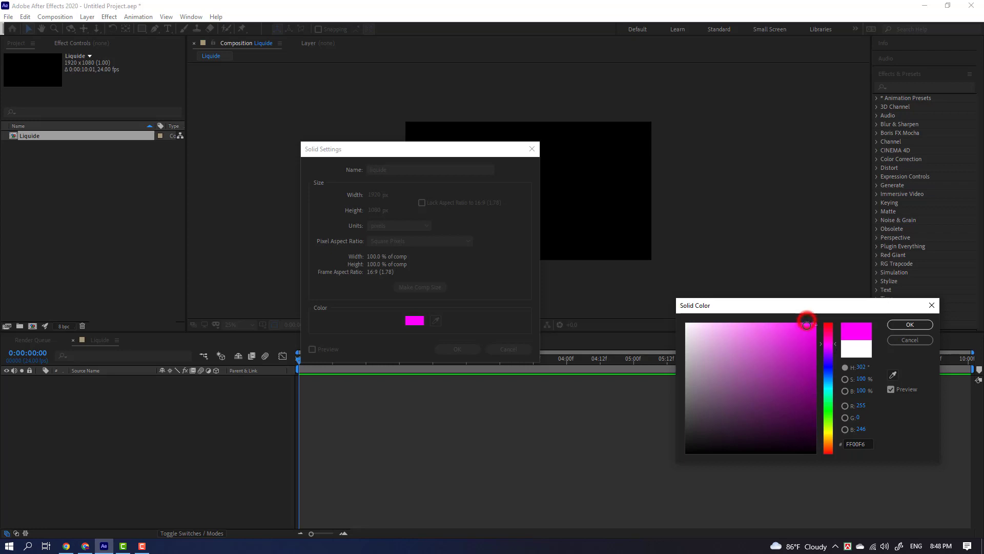
{"action": "left_click", "coordinate": [898, 325]}
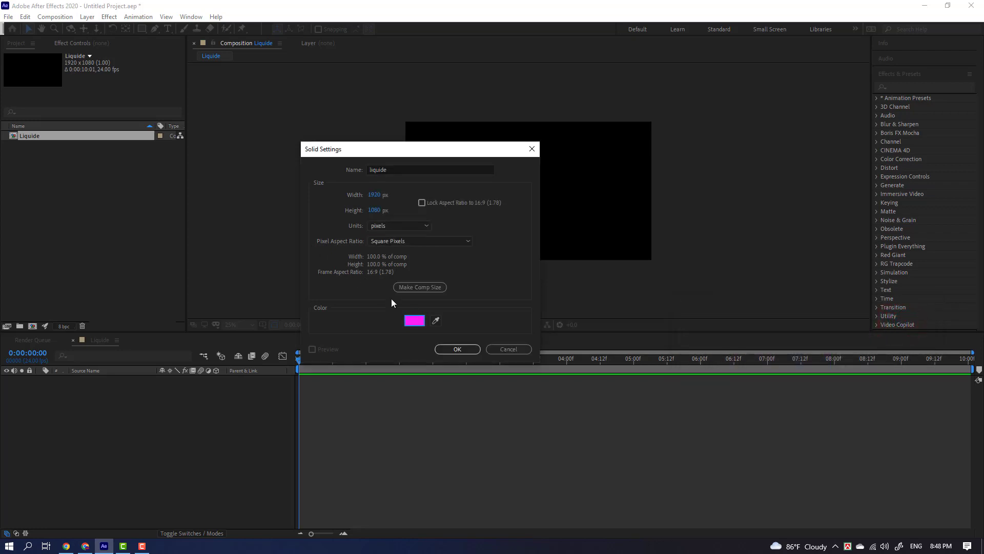
{"action": "left_click", "coordinate": [436, 349]}
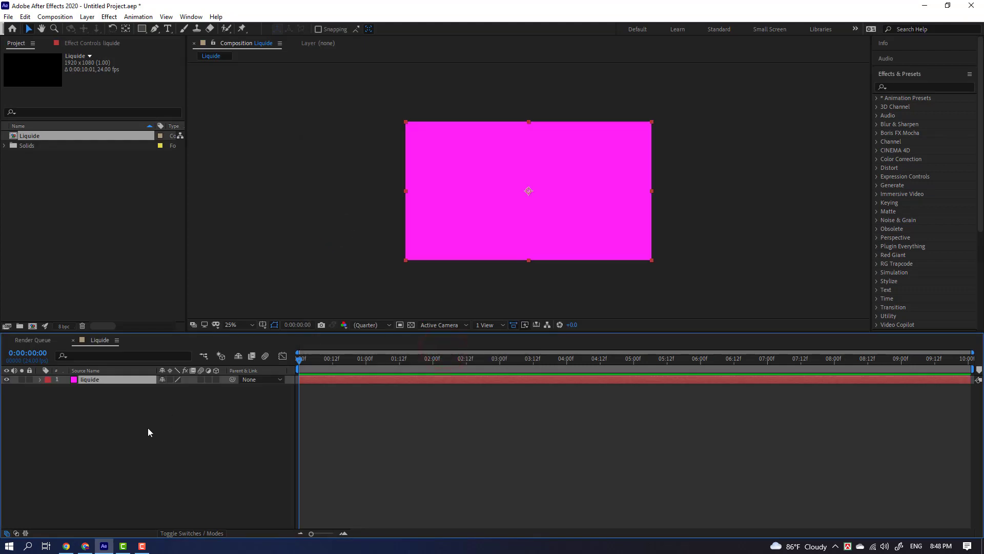
{"action": "left_click", "coordinate": [148, 428]}
Search Effects & Presets for 'mer', then clear the search to show all categories
{"action": "left_click", "coordinate": [96, 380]}
{"action": "left_click", "coordinate": [904, 85]}
{"action": "type", "text": "me"}
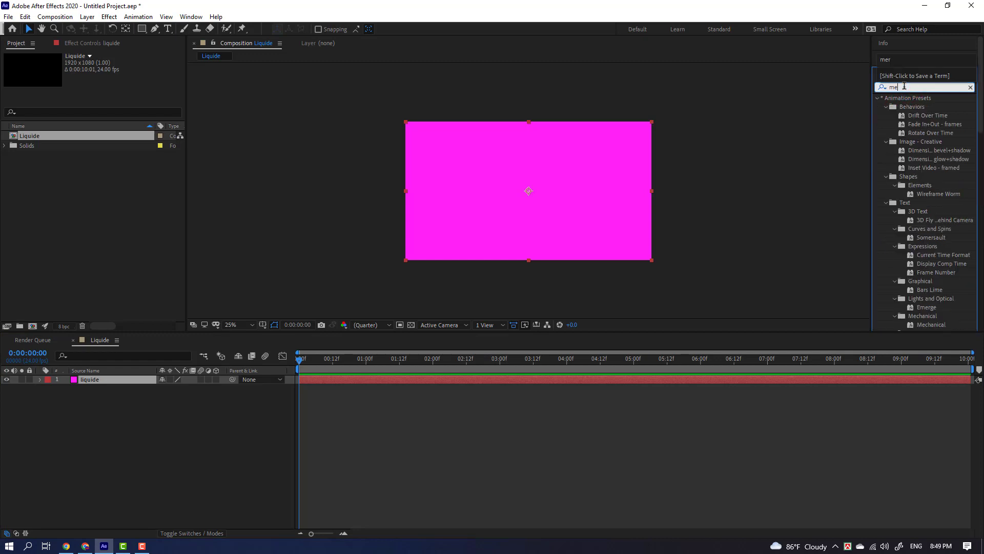
{"action": "type", "text": "r"}
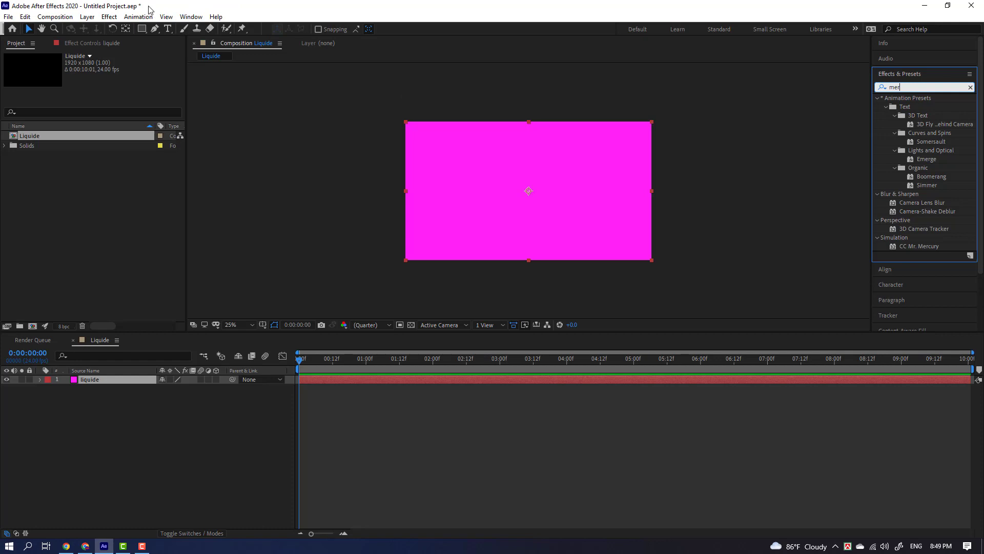
{"action": "left_click", "coordinate": [970, 87]}
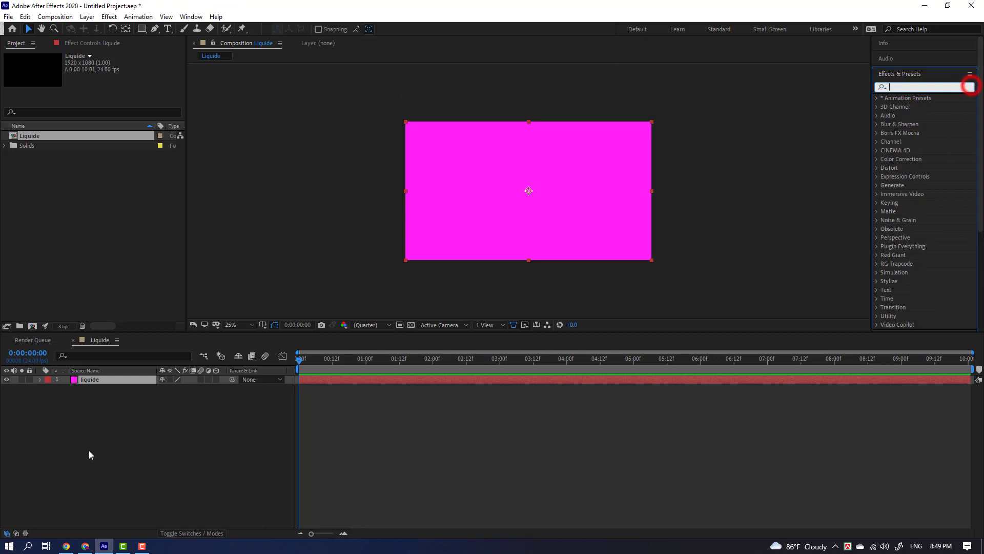
Reselect the liquide layer and bring up the Effect > Simulation list
{"action": "left_click", "coordinate": [93, 411]}
{"action": "left_click", "coordinate": [101, 380]}
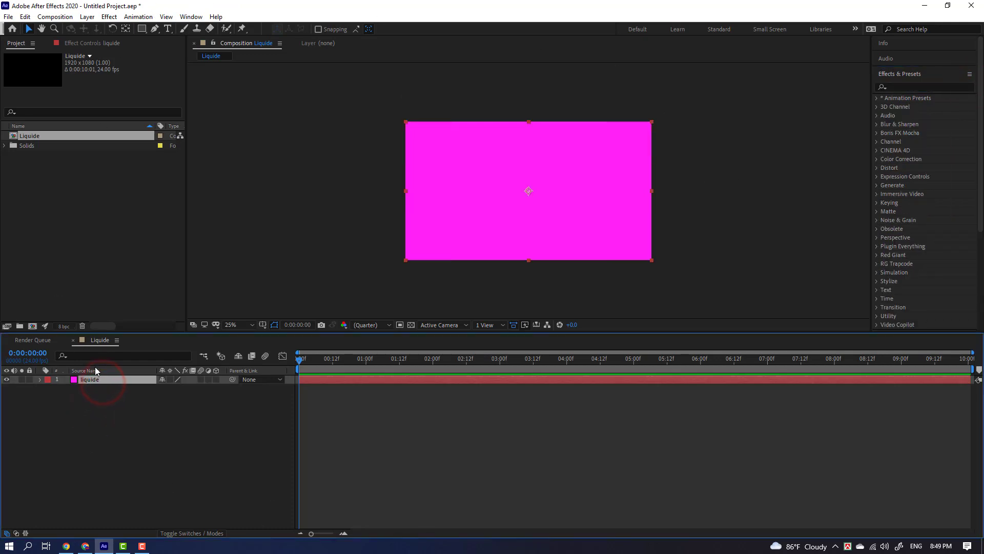
{"action": "left_click", "coordinate": [110, 17]}
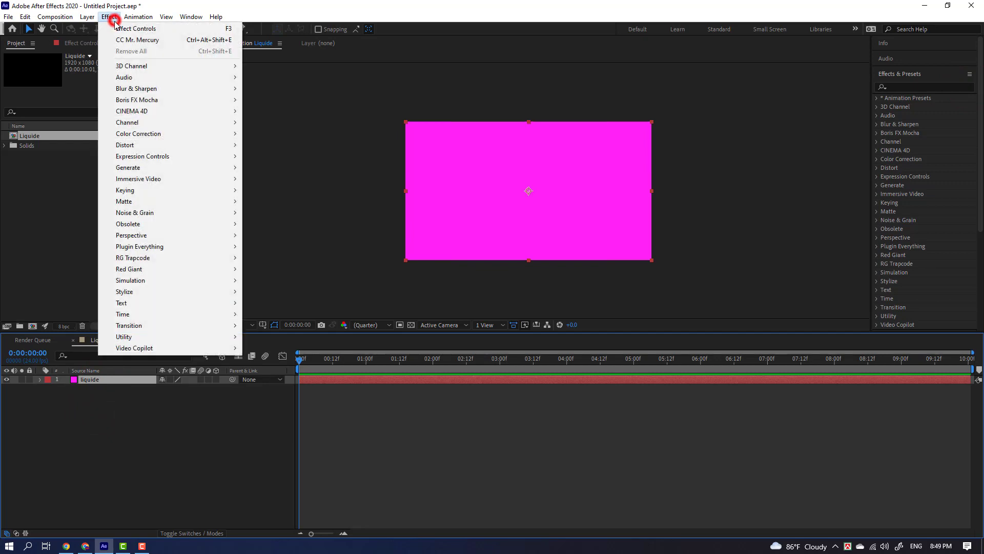
{"action": "mouse_move", "coordinate": [155, 283]}
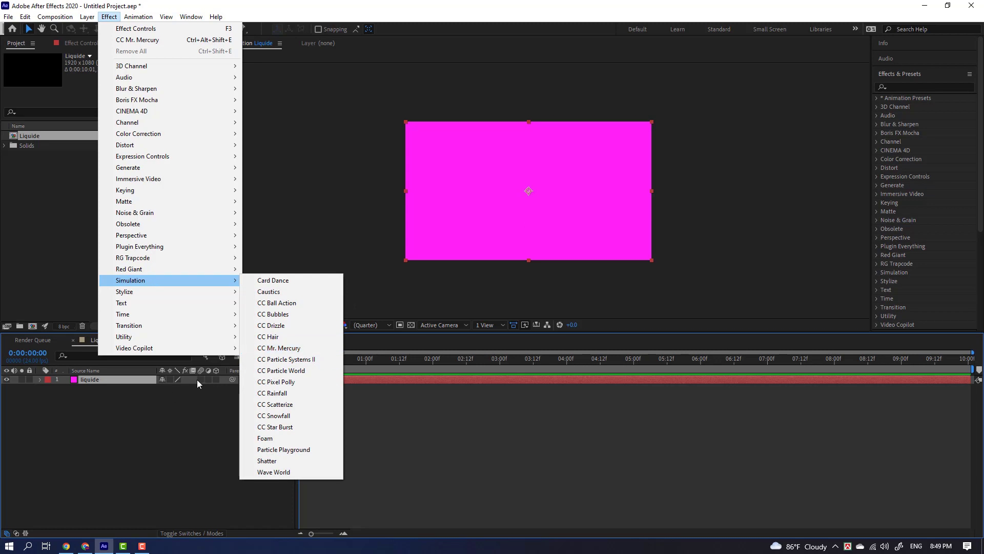
Apply CC Mr. Mercury to the liquide layer and set Radius X and Radius Y to 0
{"action": "left_click", "coordinate": [277, 350]}
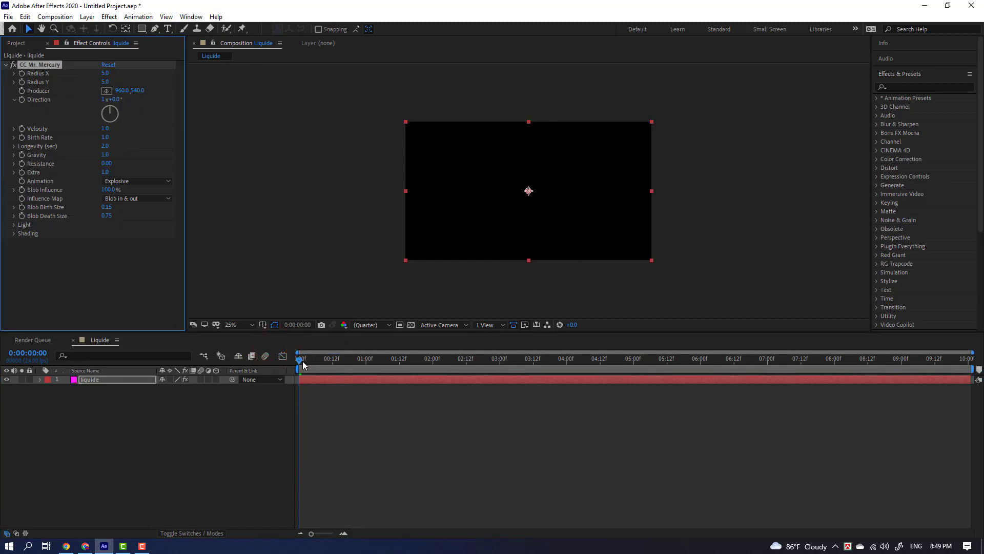
{"action": "mouse_move", "coordinate": [300, 365]}
{"action": "left_mouse_down"}
{"action": "mouse_move", "coordinate": [445, 387]}
{"action": "mouse_move", "coordinate": [342, 448]}
{"action": "mouse_move", "coordinate": [407, 444]}
{"action": "left_mouse_up"}
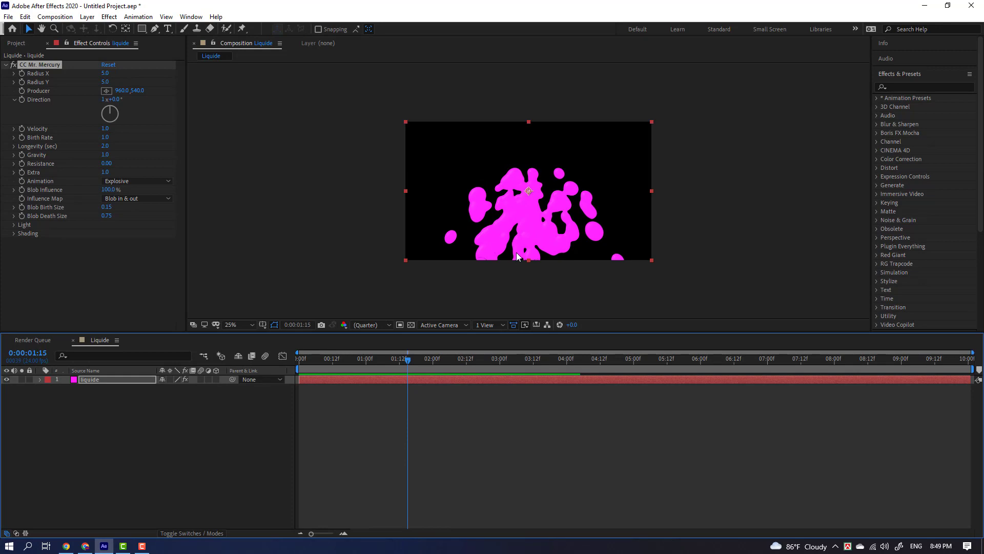
{"action": "left_click", "coordinate": [105, 73]}
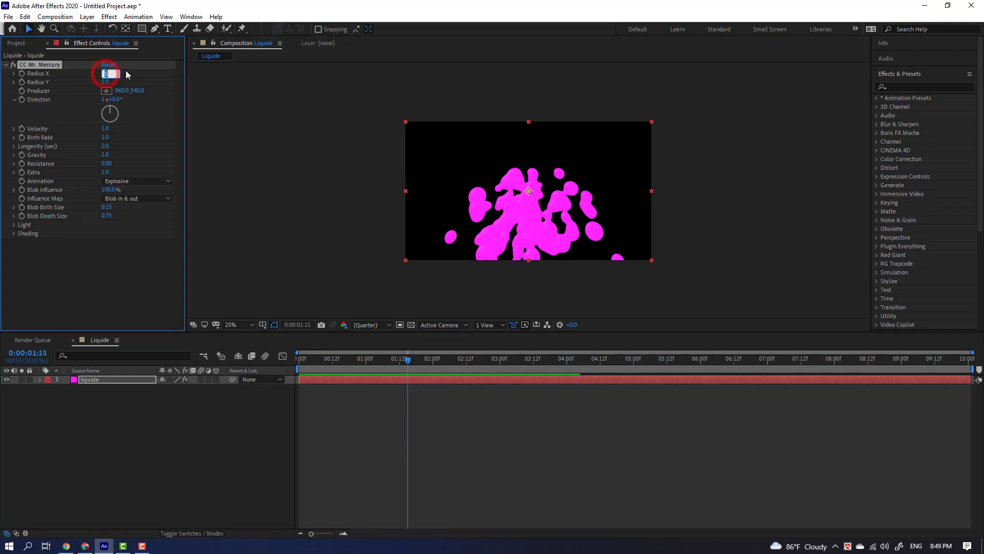
{"action": "type", "text": "0"}
{"action": "key", "text": "Tab"}
{"action": "type", "text": "0"}
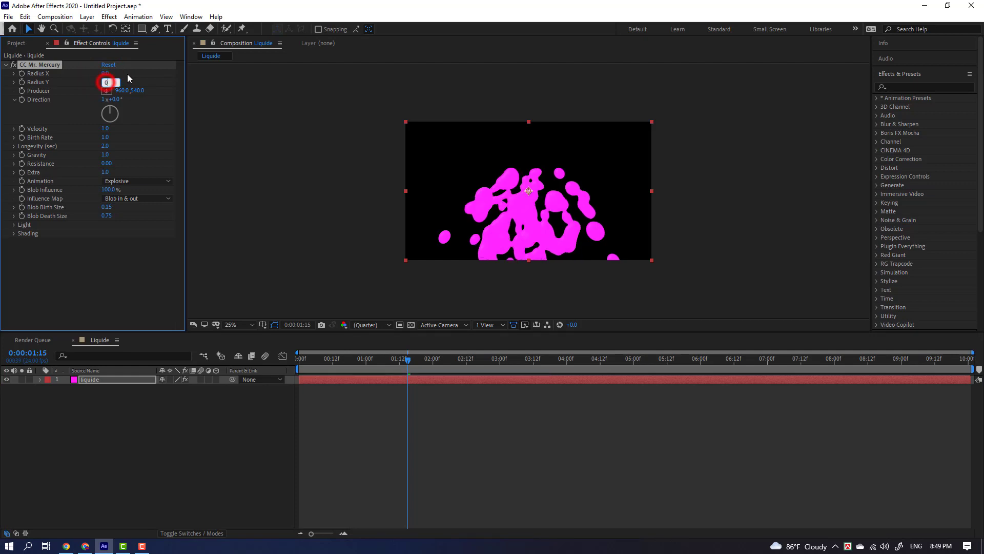
{"action": "left_click", "coordinate": [128, 76]}
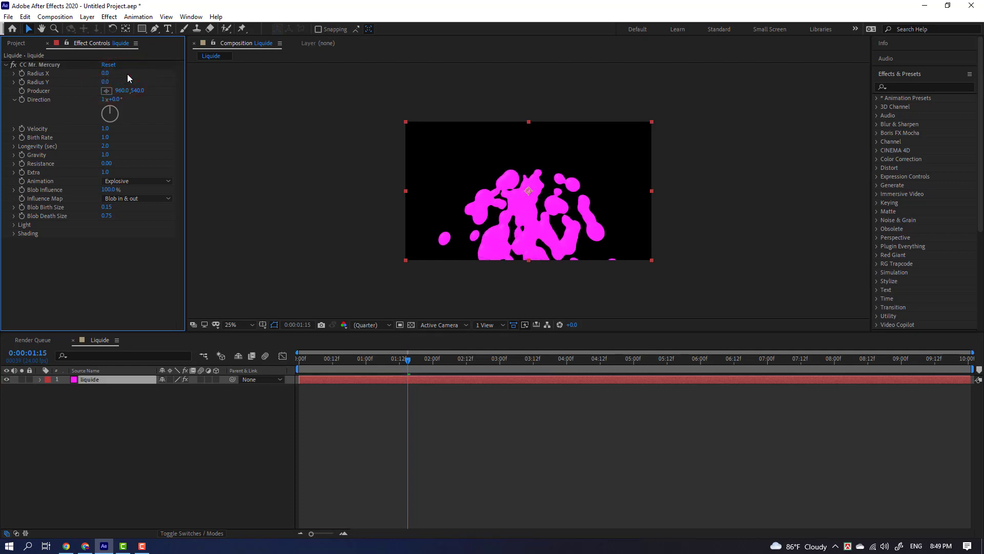
Set CC Mr. Mercury Velocity and Gravity to 0 and preview the round blob
{"action": "left_click", "coordinate": [105, 129]}
{"action": "type", "text": "0"}
{"action": "left_click", "coordinate": [106, 155]}
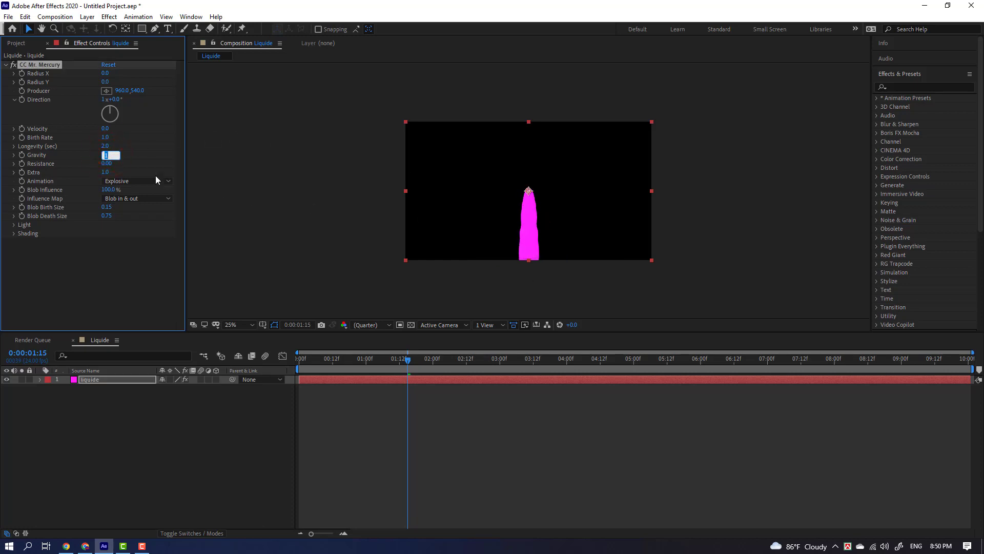
{"action": "type", "text": "0"}
{"action": "left_click", "coordinate": [134, 150]}
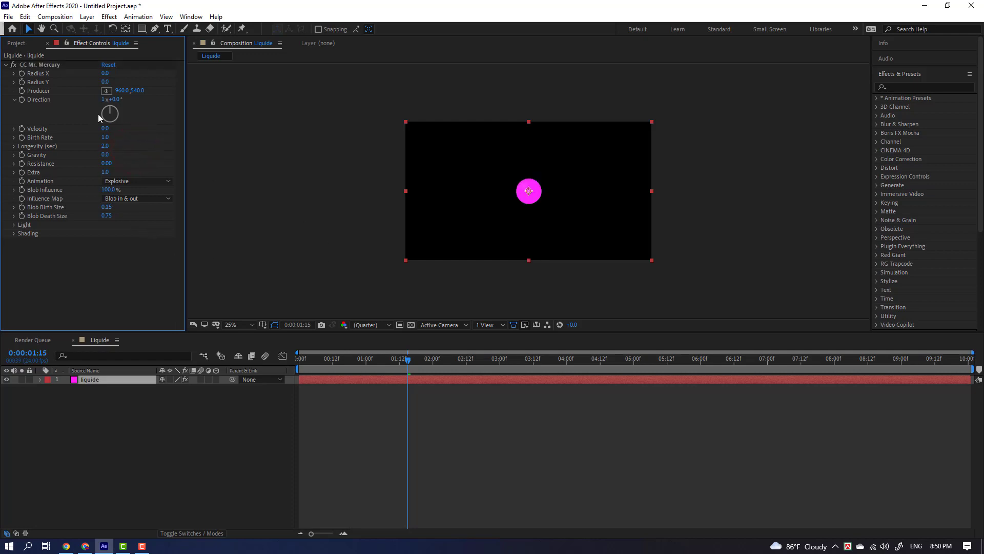
{"action": "left_click_drag", "start_coordinate": [408, 361], "coordinate": [347, 394]}
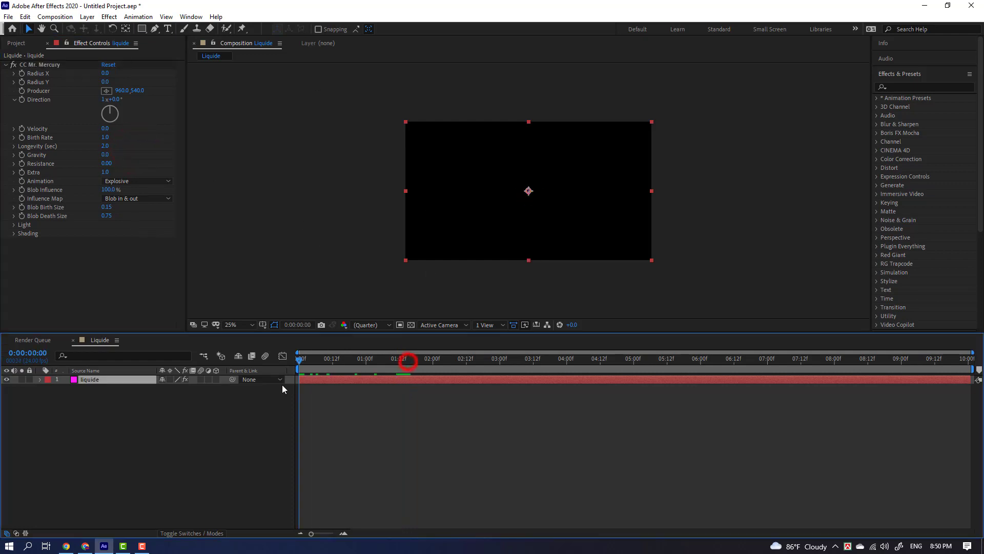
{"action": "left_click", "coordinate": [245, 457]}
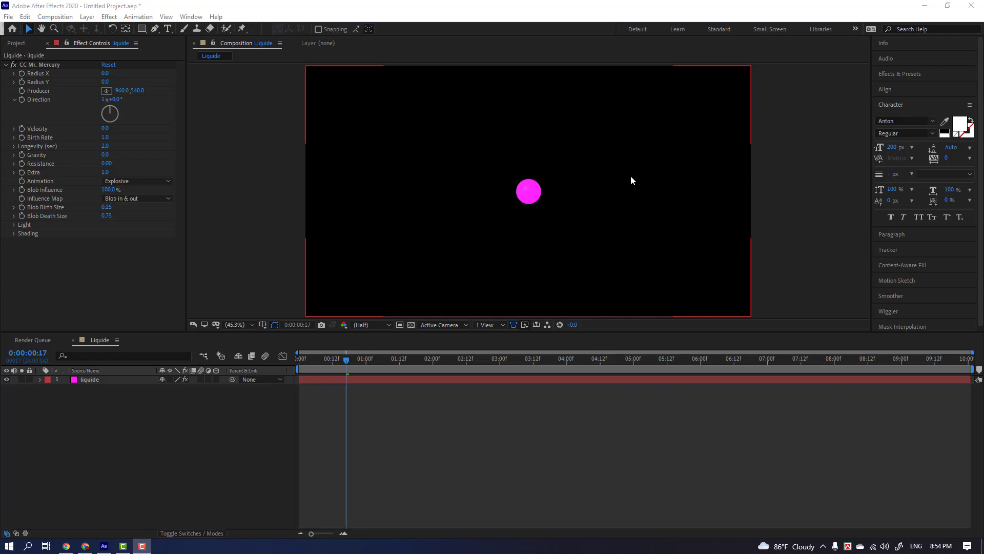
Type a 'hello' text layer above the magenta blob and open its font family list
{"action": "left_click", "coordinate": [168, 30]}
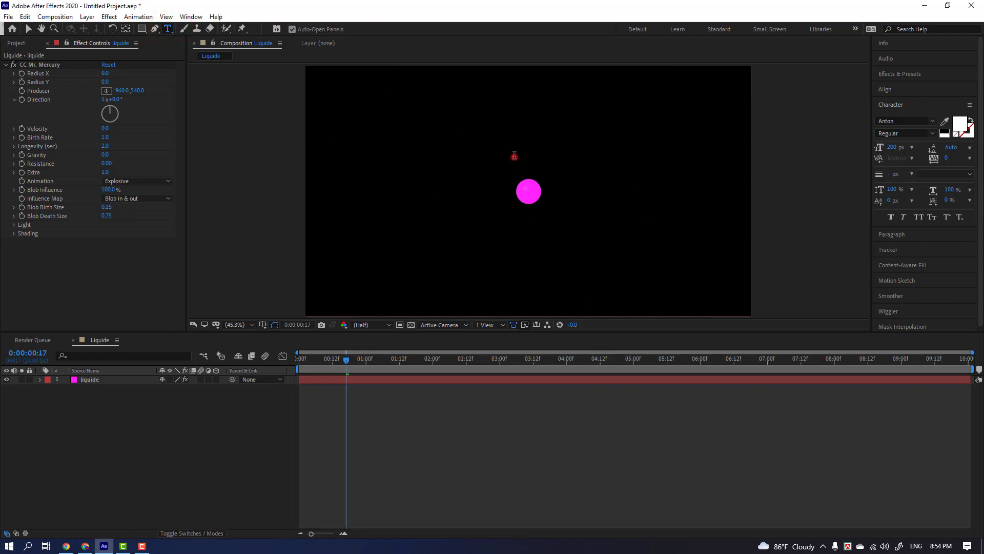
{"action": "left_click", "coordinate": [514, 155]}
{"action": "type", "text": "hell"}
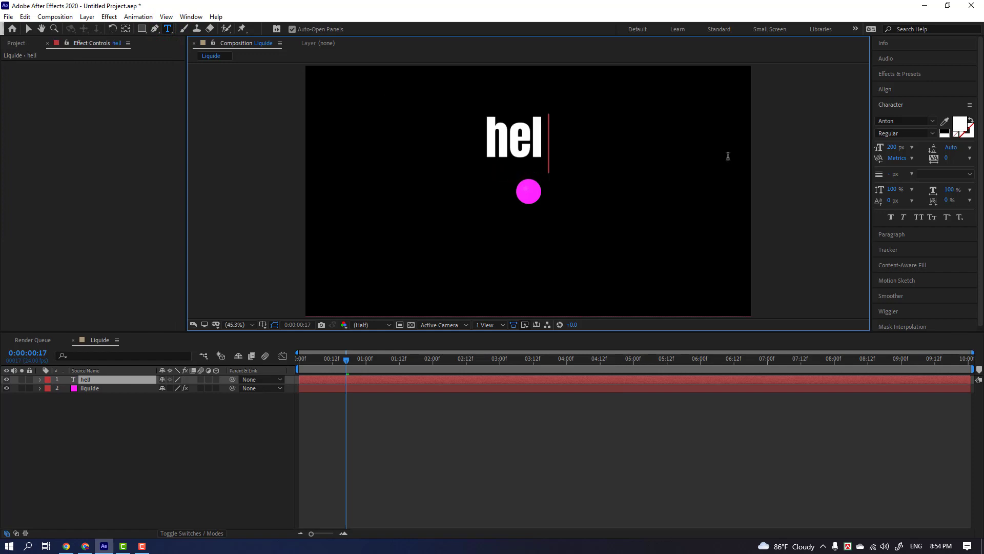
{"action": "type", "text": "o"}
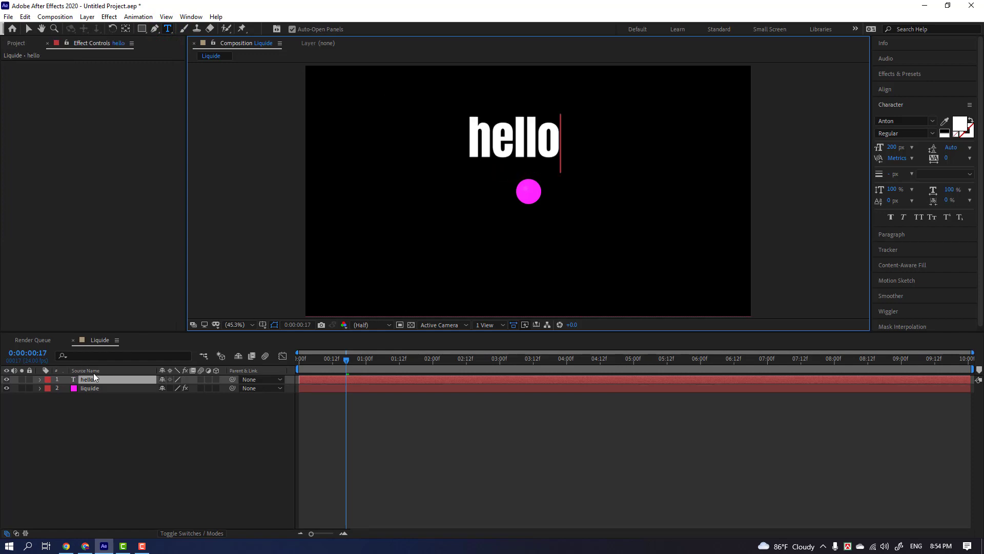
{"action": "left_click", "coordinate": [93, 379]}
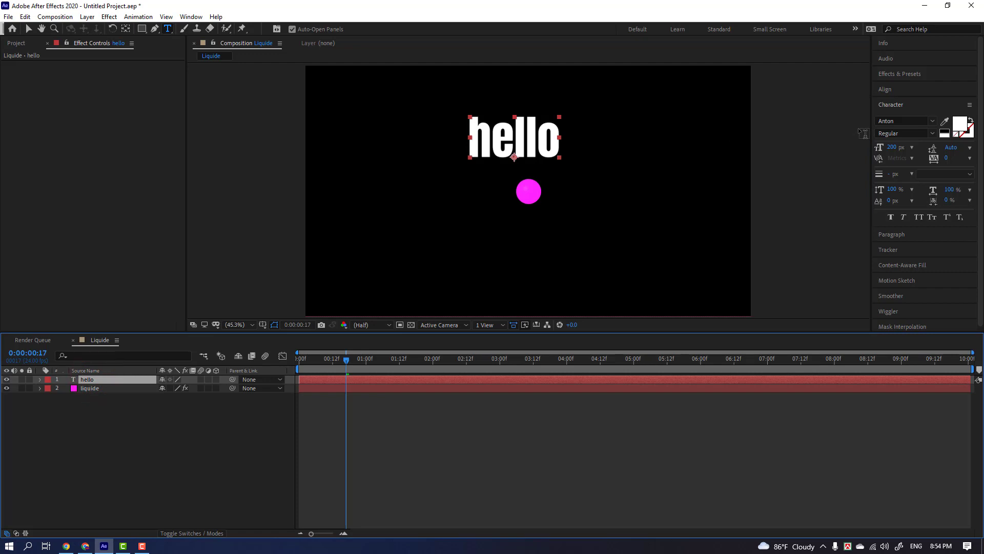
{"action": "left_click", "coordinate": [933, 123]}
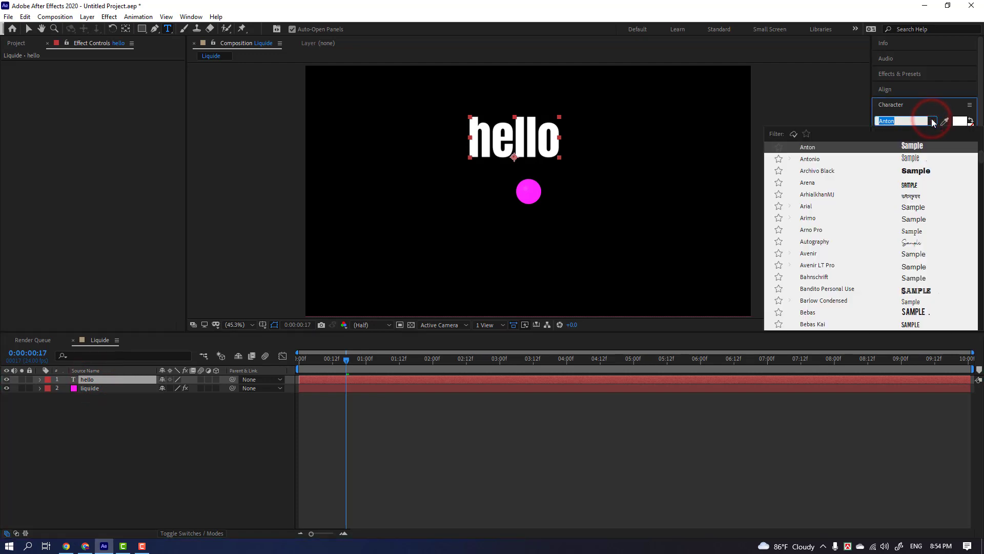
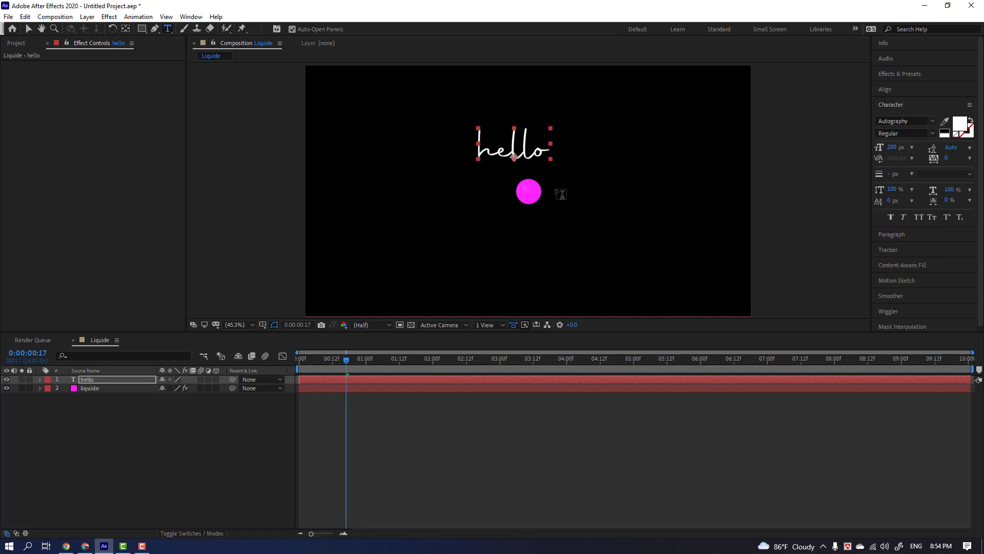
Enlarge the hello text to 419 px and drag it down over the pink circle
{"action": "left_click", "coordinate": [29, 30]}
{"action": "left_click_drag", "start_coordinate": [522, 144], "coordinate": [530, 161]}
{"action": "left_click", "coordinate": [893, 148]}
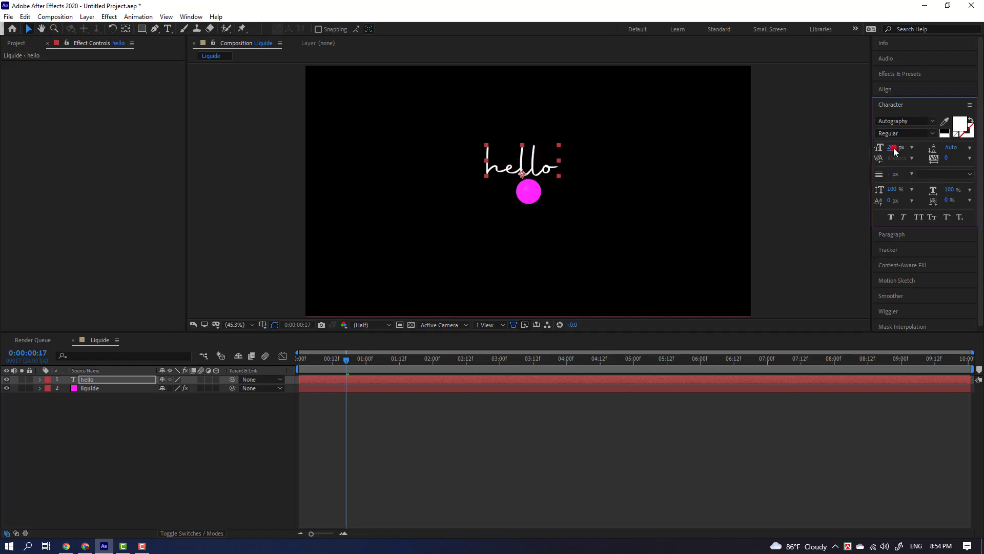
{"action": "left_click_drag", "start_coordinate": [894, 151], "coordinate": [923, 150]}
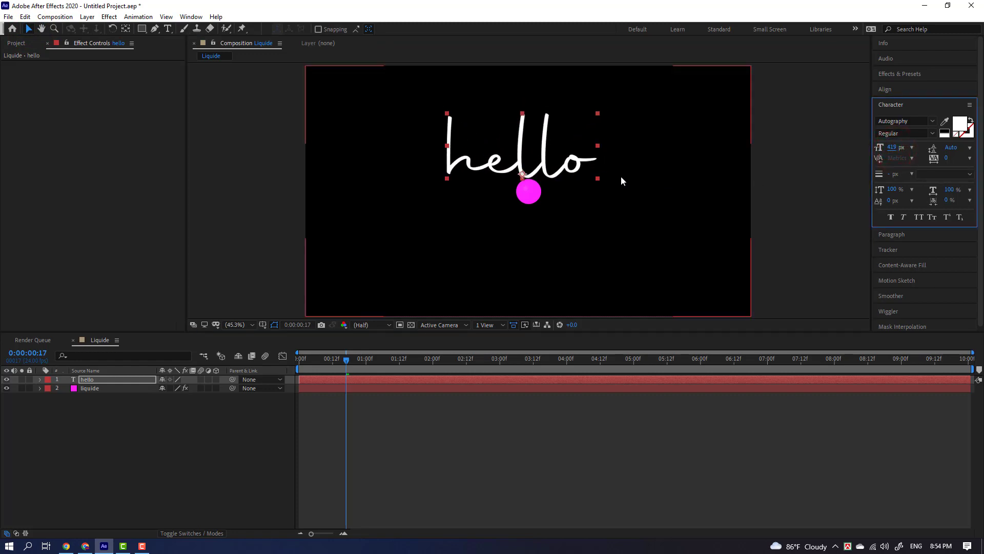
{"action": "left_click_drag", "start_coordinate": [570, 180], "coordinate": [579, 215]}
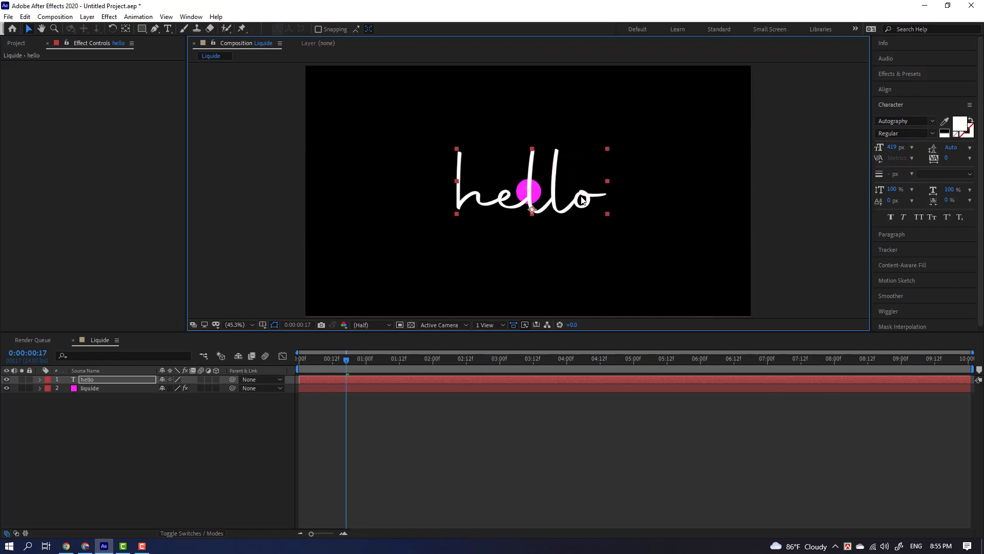
Zoom the composition view to 50% and deselect the hello layer
{"action": "key", "text": "period"}
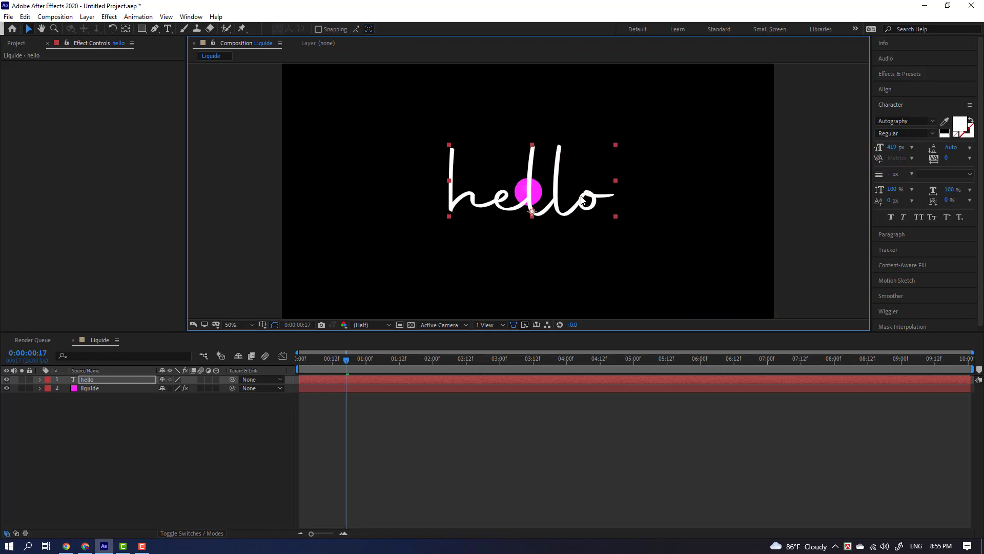
{"action": "left_click", "coordinate": [527, 130]}
{"action": "left_click", "coordinate": [154, 28]}
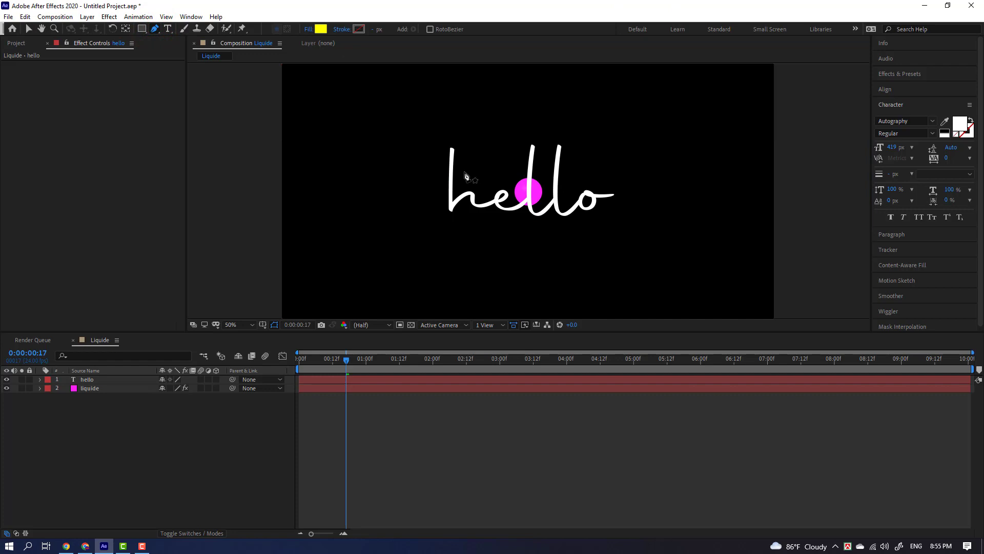
Start a curved pen path left of the h and set its fill to None
{"action": "left_click", "coordinate": [416, 169]}
{"action": "left_click_drag", "start_coordinate": [468, 147], "coordinate": [474, 125]}
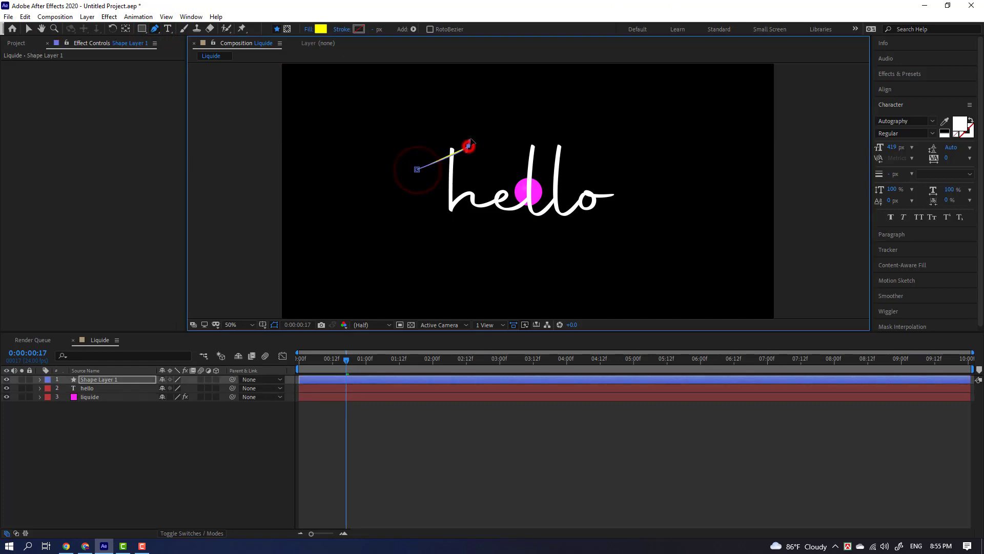
{"action": "left_click", "coordinate": [318, 32]}
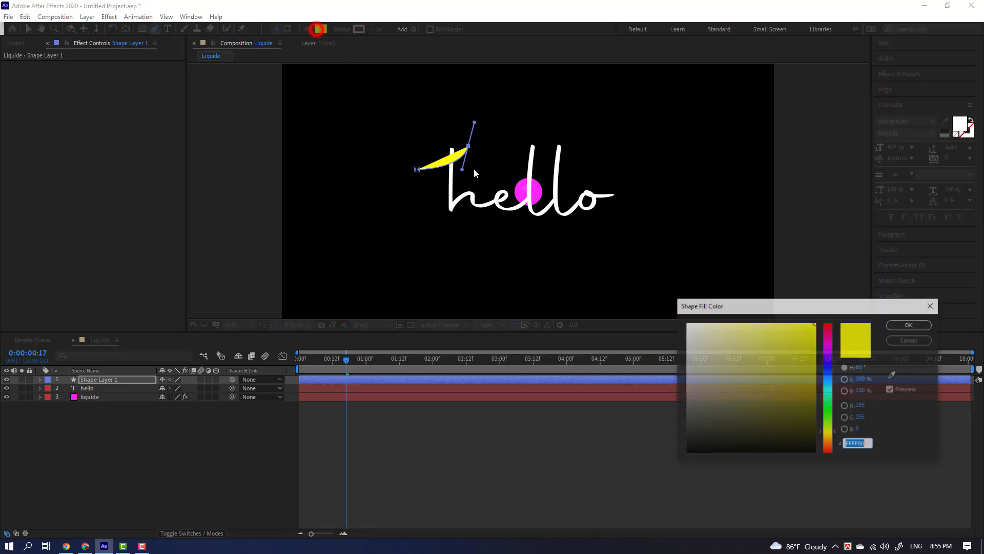
{"action": "left_click", "coordinate": [893, 343]}
{"action": "left_click", "coordinate": [308, 29]}
{"action": "left_click", "coordinate": [586, 205]}
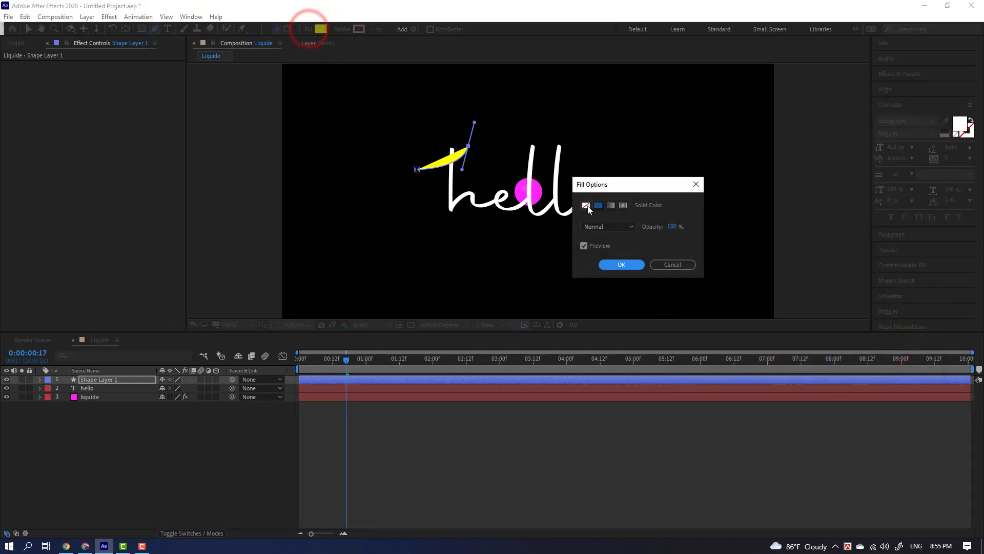
{"action": "left_click", "coordinate": [621, 264]}
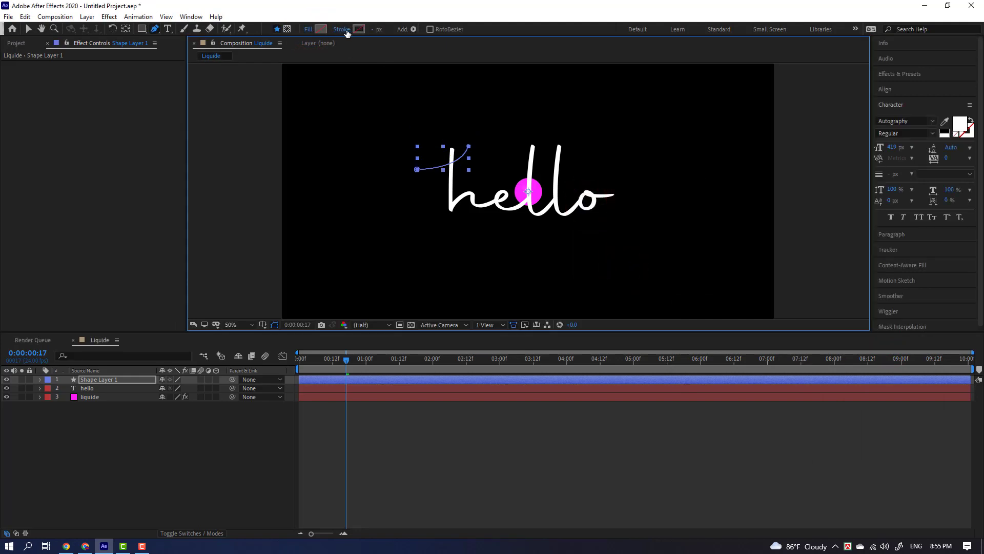
Give the path a solid pink stroke and thin it to 14 px
{"action": "left_click", "coordinate": [341, 29]}
{"action": "left_click", "coordinate": [598, 205]}
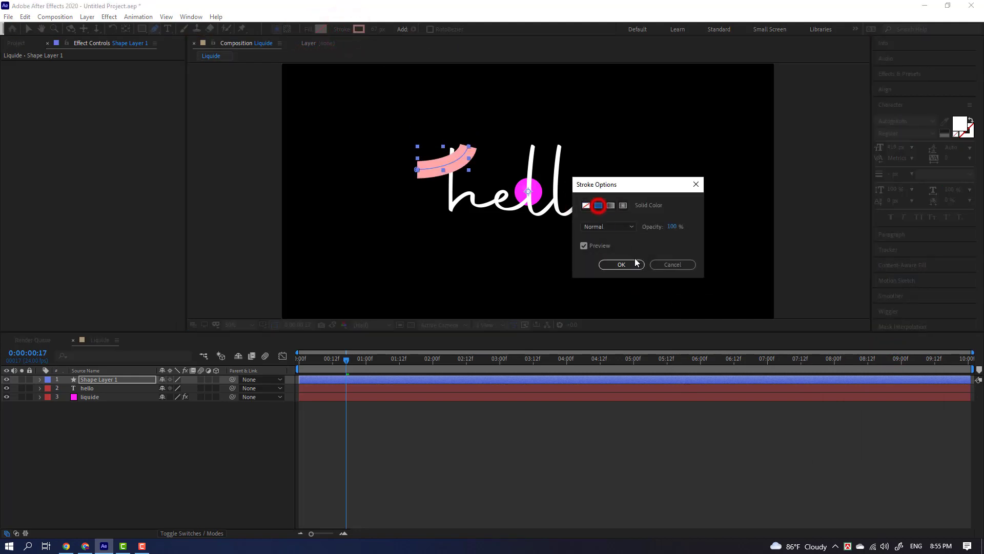
{"action": "left_click", "coordinate": [622, 264]}
{"action": "left_click_drag", "start_coordinate": [375, 29], "coordinate": [347, 28]}
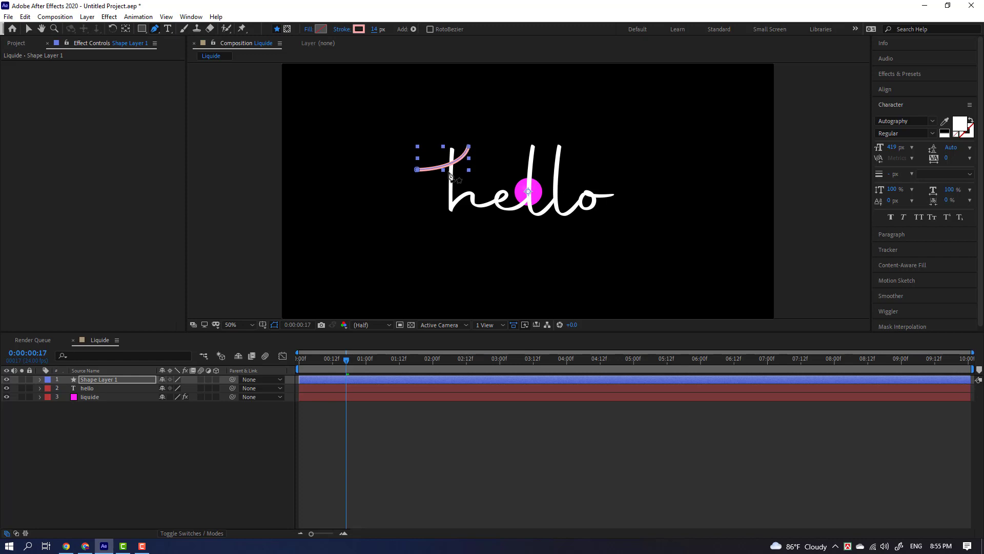
Trace the h with pen points along its top, stem and baseline, undoing one misplaced point
{"action": "left_click", "coordinate": [451, 216]}
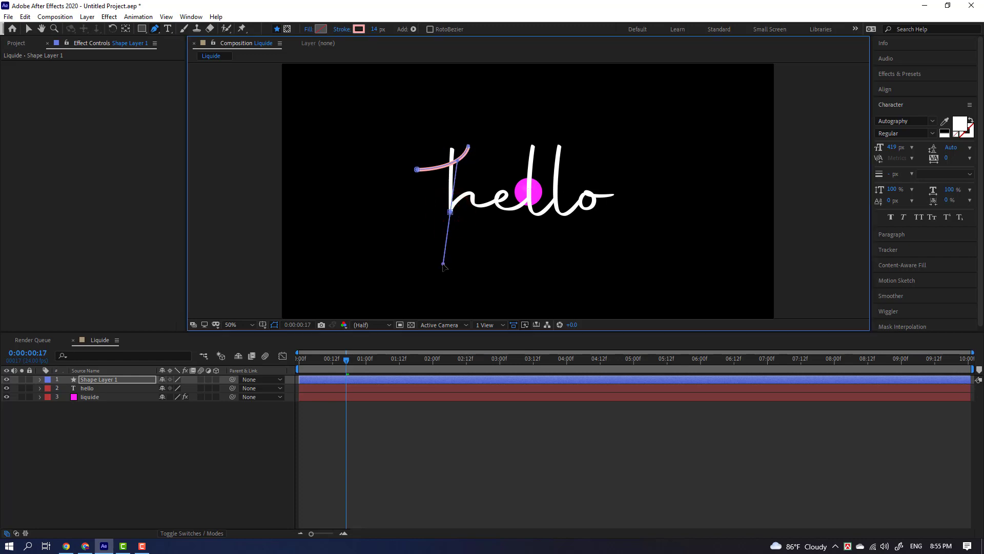
{"action": "key", "text": "ctrl+z"}
{"action": "left_click_drag", "start_coordinate": [468, 147], "coordinate": [474, 122]}
{"action": "left_click_drag", "start_coordinate": [451, 174], "coordinate": [450, 217]}
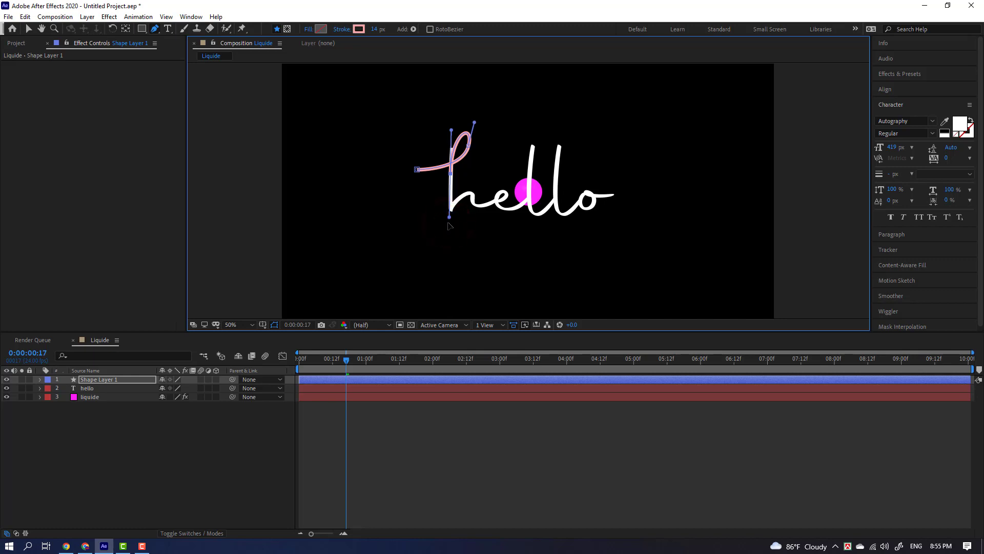
{"action": "left_click", "coordinate": [446, 227]}
Continue the path over the h hump, through the e, both l's and the o
{"action": "left_click_drag", "start_coordinate": [473, 191], "coordinate": [481, 211]}
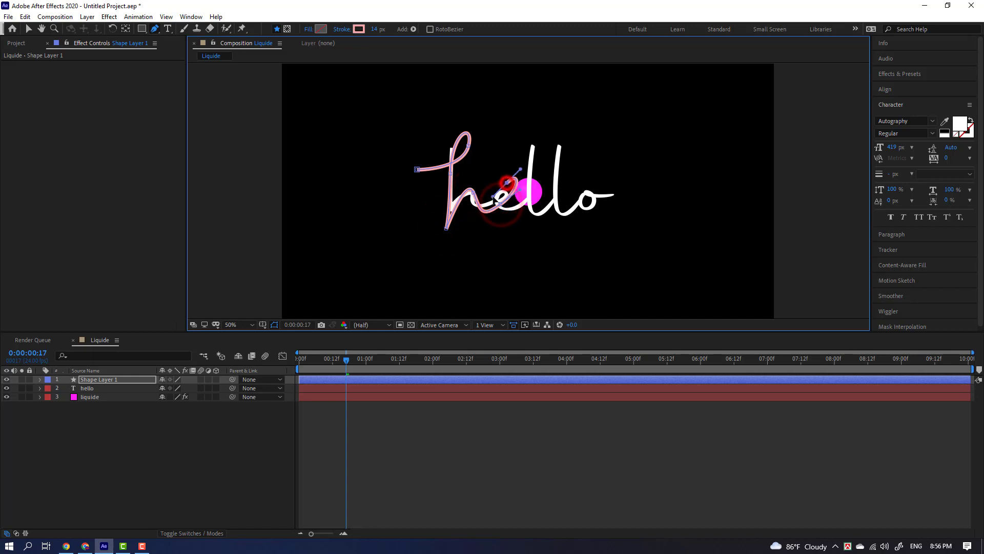
{"action": "left_click_drag", "start_coordinate": [517, 208], "coordinate": [588, 155]}
{"action": "left_click", "coordinate": [534, 145]}
{"action": "left_click", "coordinate": [557, 144]}
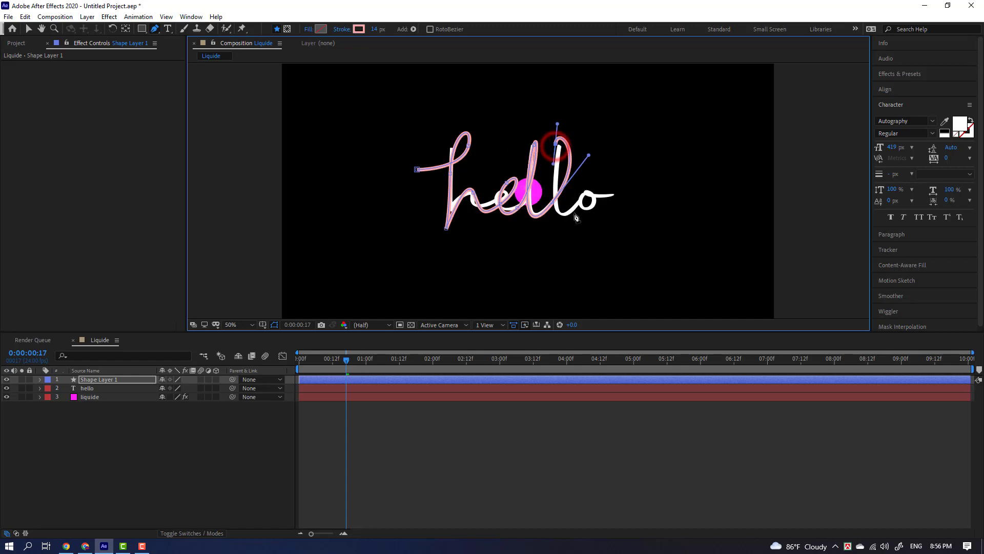
{"action": "mouse_move", "coordinate": [576, 205]}
{"action": "left_mouse_down"}
{"action": "mouse_move", "coordinate": [598, 179]}
{"action": "mouse_move", "coordinate": [611, 206]}
{"action": "mouse_move", "coordinate": [647, 203]}
{"action": "left_mouse_up"}
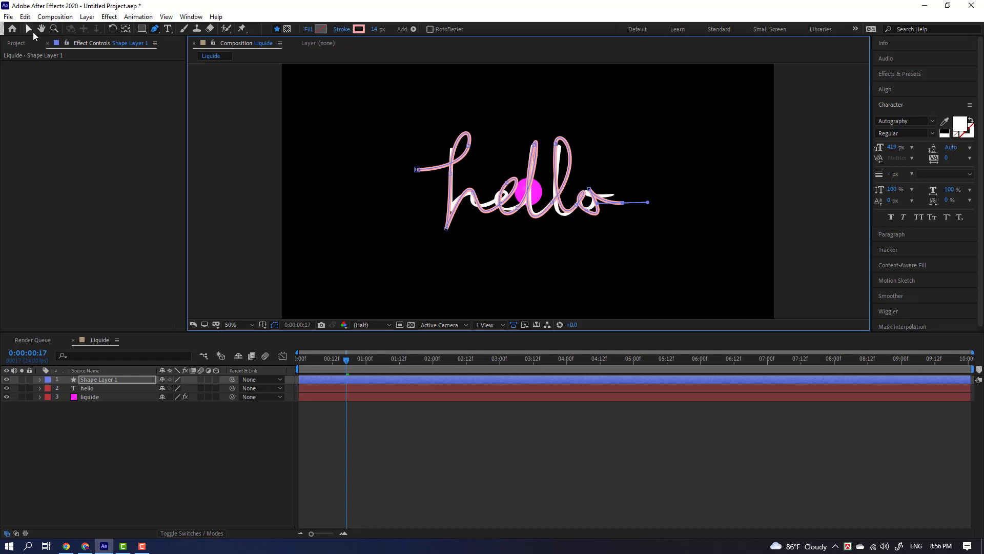
{"action": "left_click", "coordinate": [29, 29]}
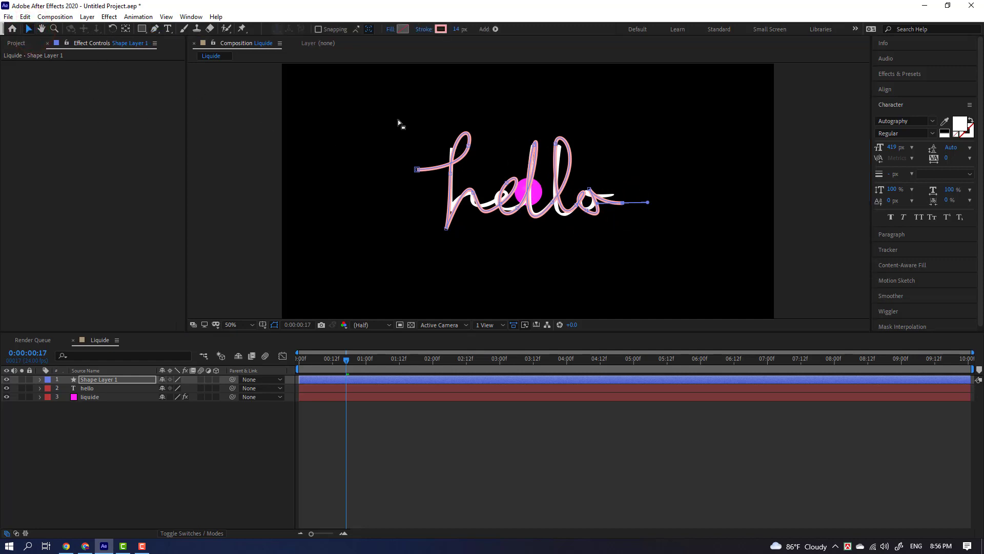
Drag vertices and handles to fit the path to the h loop, the e and the second l
{"action": "left_click_drag", "start_coordinate": [469, 147], "coordinate": [470, 162]}
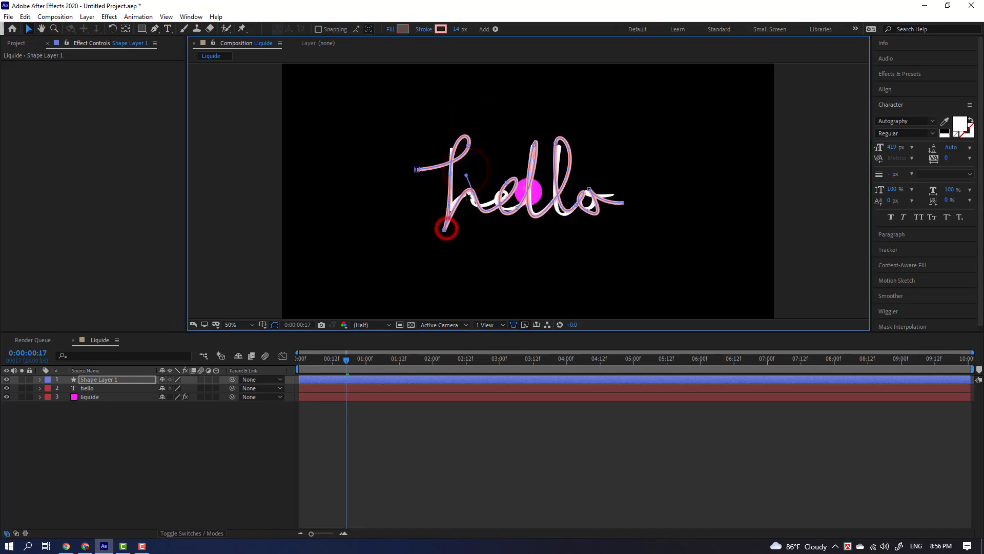
{"action": "mouse_move", "coordinate": [470, 163]}
{"action": "left_mouse_down"}
{"action": "mouse_move", "coordinate": [471, 191]}
{"action": "mouse_move", "coordinate": [502, 185]}
{"action": "mouse_move", "coordinate": [508, 160]}
{"action": "left_mouse_up"}
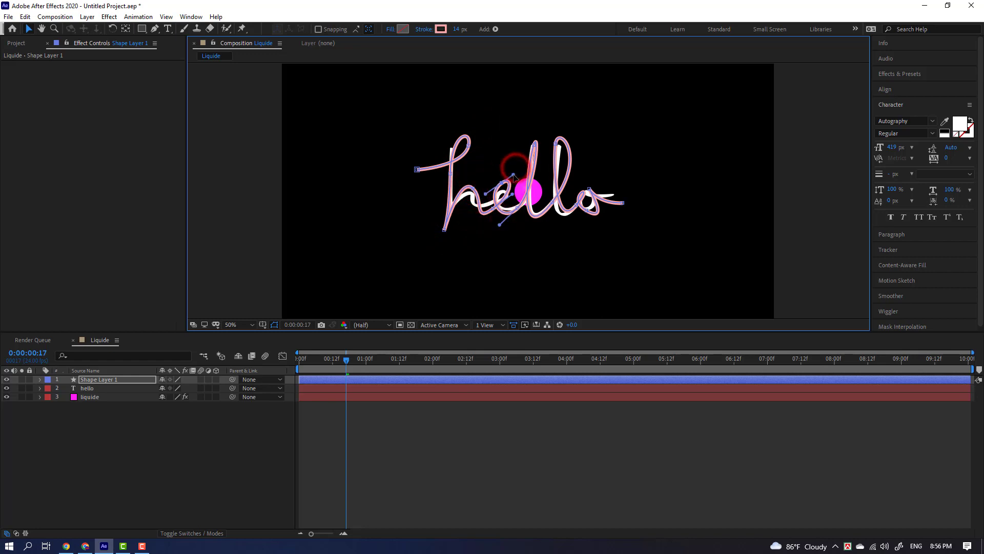
{"action": "left_click_drag", "start_coordinate": [517, 211], "coordinate": [589, 158]}
{"action": "left_click_drag", "start_coordinate": [554, 230], "coordinate": [521, 248]}
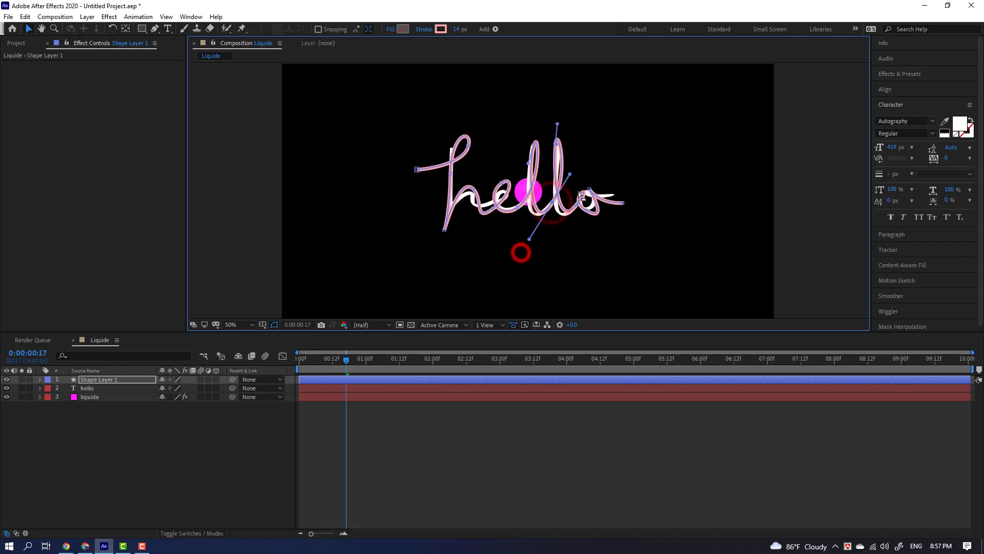
{"action": "left_click_drag", "start_coordinate": [588, 159], "coordinate": [565, 177]}
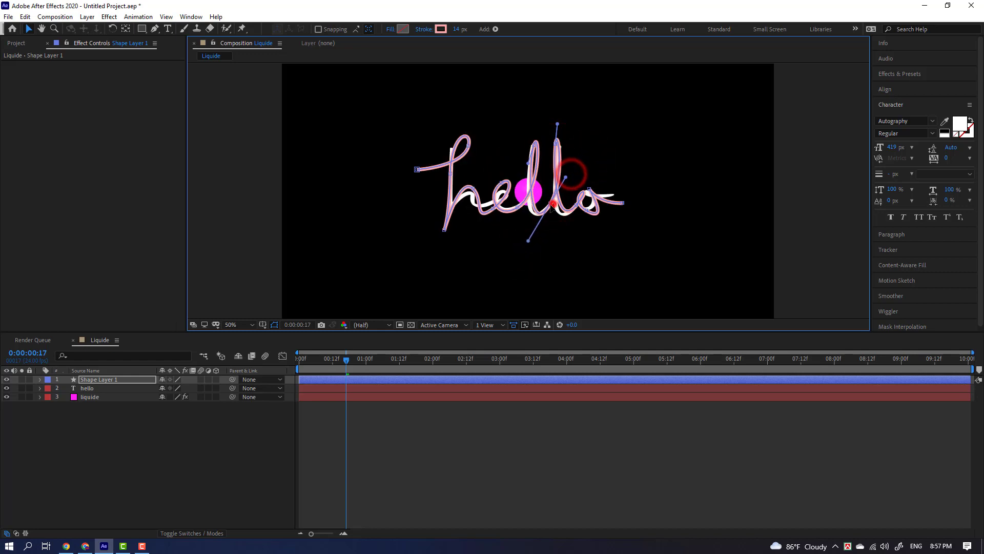
Reshape the o loop and its tail into a smooth curve, then select Shape Layer 1
{"action": "left_click", "coordinate": [556, 143]}
{"action": "left_click", "coordinate": [577, 207]}
{"action": "left_click", "coordinate": [589, 191]}
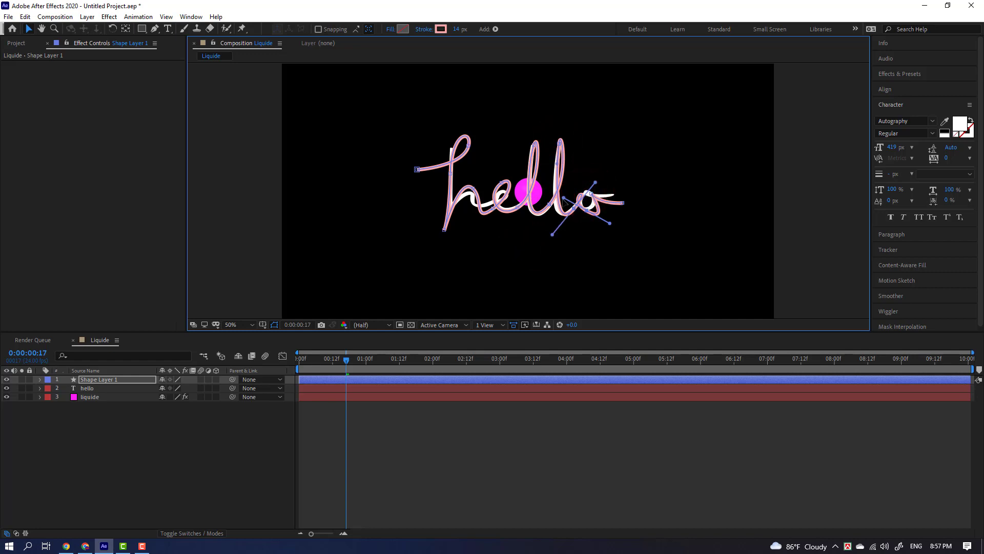
{"action": "left_click_drag", "start_coordinate": [564, 202], "coordinate": [612, 197]}
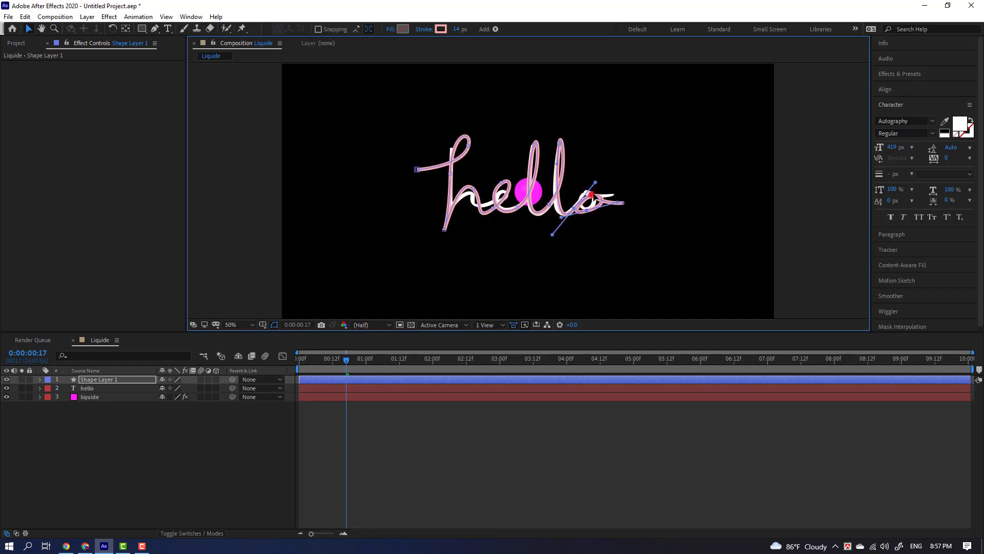
{"action": "left_click", "coordinate": [592, 195]}
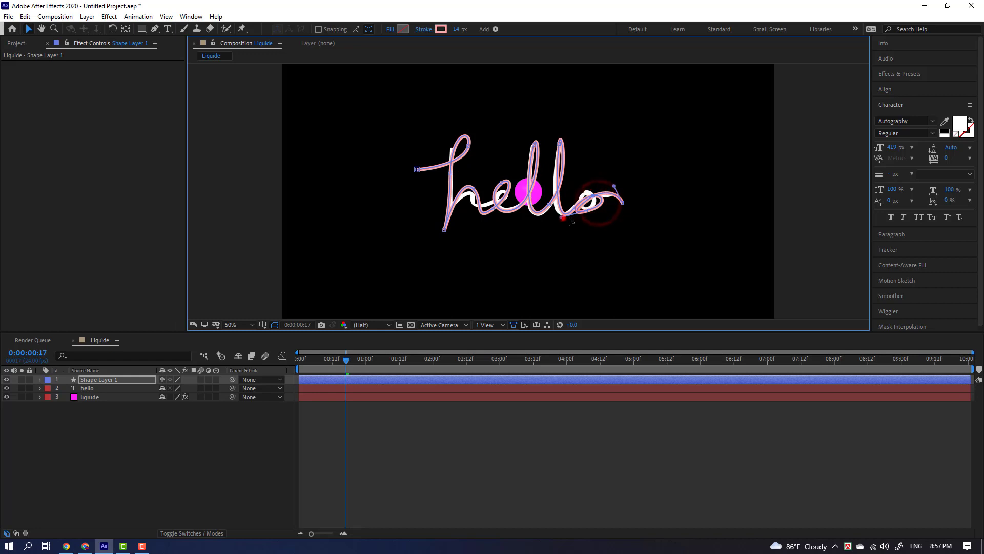
{"action": "mouse_move", "coordinate": [570, 220]}
{"action": "left_mouse_down"}
{"action": "mouse_move", "coordinate": [614, 185]}
{"action": "mouse_move", "coordinate": [619, 211]}
{"action": "mouse_move", "coordinate": [610, 176]}
{"action": "left_mouse_up"}
{"action": "left_click", "coordinate": [200, 435]}
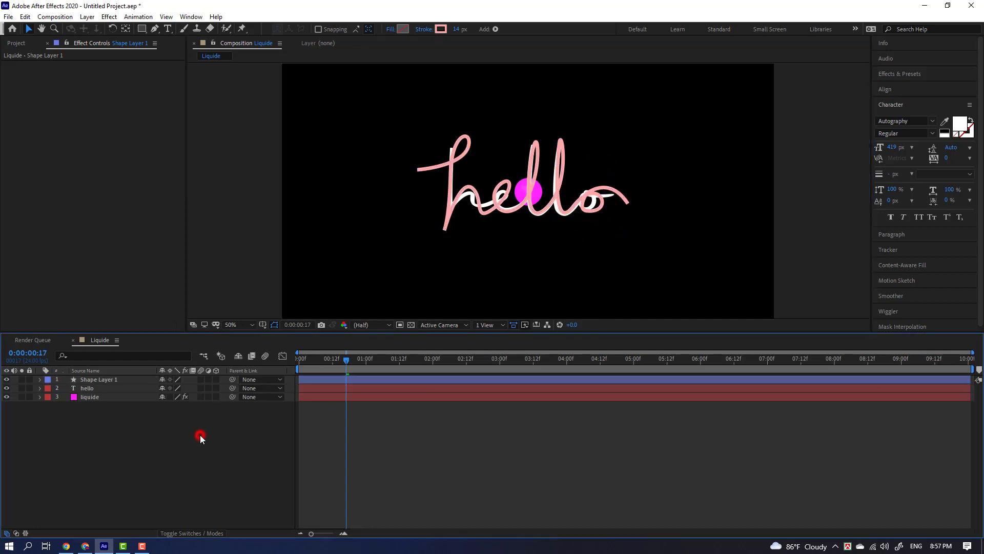
{"action": "left_click", "coordinate": [97, 379]}
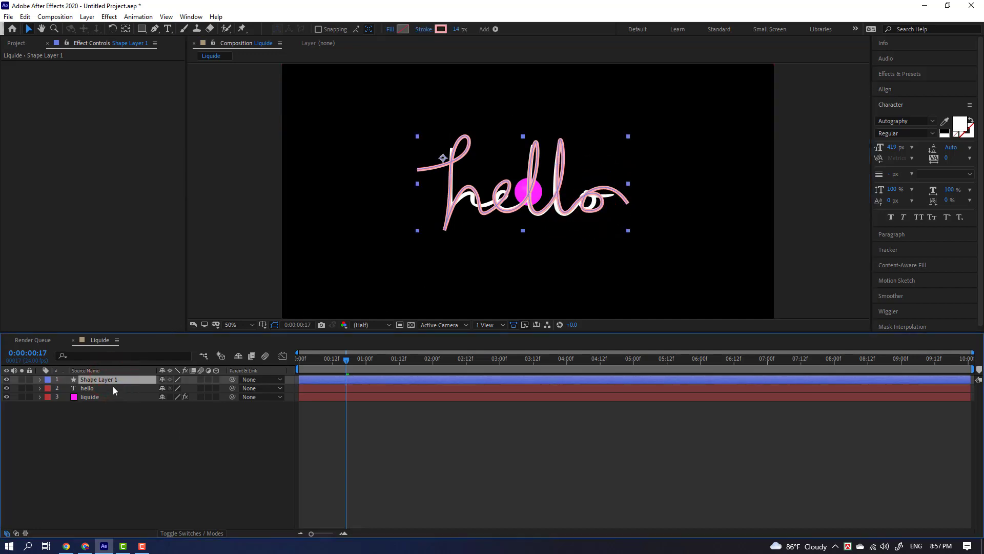
Scale Shape Layer 1 to 148% and move the pink stroke up and left over the lettering
{"action": "key", "text": "s"}
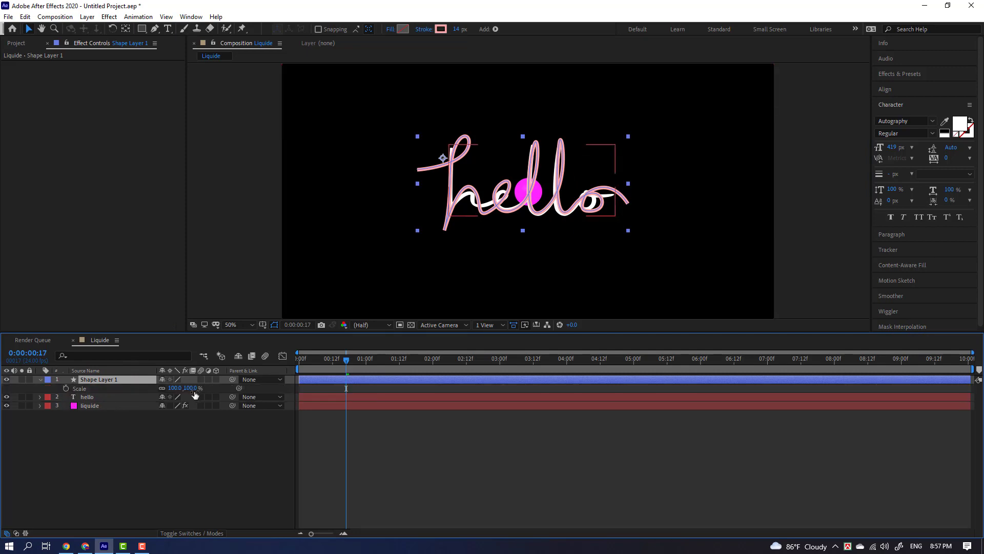
{"action": "left_click_drag", "start_coordinate": [190, 388], "coordinate": [215, 388]}
{"action": "left_click", "coordinate": [147, 478]}
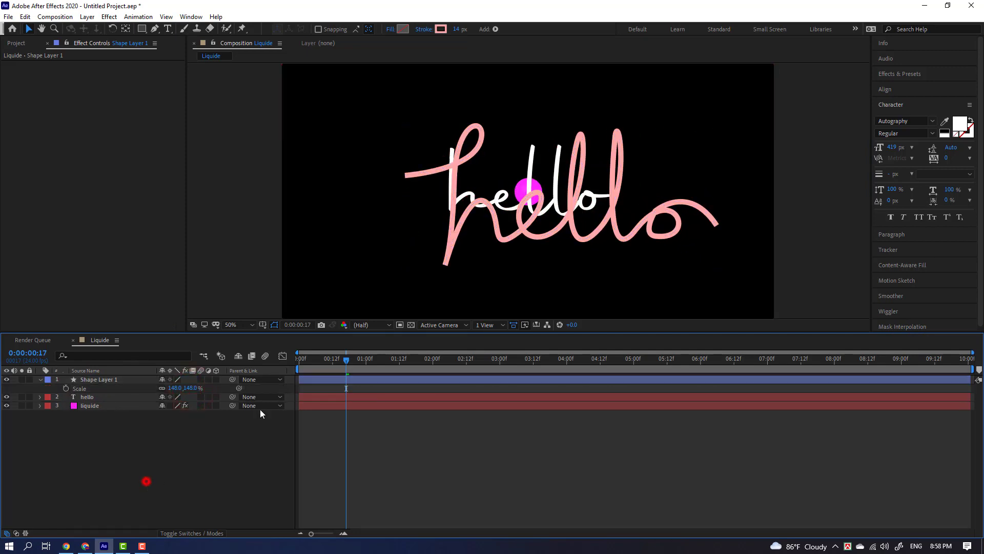
{"action": "left_click_drag", "start_coordinate": [577, 214], "coordinate": [545, 195]}
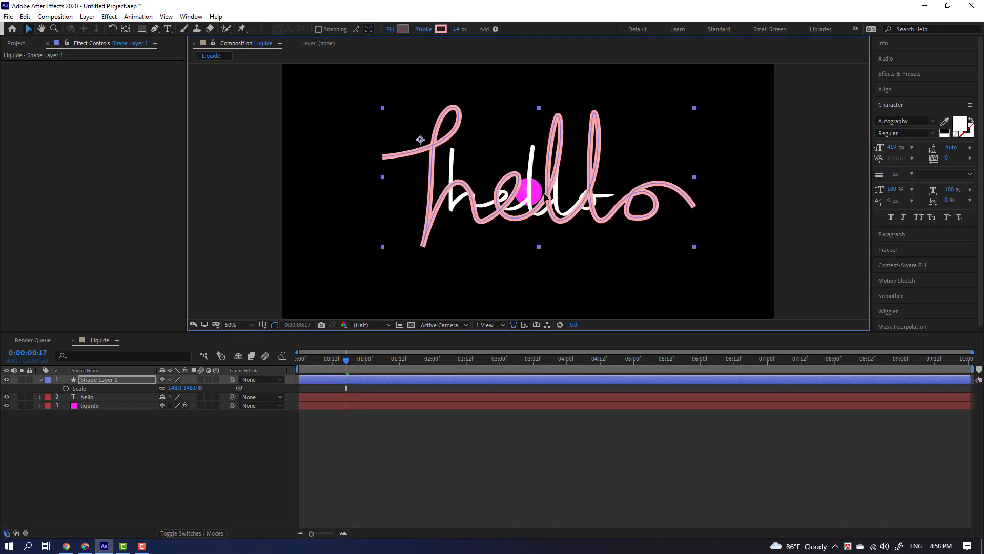
{"action": "left_click_drag", "start_coordinate": [546, 195], "coordinate": [535, 195]}
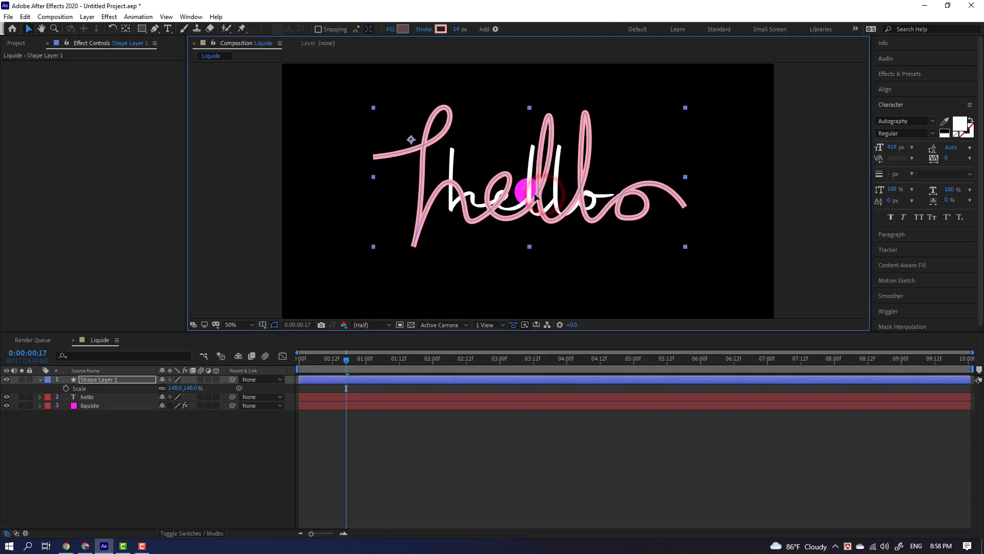
Delete the white hello text layer and reselect Shape Layer 1
{"action": "left_click", "coordinate": [106, 395]}
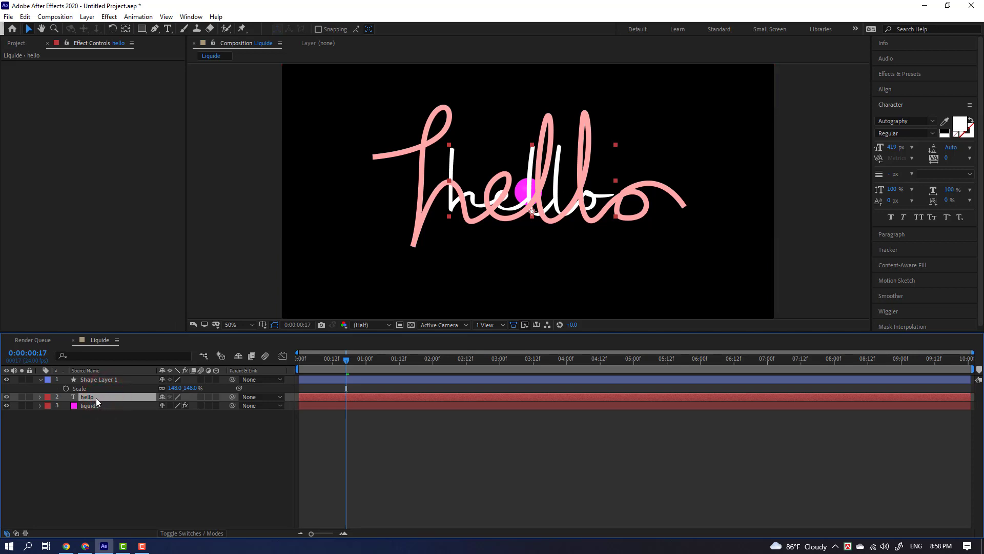
{"action": "key", "text": "Delete"}
{"action": "left_click", "coordinate": [105, 431]}
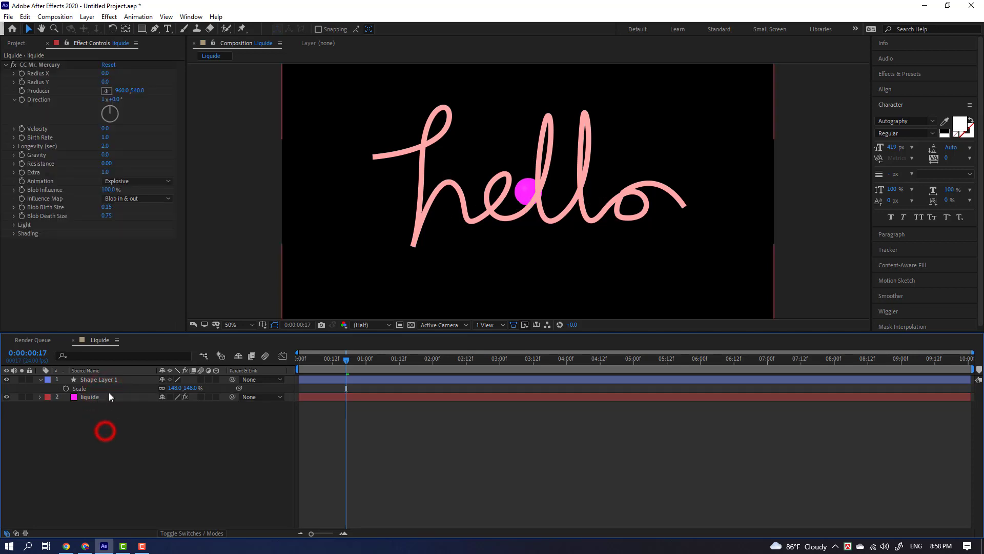
{"action": "left_click", "coordinate": [112, 380]}
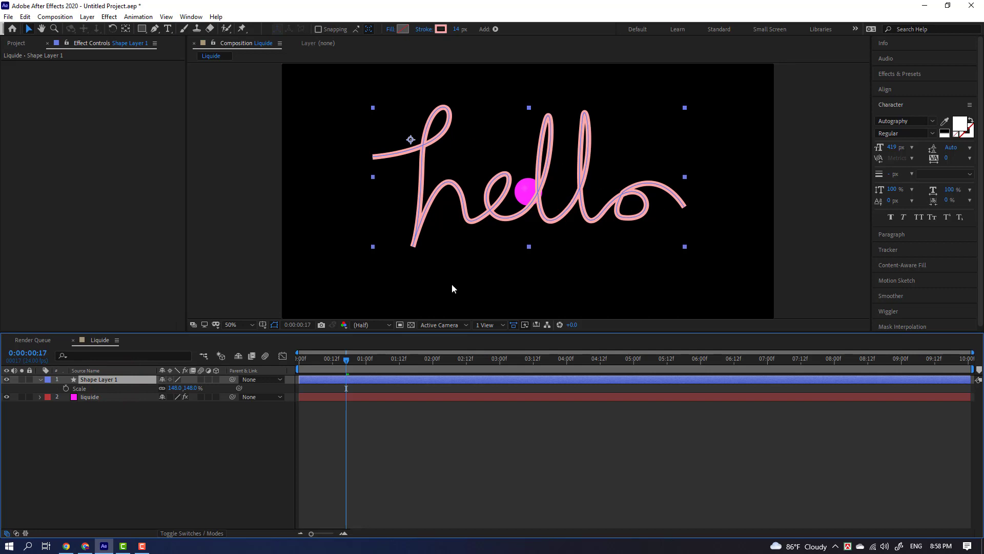
Copy the Path property from Shape Layer 1 > Contents > Shape 1 > Path 1 via Edit > Copy
{"action": "left_click", "coordinate": [40, 380]}
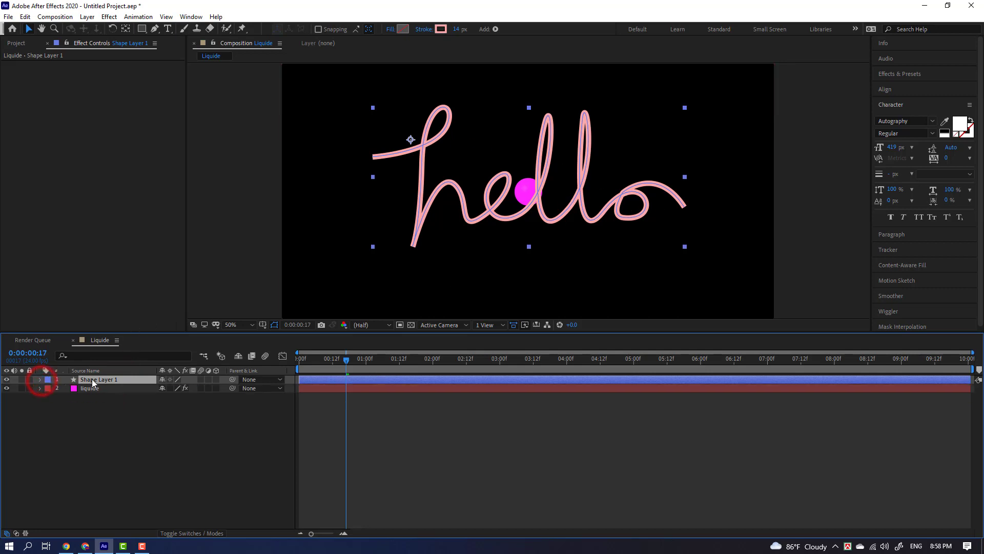
{"action": "left_click", "coordinate": [40, 380]}
{"action": "left_click", "coordinate": [50, 388]}
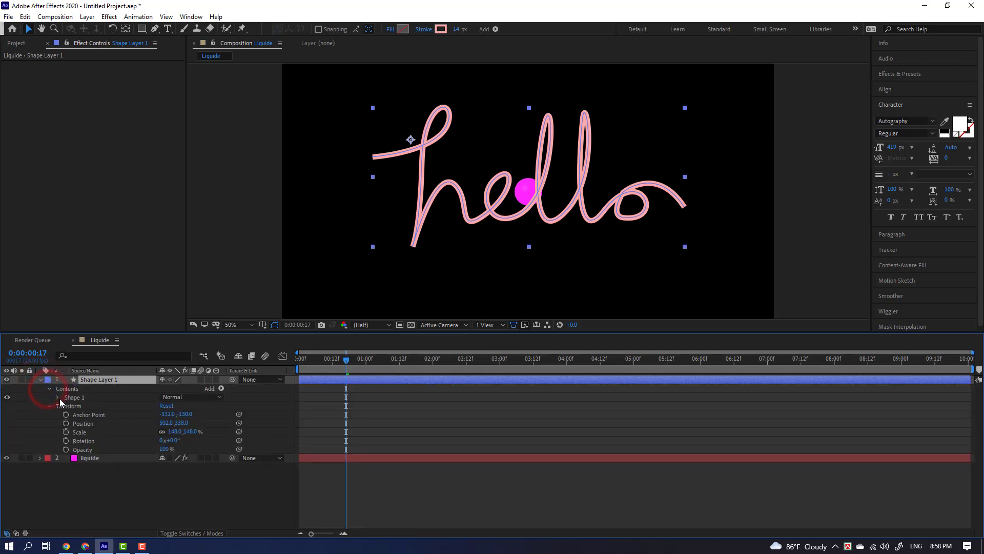
{"action": "left_click", "coordinate": [58, 397]}
{"action": "left_click", "coordinate": [65, 407]}
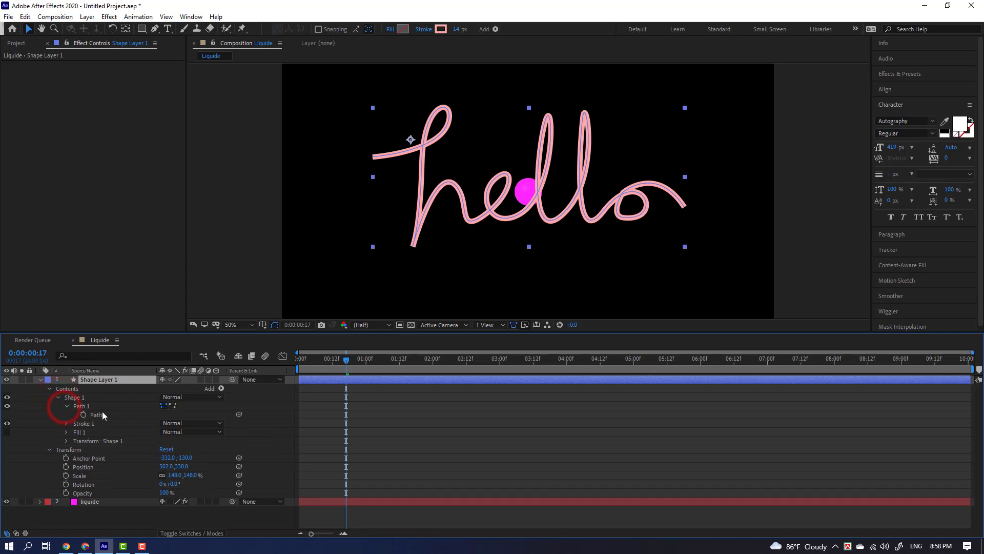
{"action": "left_click", "coordinate": [100, 415]}
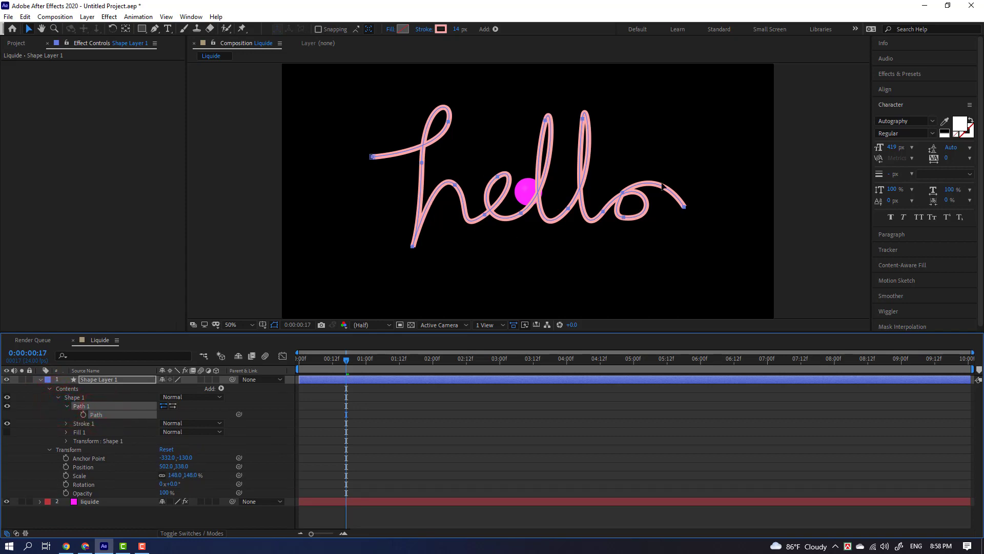
{"action": "left_click", "coordinate": [99, 417]}
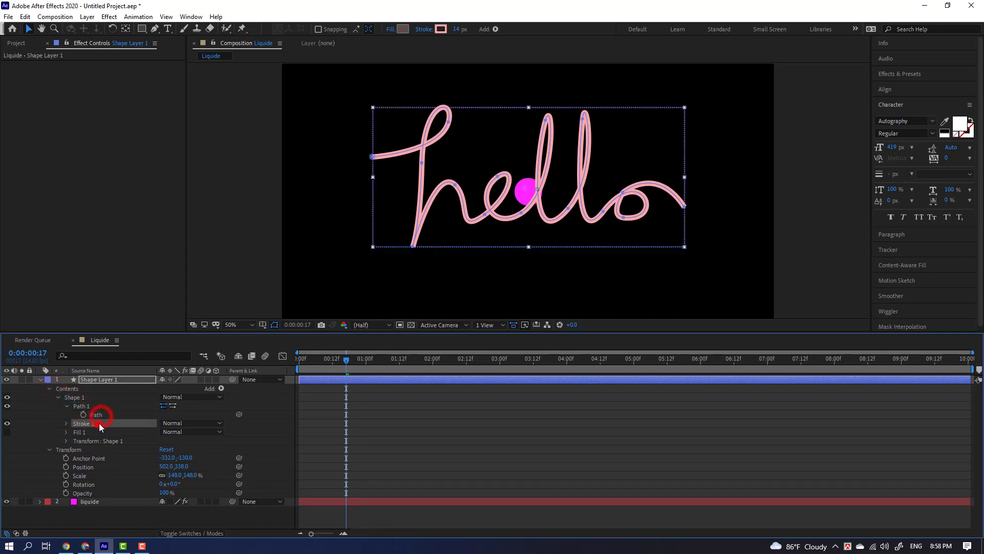
{"action": "left_click", "coordinate": [100, 421]}
{"action": "left_click", "coordinate": [30, 17]}
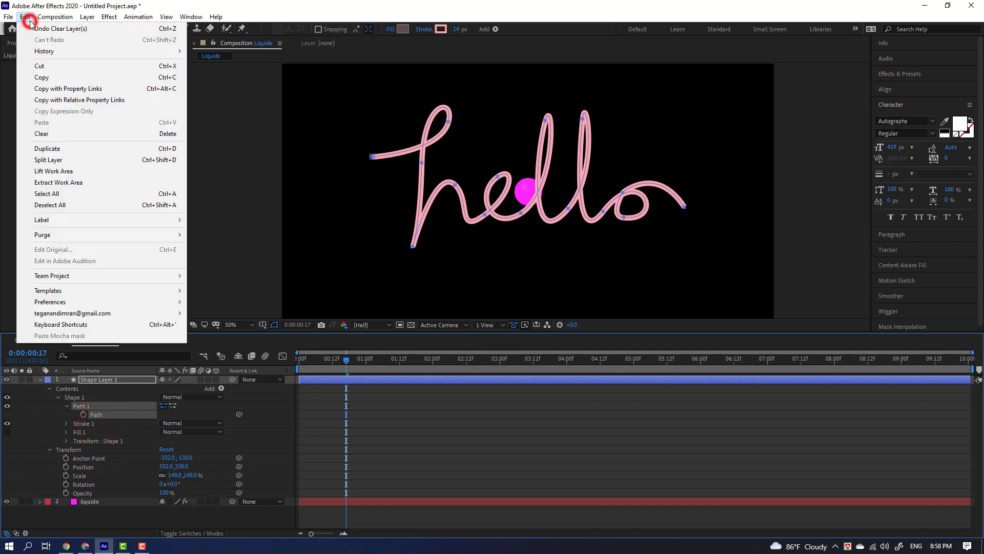
{"action": "left_click", "coordinate": [53, 81]}
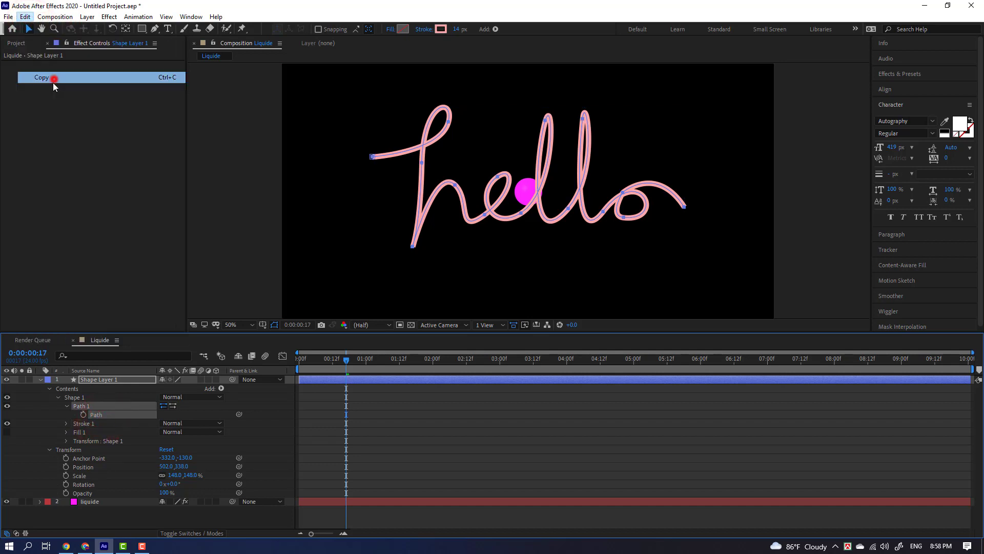
{"action": "left_click", "coordinate": [41, 380]}
{"action": "left_click", "coordinate": [88, 379]}
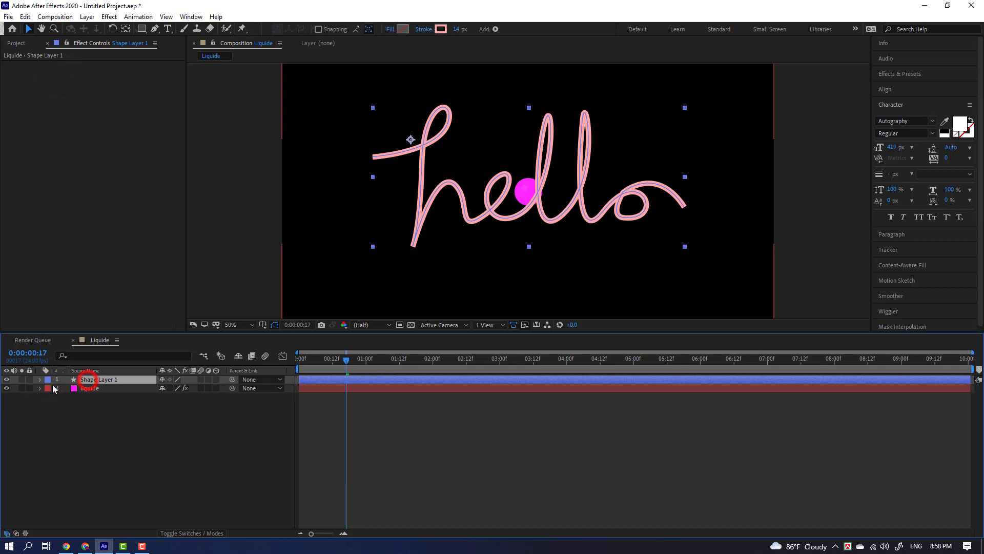
Turn off Shape Layer 1's visibility and add Null 1 via New > Null Object
{"action": "left_click", "coordinate": [7, 380]}
{"action": "right_click", "coordinate": [172, 441]}
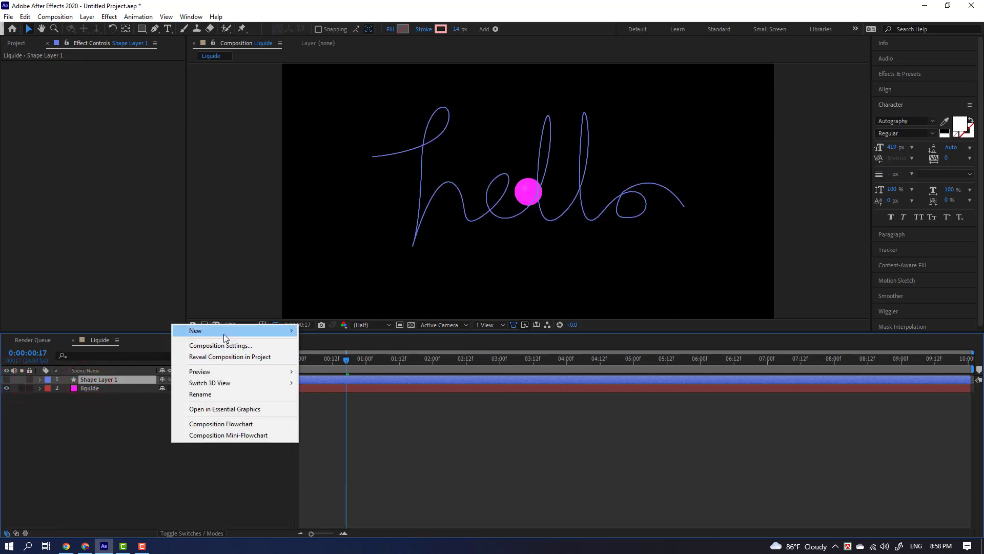
{"action": "mouse_move", "coordinate": [226, 332]}
{"action": "left_click", "coordinate": [335, 390]}
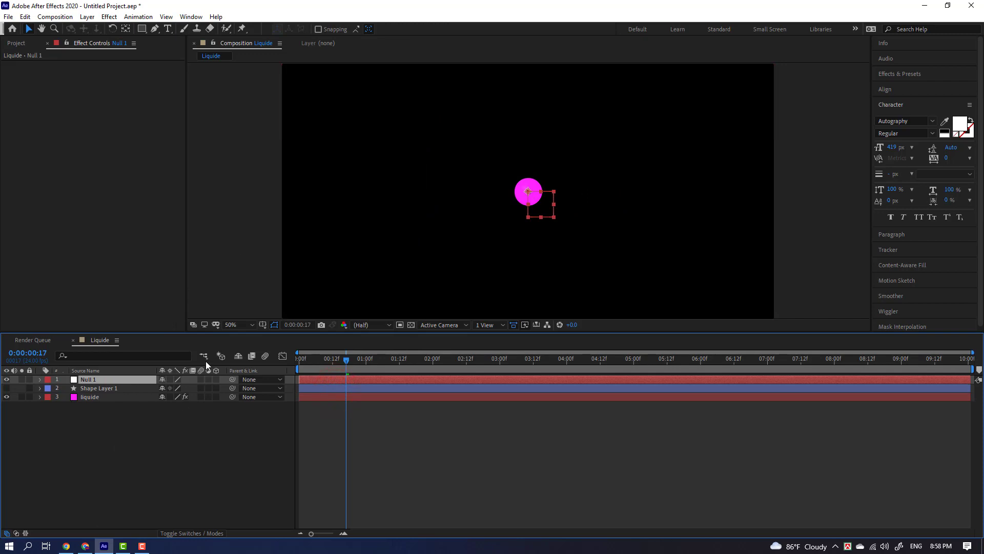
{"action": "left_click", "coordinate": [40, 388]}
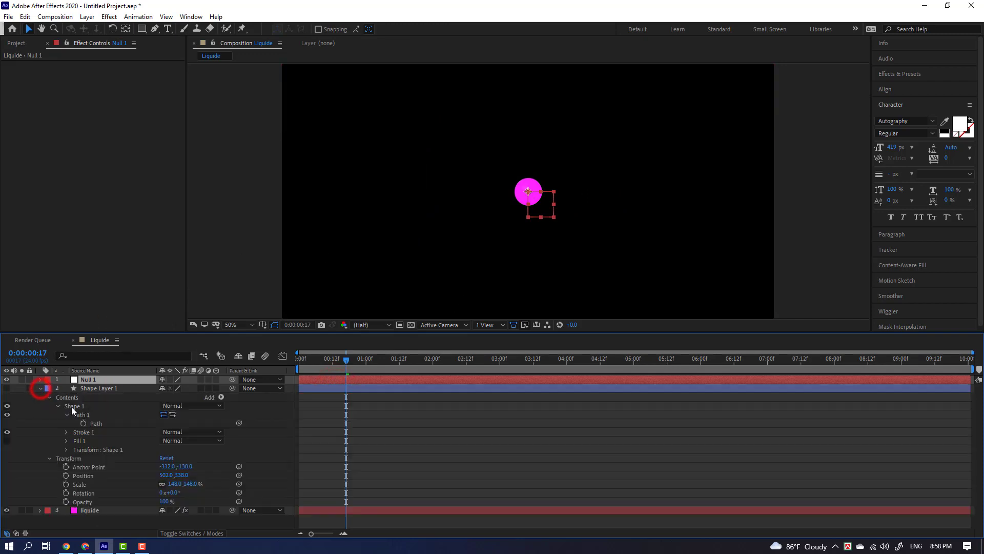
{"action": "left_click", "coordinate": [40, 389]}
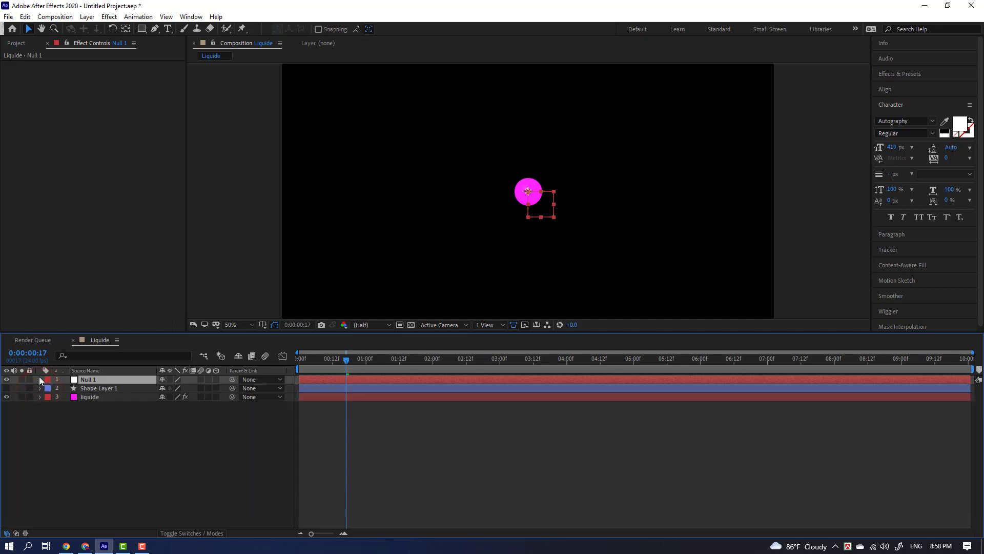
{"action": "left_click", "coordinate": [40, 380]}
Select Null 1's Position, set the time to frame 0, and paste the hello path there
{"action": "left_click", "coordinate": [49, 389]}
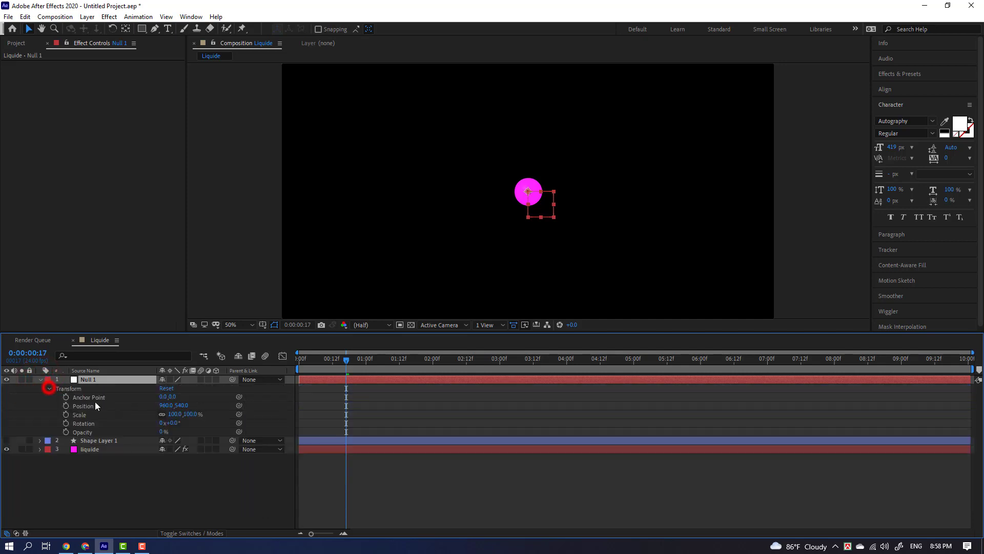
{"action": "left_click", "coordinate": [85, 406]}
{"action": "key", "text": "ctrl+s"}
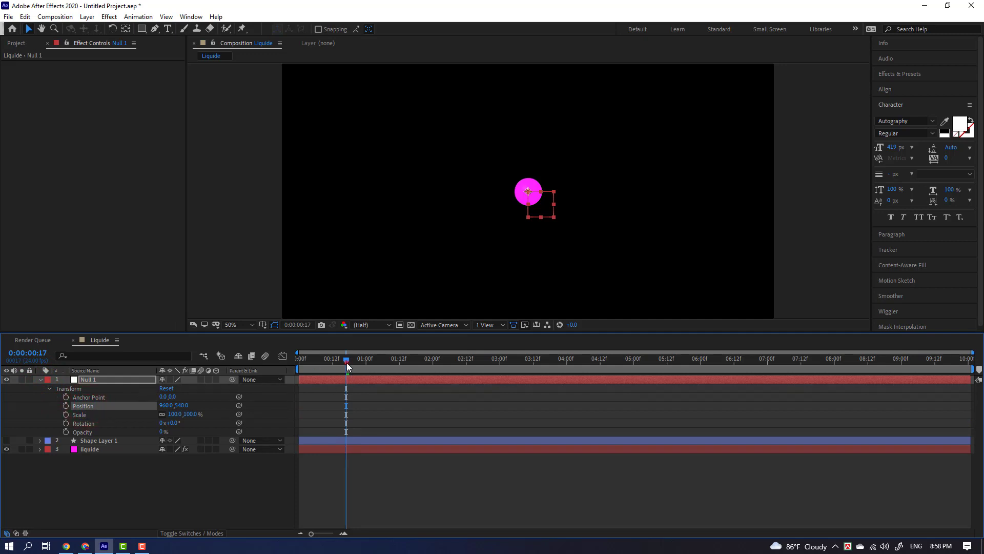
{"action": "left_click_drag", "start_coordinate": [347, 361], "coordinate": [300, 364]}
{"action": "left_click", "coordinate": [300, 362]}
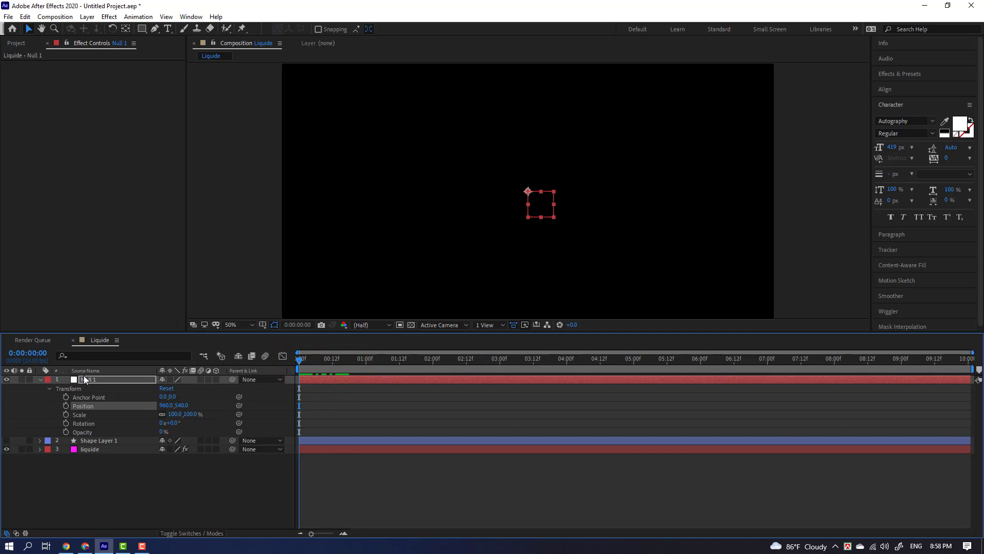
{"action": "left_click", "coordinate": [24, 16]}
{"action": "left_click", "coordinate": [43, 119]}
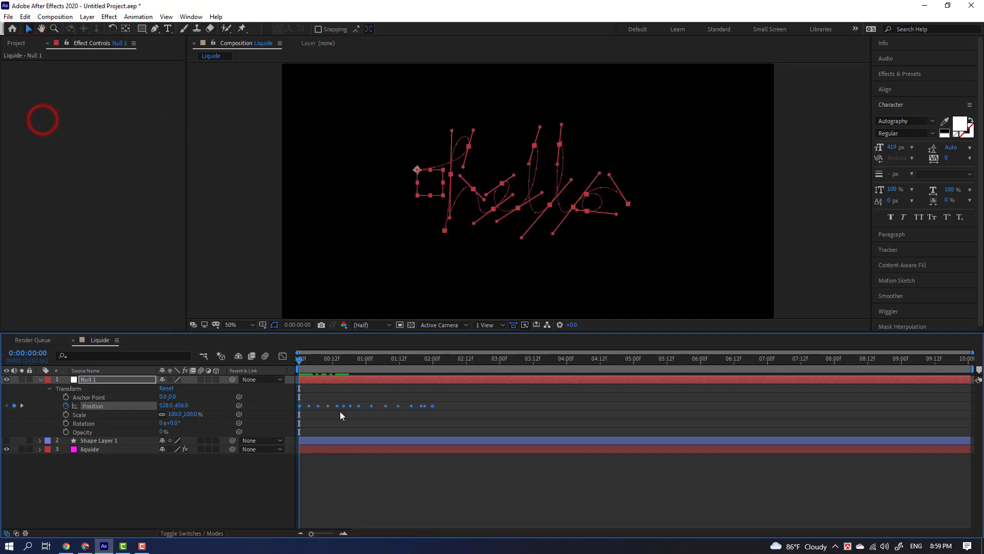
{"action": "left_click", "coordinate": [220, 489]}
{"action": "mouse_move", "coordinate": [300, 362]}
{"action": "left_mouse_down"}
{"action": "mouse_move", "coordinate": [324, 364]}
{"action": "mouse_move", "coordinate": [332, 380]}
{"action": "left_mouse_up"}
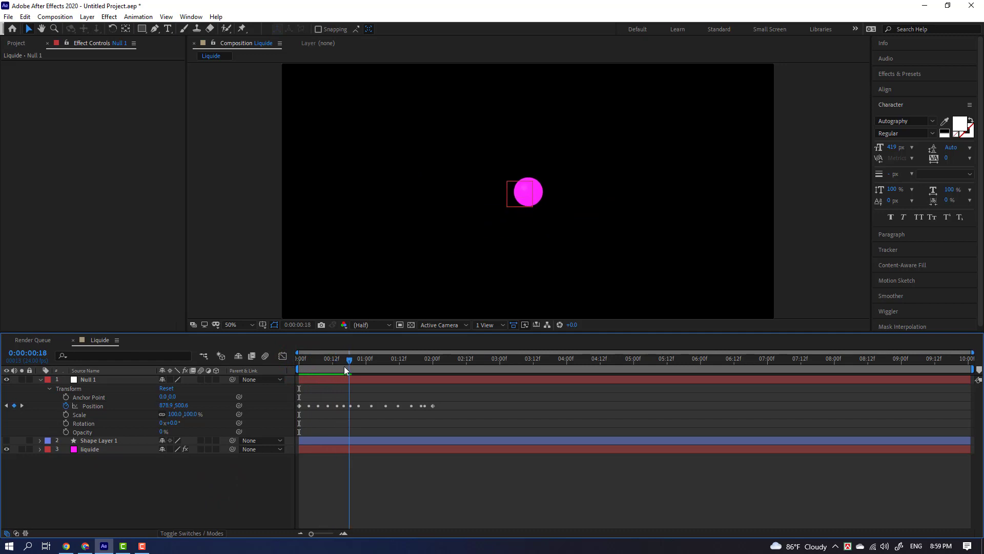
{"action": "left_click", "coordinate": [332, 380]}
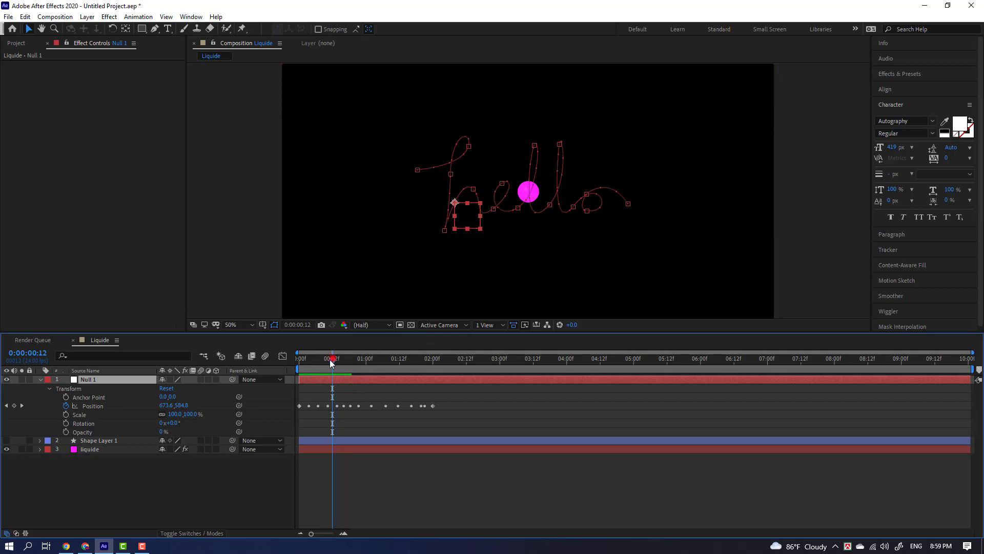
{"action": "mouse_move", "coordinate": [330, 359]}
{"action": "left_mouse_down"}
{"action": "mouse_move", "coordinate": [380, 380]}
{"action": "mouse_move", "coordinate": [293, 403]}
{"action": "mouse_move", "coordinate": [405, 405]}
{"action": "mouse_move", "coordinate": [361, 409]}
{"action": "left_mouse_up"}
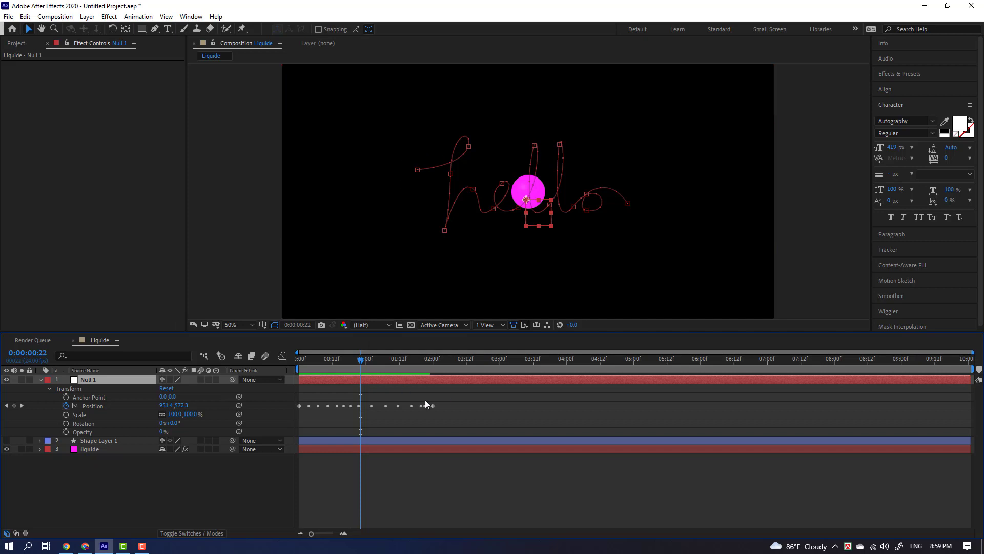
Delete the 'hello' guide Shape Layer 1 and select the liquide layer
{"action": "left_click", "coordinate": [99, 441]}
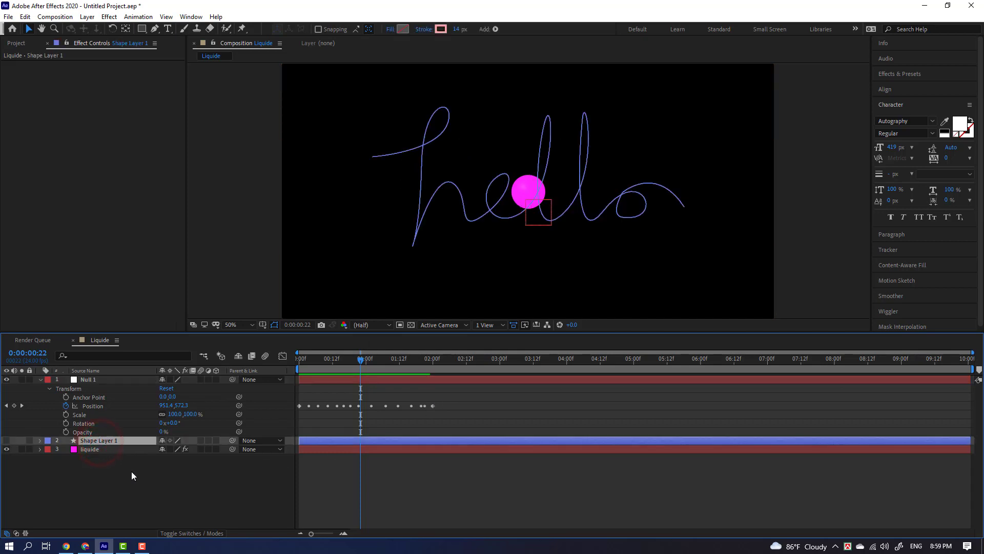
{"action": "key", "text": "Delete"}
{"action": "left_click", "coordinate": [103, 439]}
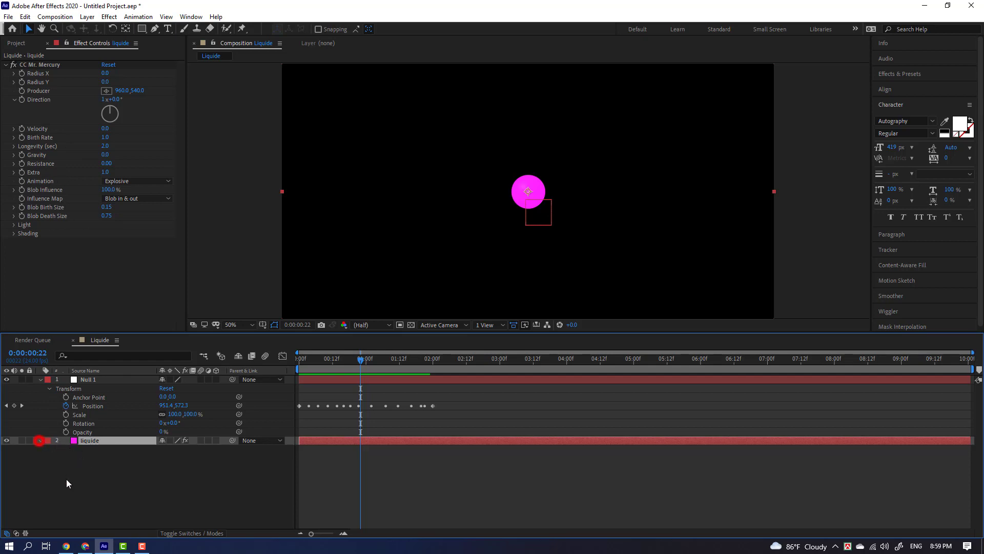
Expand liquide's Effects to CC Mr. Mercury and select its Producer property
{"action": "left_click", "coordinate": [40, 440]}
{"action": "left_click", "coordinate": [47, 449]}
{"action": "left_click", "coordinate": [57, 458]}
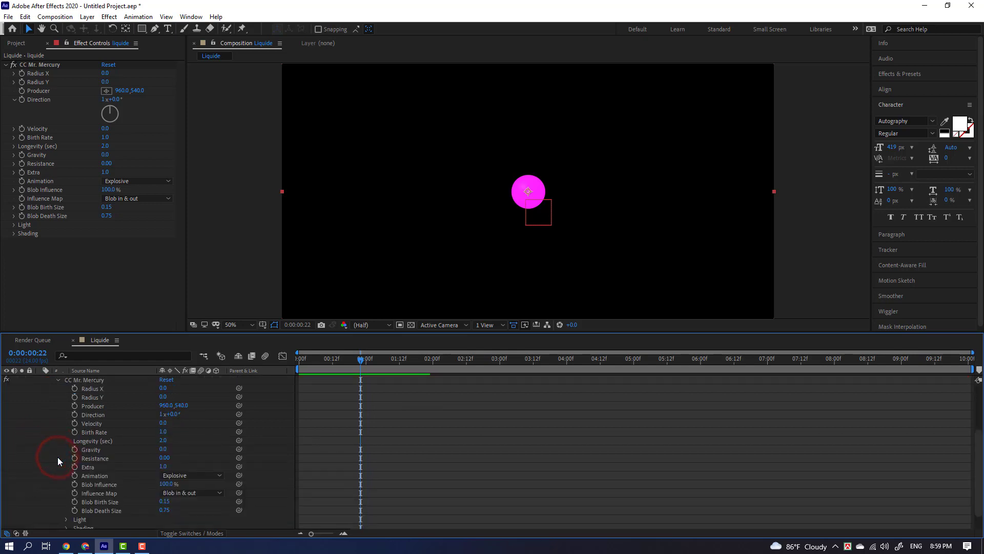
{"action": "scroll", "coordinate": [149, 458], "scroll_direction": "up", "scroll_amount": 3}
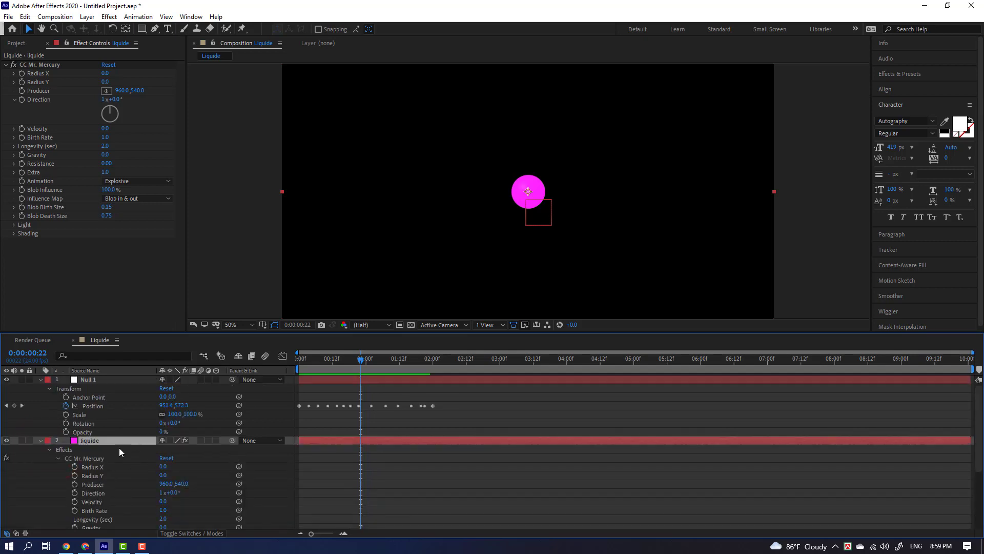
{"action": "left_click", "coordinate": [89, 485]}
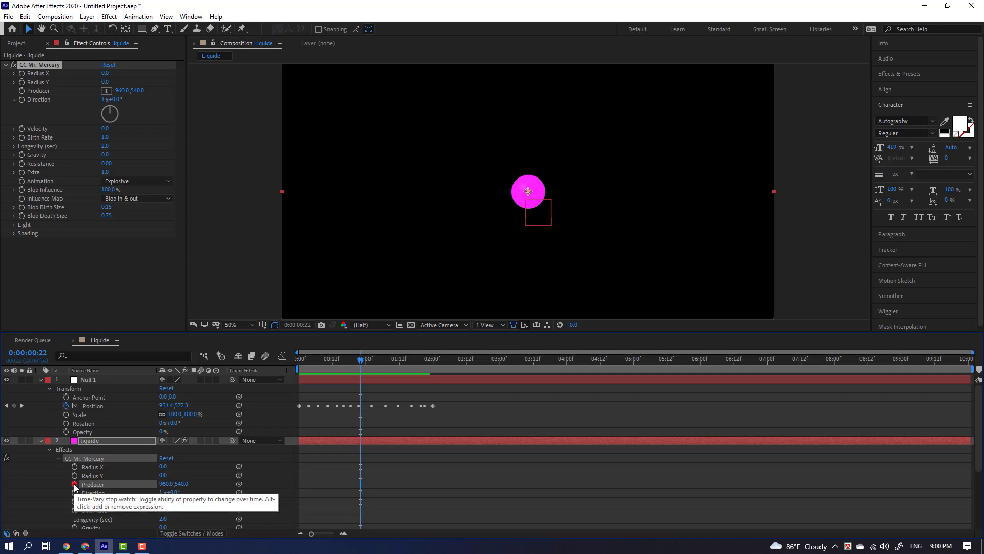
Add a Producer expression pick-whipped to Null 1's Position: thisComp.layer("Null 1").transform.position
{"action": "left_click", "coordinate": [74, 484], "text": "alt"}
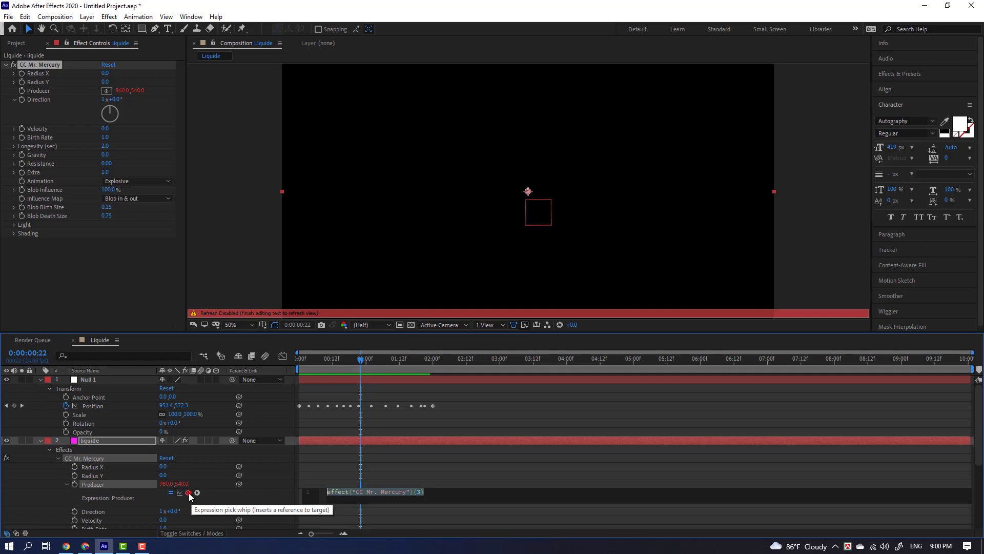
{"action": "left_click_drag", "start_coordinate": [189, 493], "coordinate": [142, 436]}
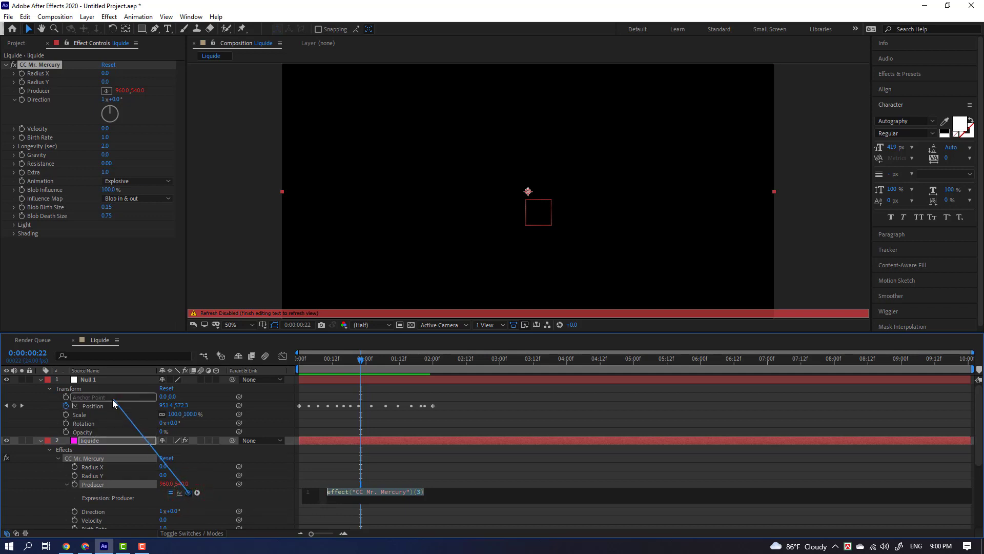
{"action": "left_click_drag", "start_coordinate": [142, 436], "coordinate": [99, 405]}
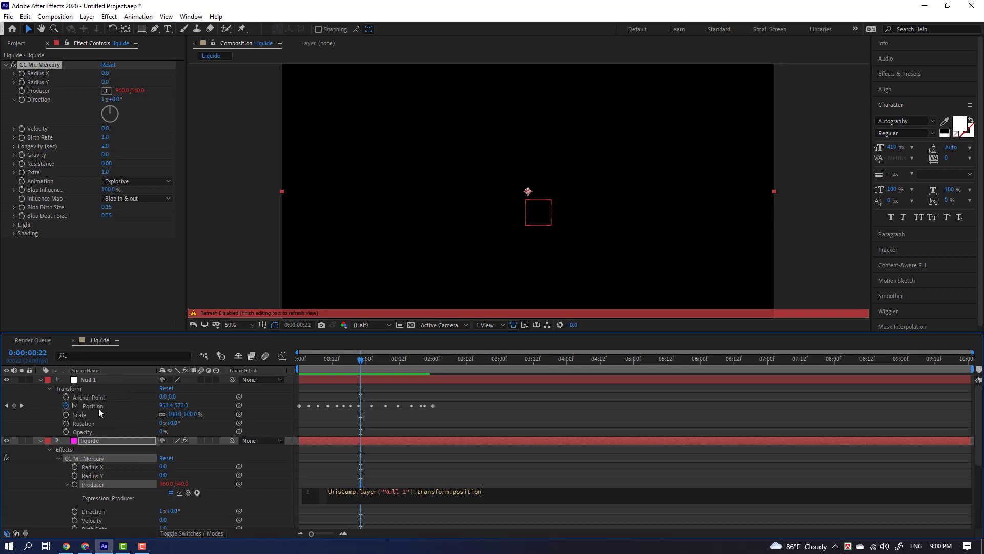
{"action": "left_click", "coordinate": [321, 447]}
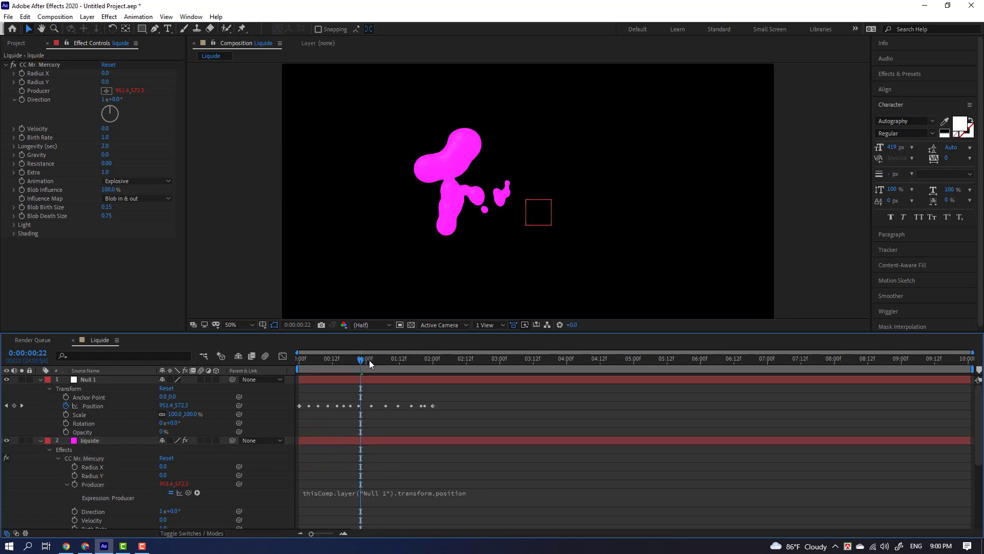
Scrub to watch the magenta liquid follow Null 1, then collapse and select the liquide layer
{"action": "mouse_move", "coordinate": [364, 362]}
{"action": "left_mouse_down"}
{"action": "mouse_move", "coordinate": [345, 373]}
{"action": "mouse_move", "coordinate": [436, 370]}
{"action": "mouse_move", "coordinate": [433, 390]}
{"action": "mouse_move", "coordinate": [319, 408]}
{"action": "mouse_move", "coordinate": [442, 405]}
{"action": "left_mouse_up"}
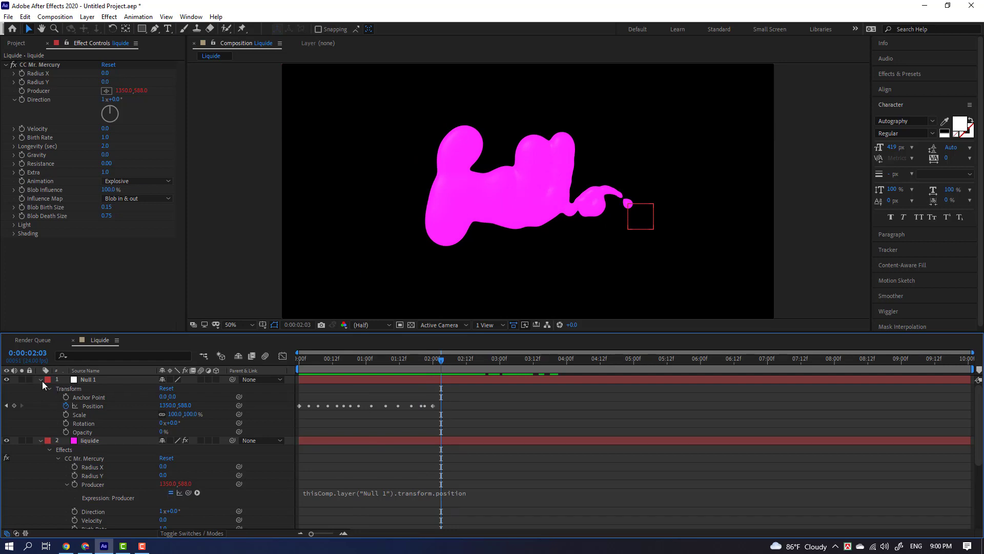
{"action": "left_click", "coordinate": [40, 440]}
{"action": "left_click", "coordinate": [97, 441]}
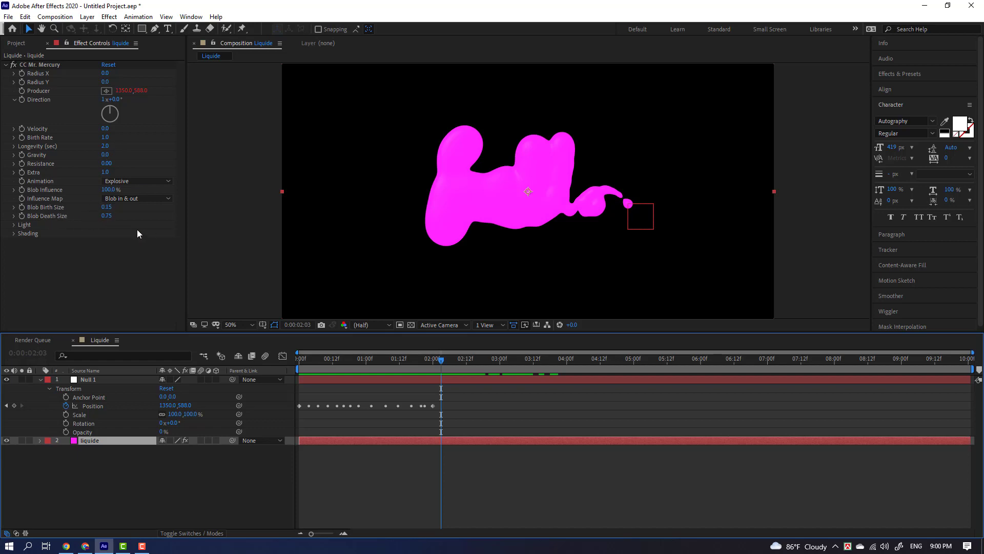
Set CC Mr. Mercury Blob Death Size to 0.15
{"action": "left_click", "coordinate": [108, 215]}
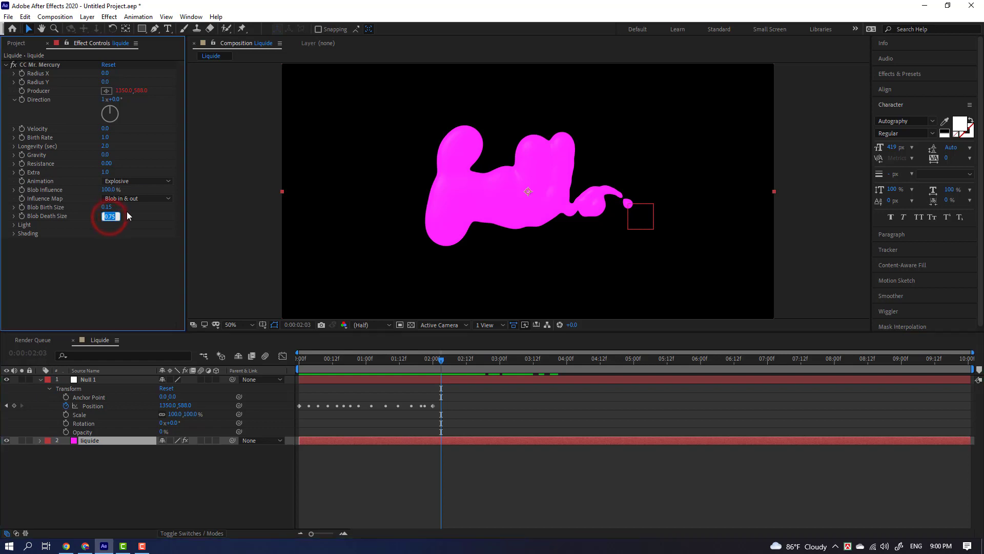
{"action": "key", "text": "BackSpace"}
{"action": "key", "text": "Return"}
{"action": "left_click", "coordinate": [109, 215]}
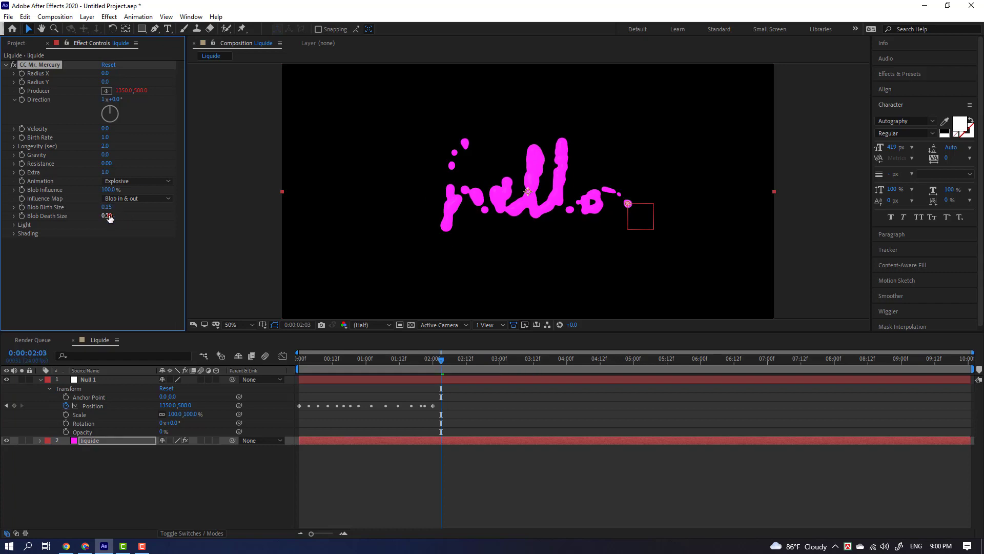
{"action": "key", "text": "BackSpace"}
{"action": "type", "text": "15"}
{"action": "key", "text": "Return"}
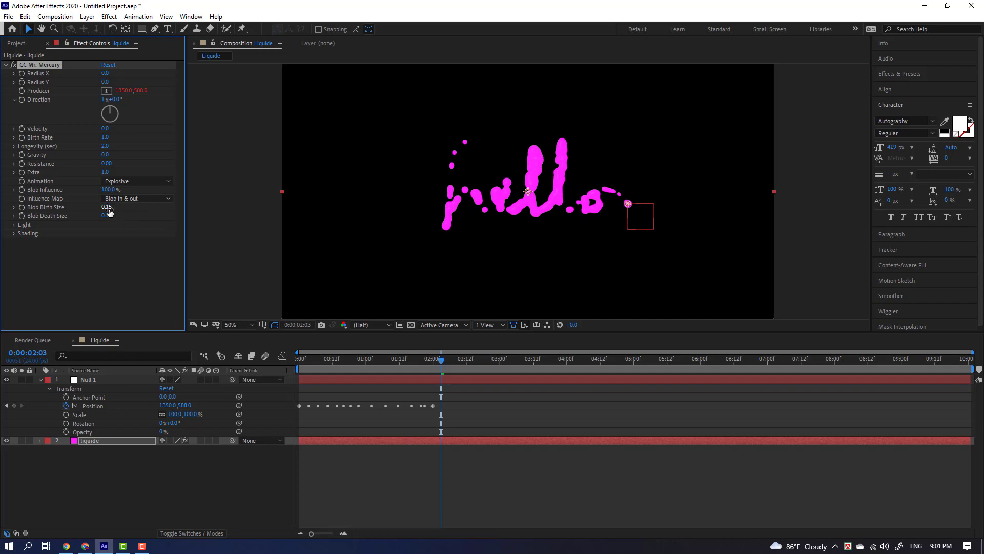
Set Blob Birth Size to 0.10 and scrub to check the smaller droplets
{"action": "left_click", "coordinate": [108, 208]}
{"action": "type", "text": ".1"}
{"action": "key", "text": "Return"}
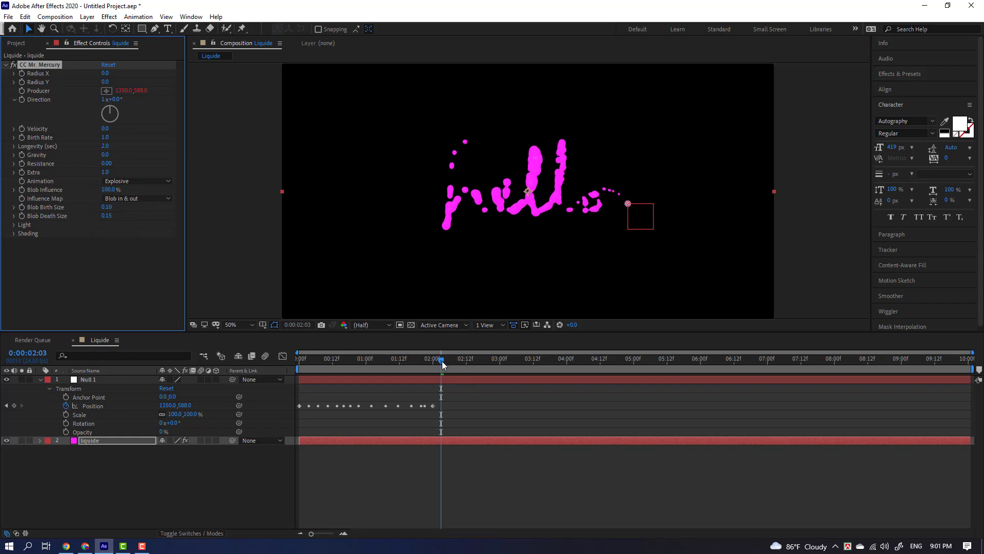
{"action": "mouse_move", "coordinate": [444, 365]}
{"action": "left_mouse_down"}
{"action": "mouse_move", "coordinate": [388, 386]}
{"action": "mouse_move", "coordinate": [472, 386]}
{"action": "mouse_move", "coordinate": [429, 391]}
{"action": "mouse_move", "coordinate": [422, 360]}
{"action": "mouse_move", "coordinate": [432, 370]}
{"action": "left_mouse_up"}
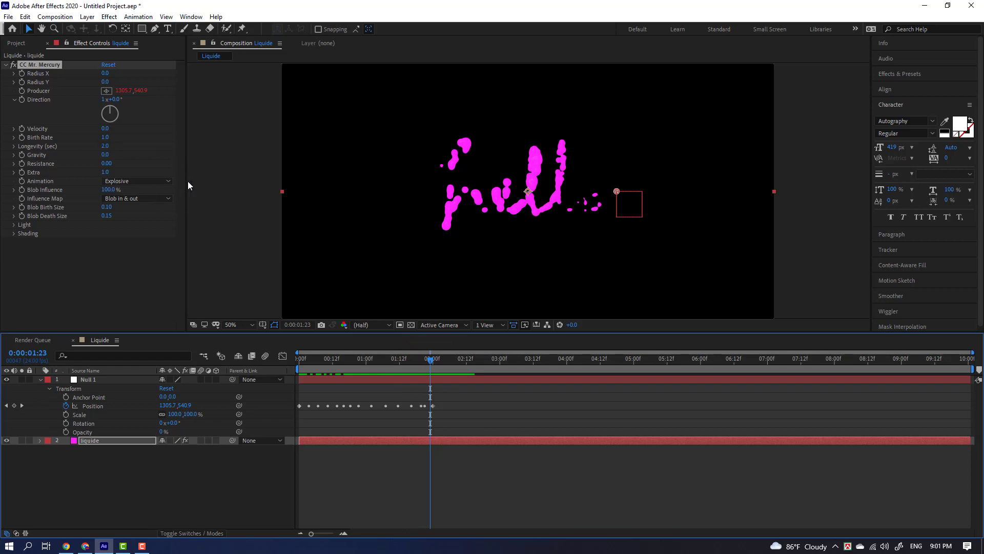
Set CC Mr. Mercury Birth Rate to 4.0 and preview the hello animation
{"action": "left_click", "coordinate": [105, 137]}
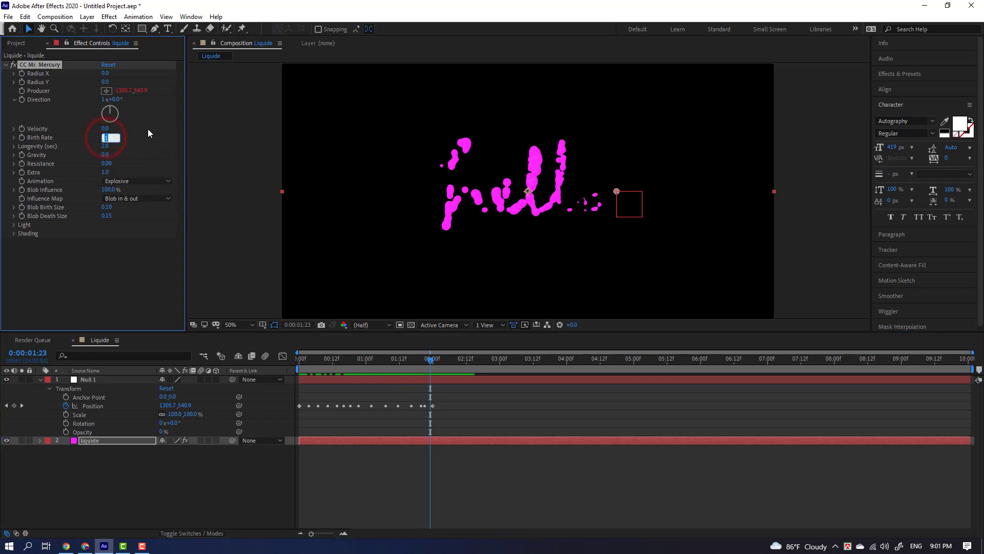
{"action": "type", "text": "4"}
{"action": "key", "text": "Return"}
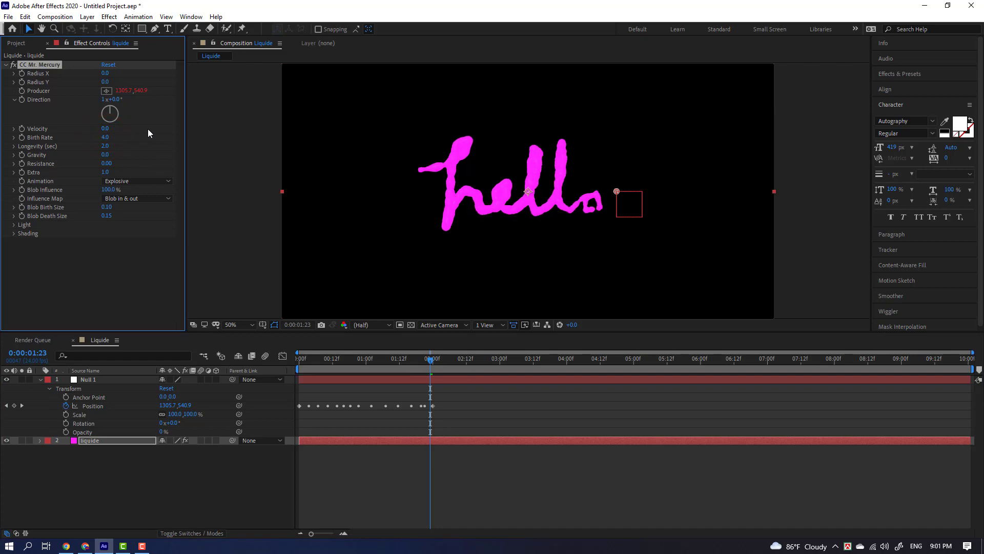
{"action": "left_click", "coordinate": [430, 360]}
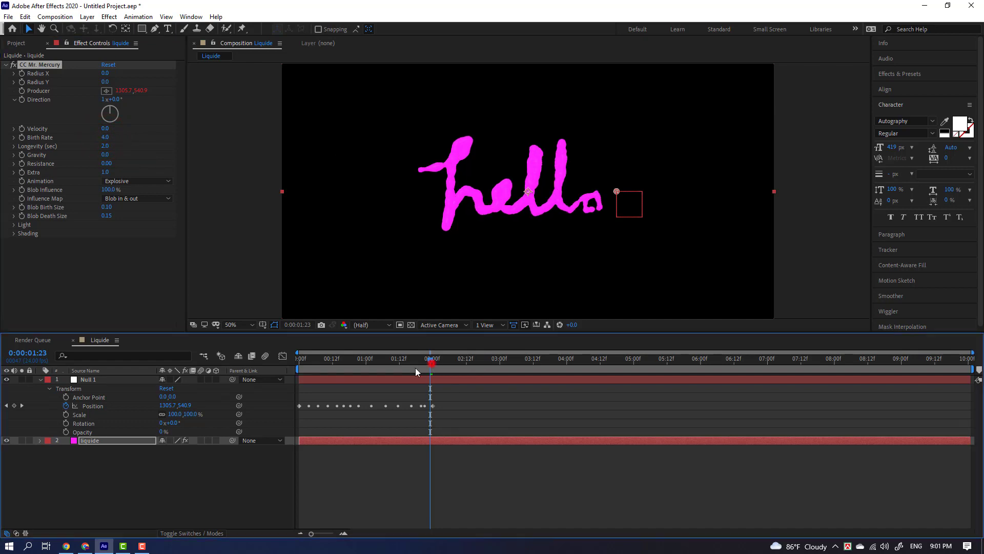
{"action": "key", "text": "space"}
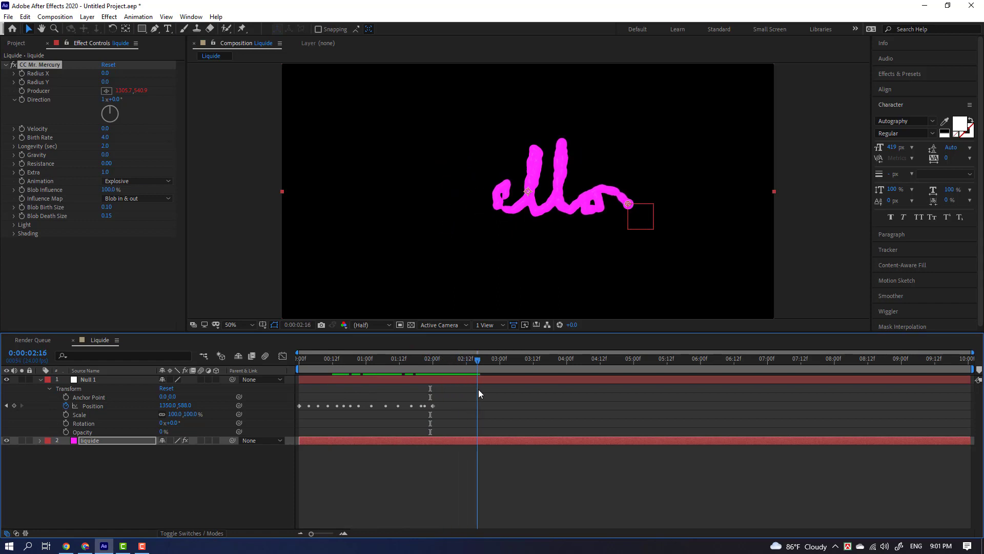
{"action": "key", "text": "space"}
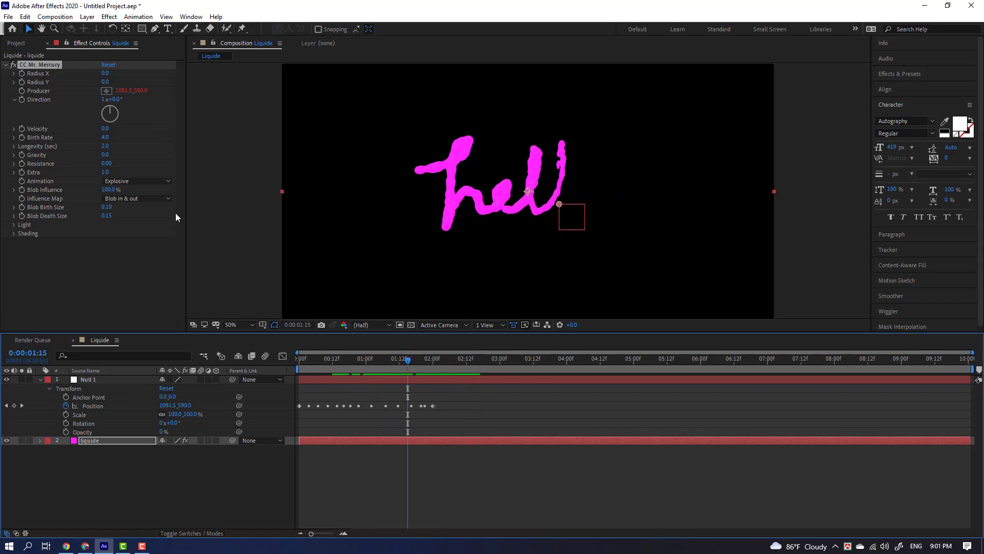
Set Blob Birth Size to 0.05 and Blob Death Size to 0.10, then scrub to check
{"action": "left_click", "coordinate": [111, 208]}
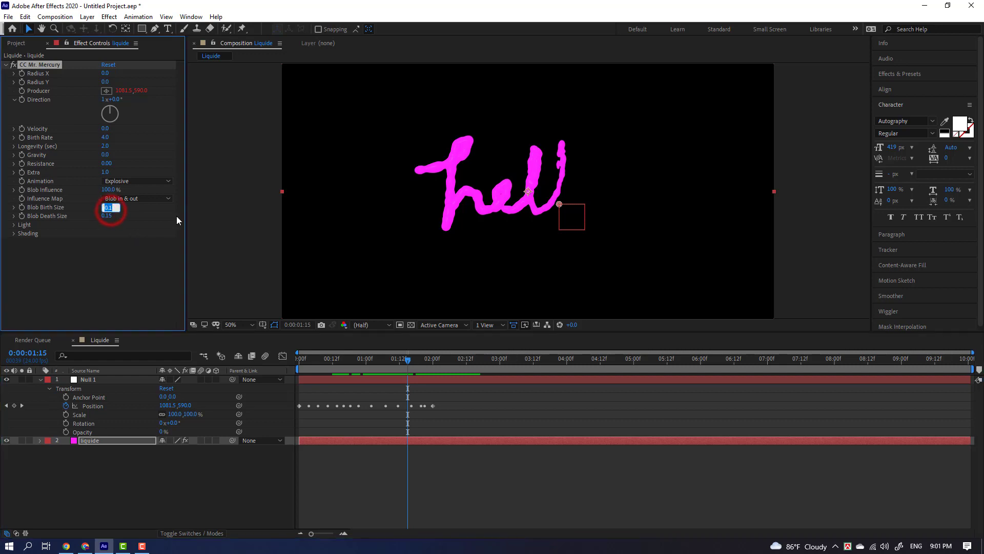
{"action": "key", "text": "BackSpace"}
{"action": "key", "text": "Return"}
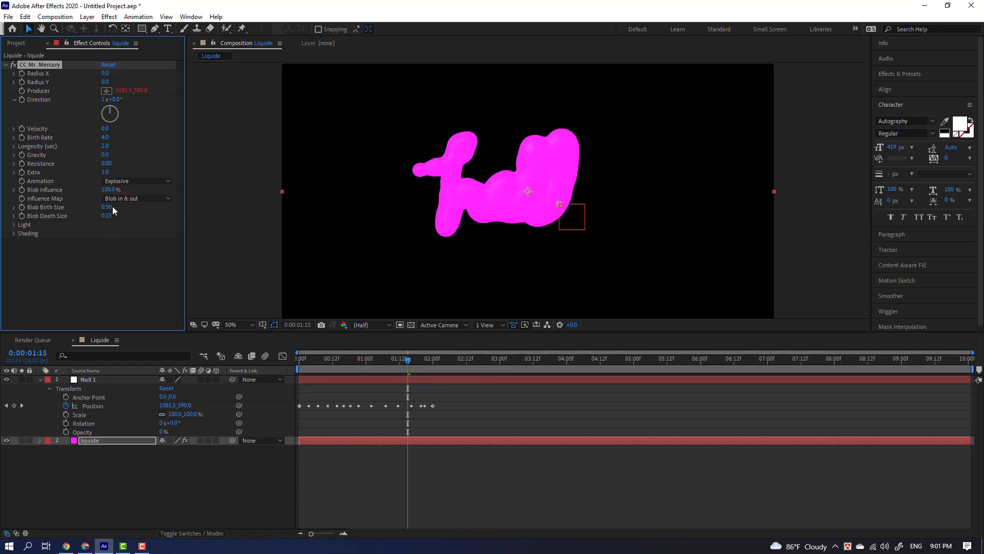
{"action": "left_click", "coordinate": [110, 207]}
{"action": "type", "text": "."}
{"action": "type", "text": "05"}
{"action": "key", "text": "Return"}
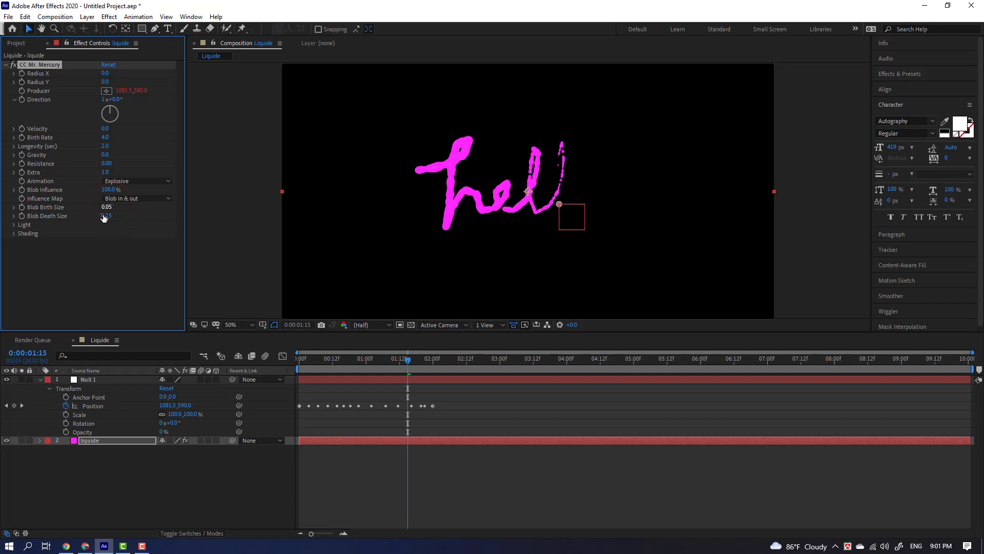
{"action": "left_click", "coordinate": [107, 216]}
{"action": "type", "text": ".15"}
{"action": "key", "text": "Return"}
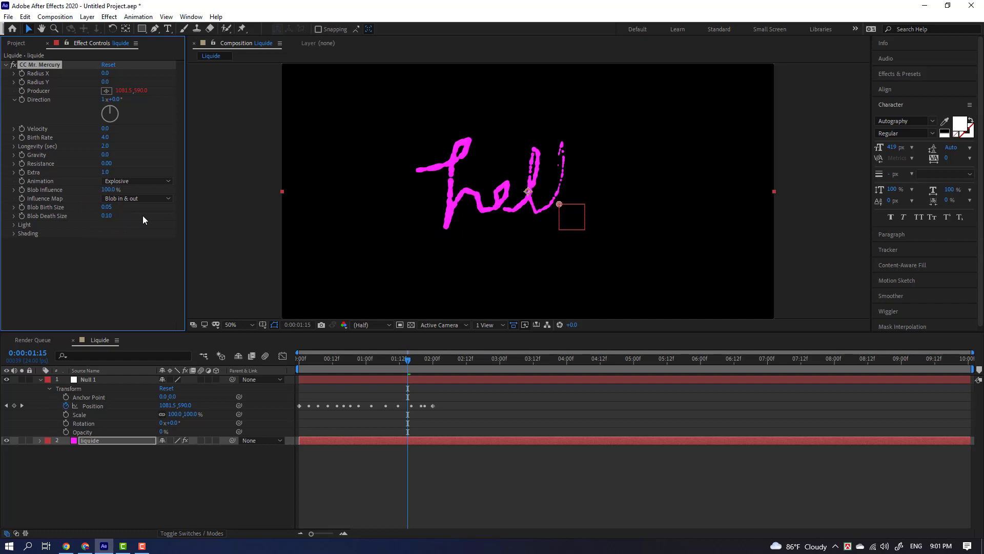
{"action": "mouse_move", "coordinate": [407, 360]}
{"action": "left_mouse_down"}
{"action": "mouse_move", "coordinate": [356, 373]}
{"action": "mouse_move", "coordinate": [446, 379]}
{"action": "left_mouse_up"}
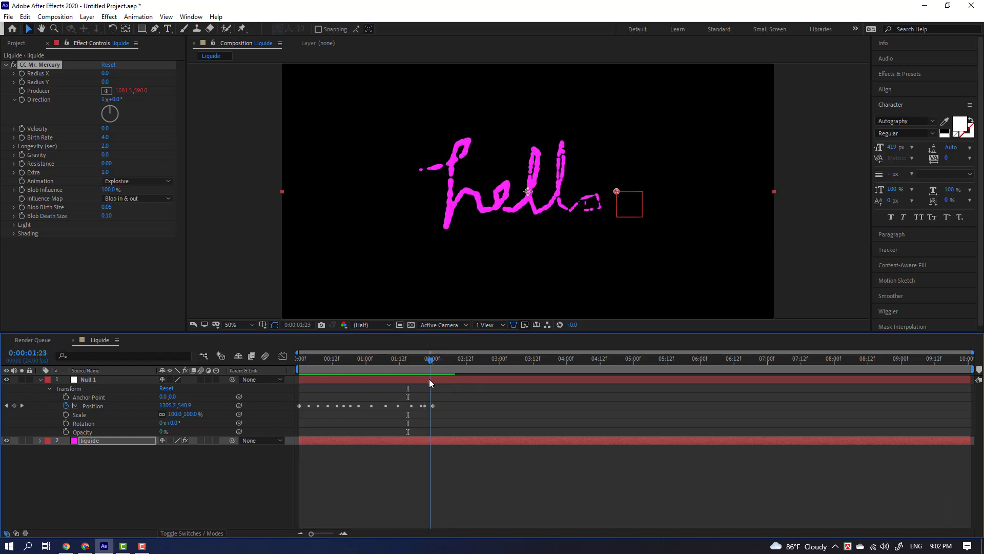
Nudge Null 1's motion-path keyframe near the 'o' and scrub to 02:23 to check
{"action": "left_click", "coordinate": [430, 383]}
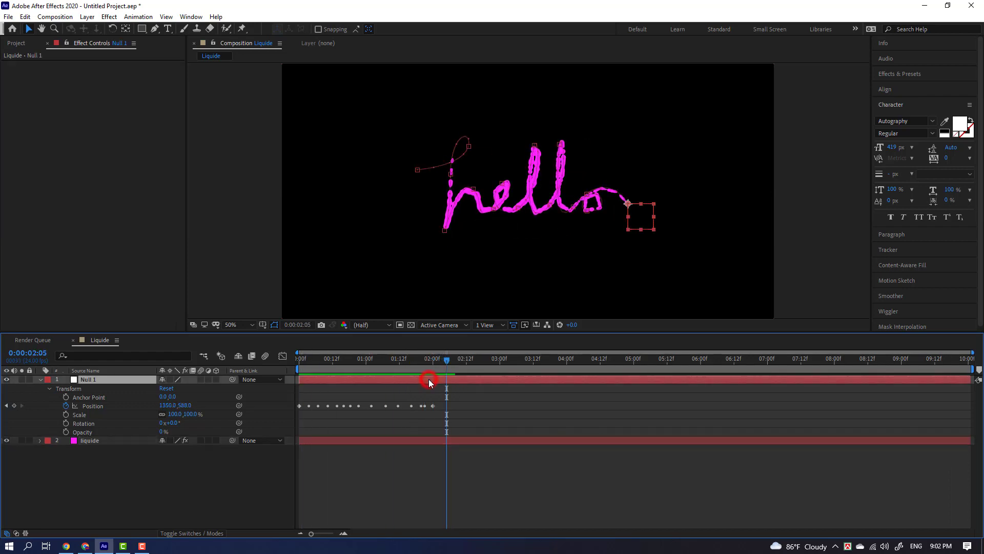
{"action": "left_click", "coordinate": [588, 211]}
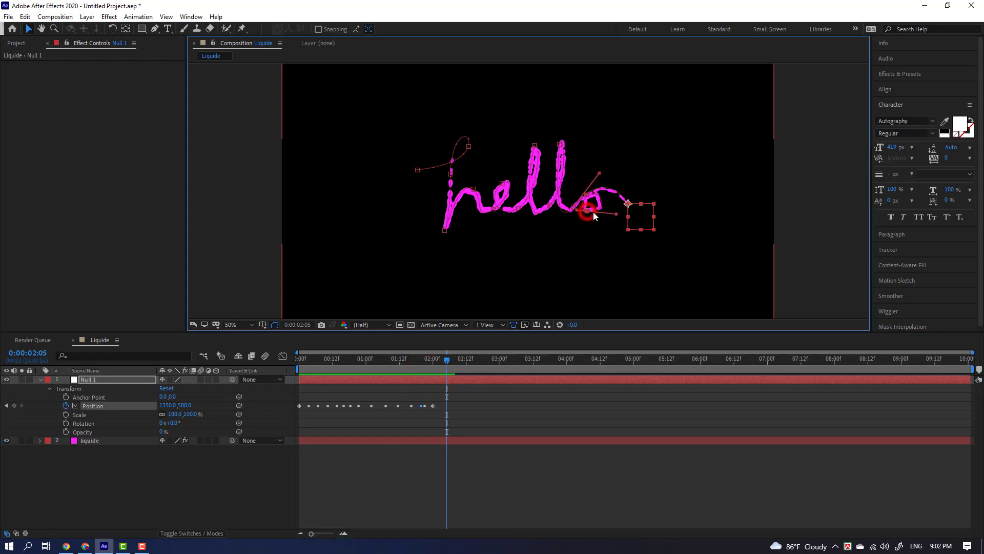
{"action": "left_click_drag", "start_coordinate": [587, 210], "coordinate": [591, 212]}
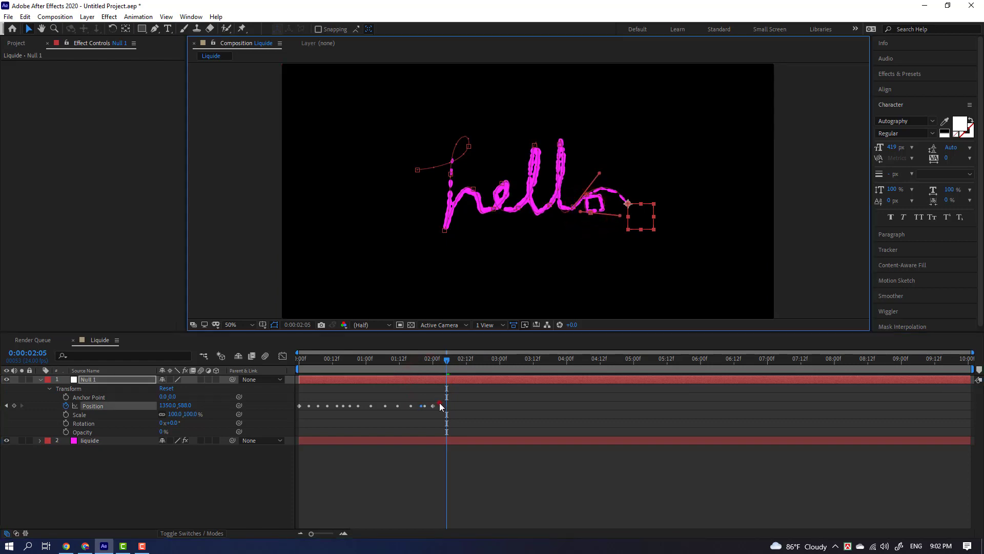
{"action": "left_click", "coordinate": [439, 406]}
{"action": "left_click_drag", "start_coordinate": [450, 356], "coordinate": [497, 359]}
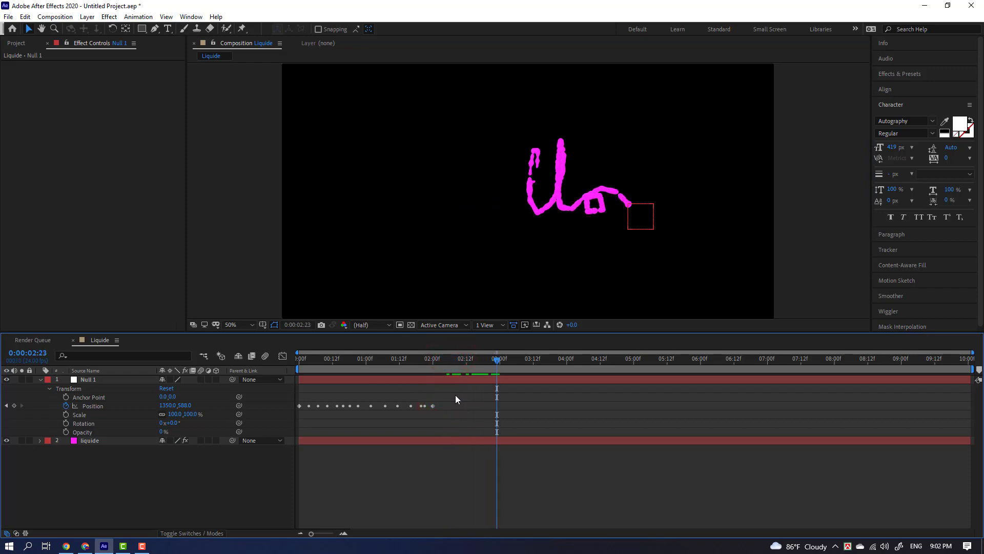
Apply Easy Ease to all of Null 1's Position keyframes
{"action": "left_click_drag", "start_coordinate": [450, 405], "coordinate": [298, 411]}
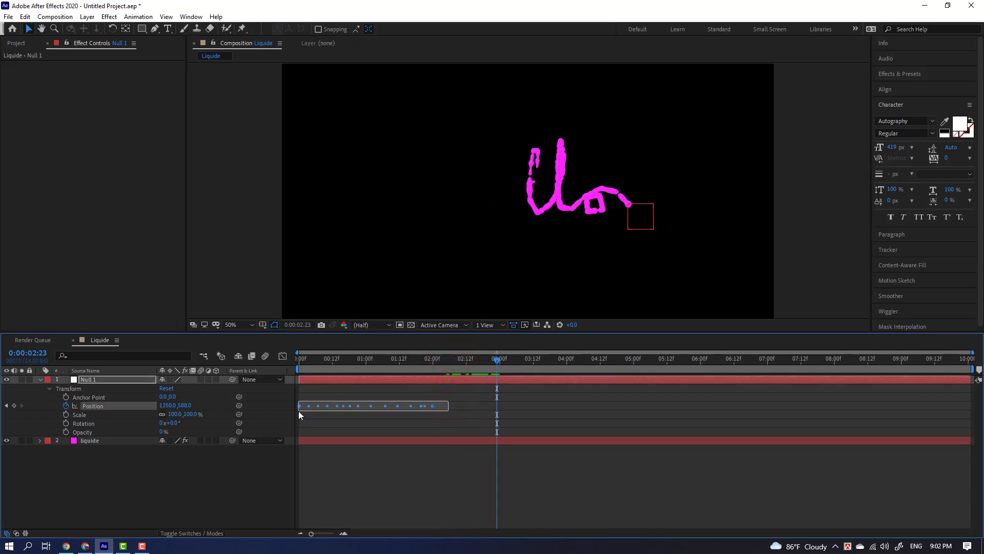
{"action": "right_click", "coordinate": [433, 407]}
{"action": "mouse_move", "coordinate": [505, 401]}
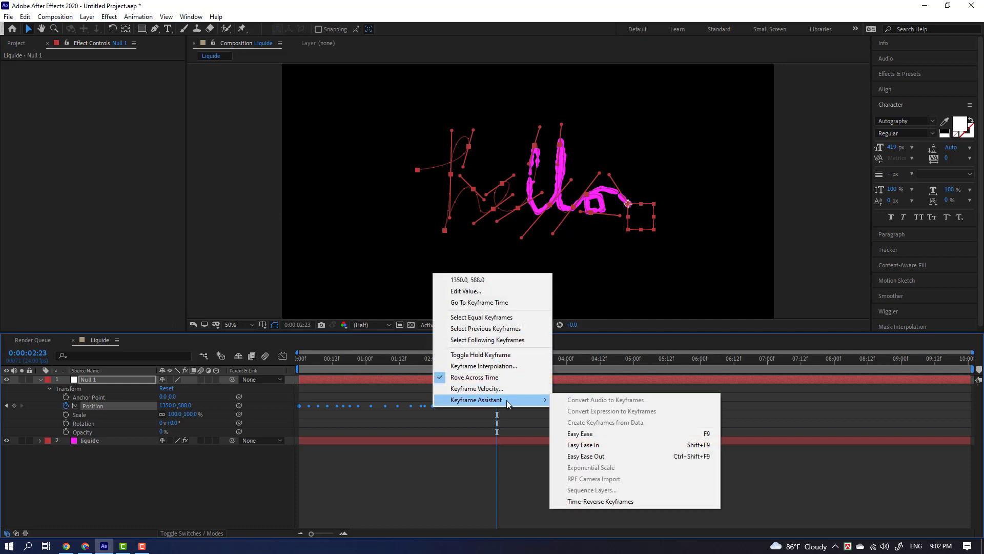
{"action": "left_click", "coordinate": [582, 435]}
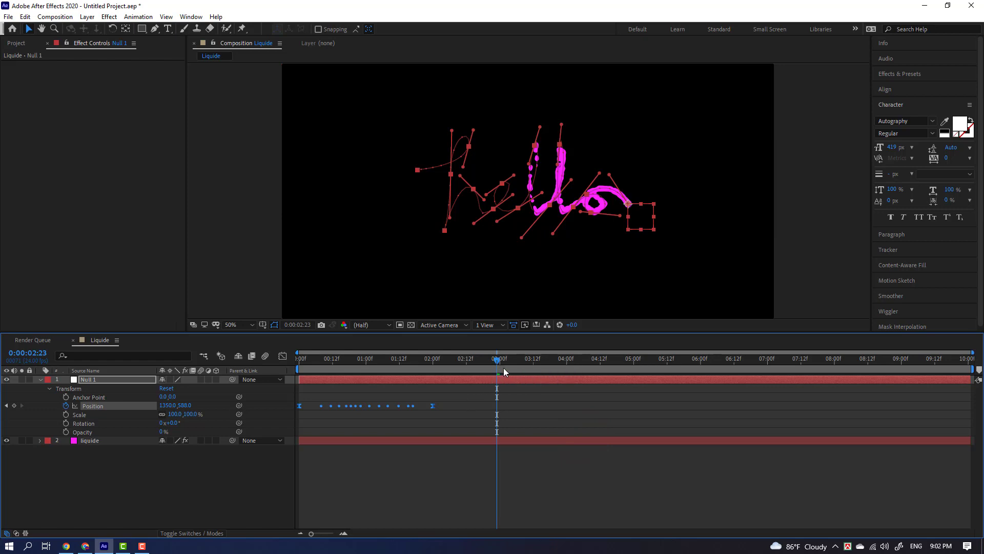
Shift the Position keyframes later, then move the first keyframe back to 01:01
{"action": "left_click_drag", "start_coordinate": [495, 363], "coordinate": [500, 364]}
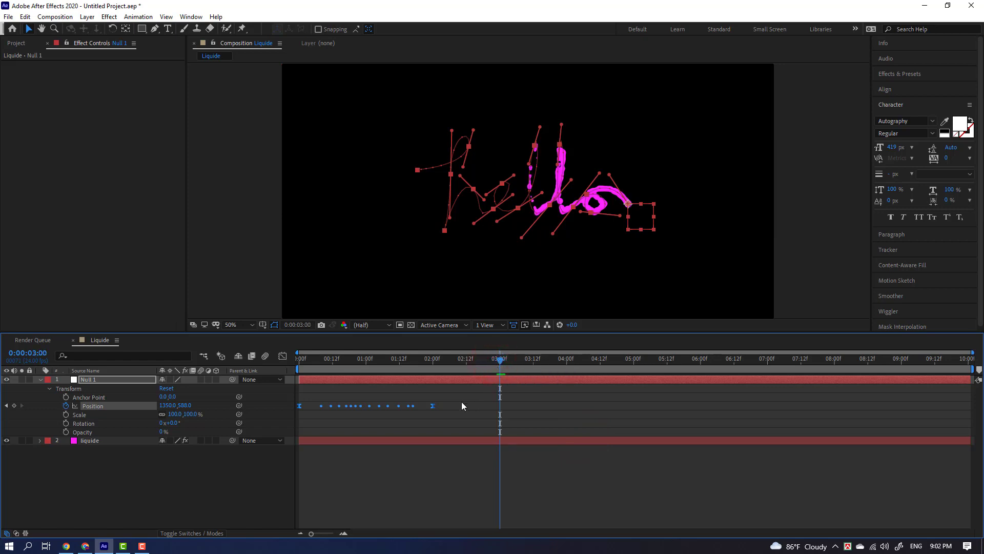
{"action": "left_click_drag", "start_coordinate": [433, 407], "coordinate": [502, 415]}
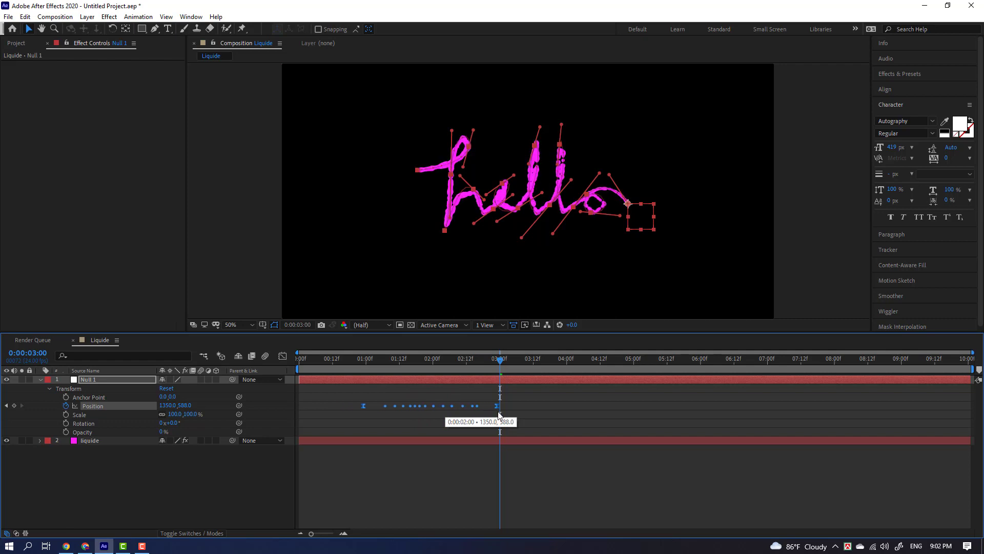
{"action": "mouse_move", "coordinate": [500, 362]}
{"action": "left_mouse_down"}
{"action": "mouse_move", "coordinate": [312, 361]}
{"action": "mouse_move", "coordinate": [567, 384]}
{"action": "left_mouse_up"}
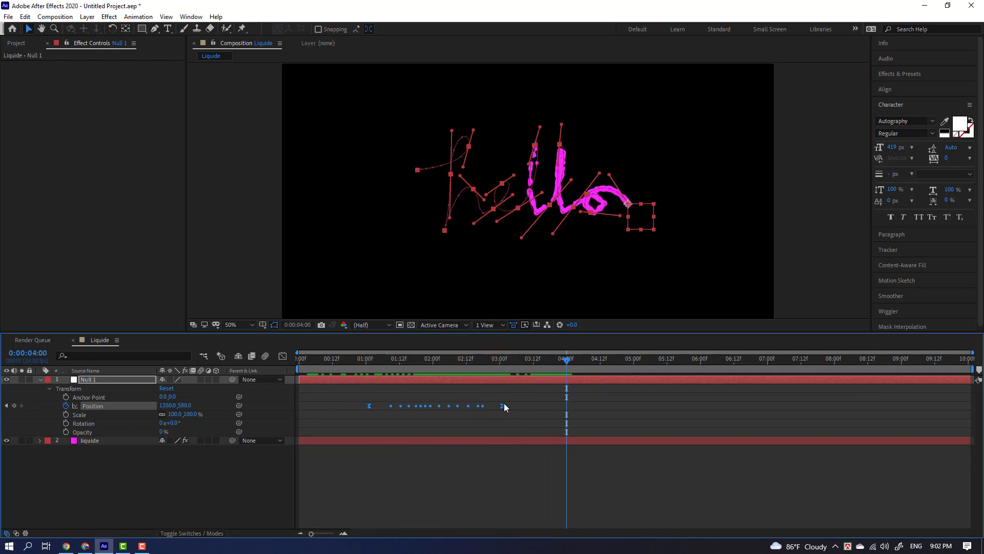
{"action": "left_click", "coordinate": [534, 408]}
{"action": "left_click_drag", "start_coordinate": [369, 404], "coordinate": [303, 409]}
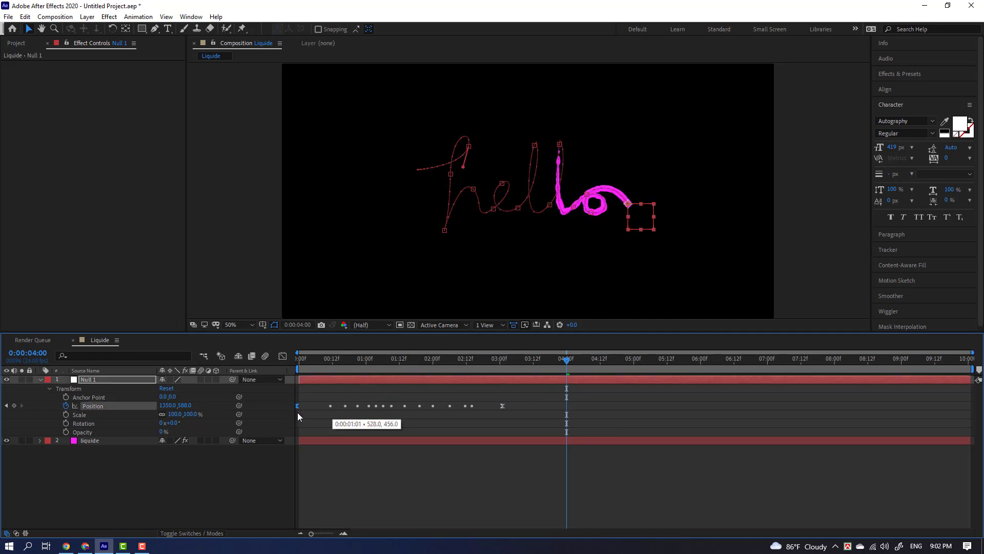
Move Null 1's first Position keyframe to the start and its last one later, then preview
{"action": "left_click_drag", "start_coordinate": [297, 406], "coordinate": [299, 406]}
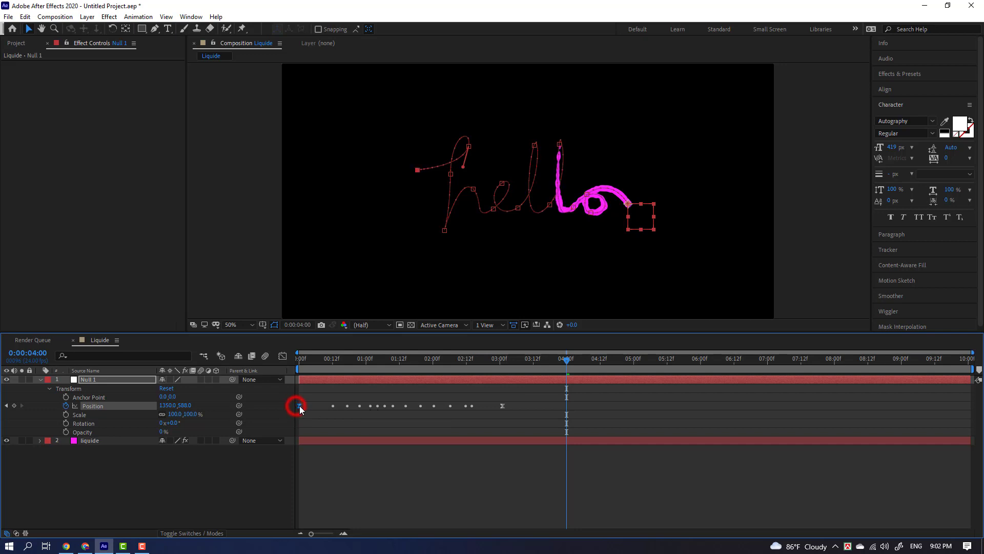
{"action": "left_click_drag", "start_coordinate": [502, 406], "coordinate": [566, 406]}
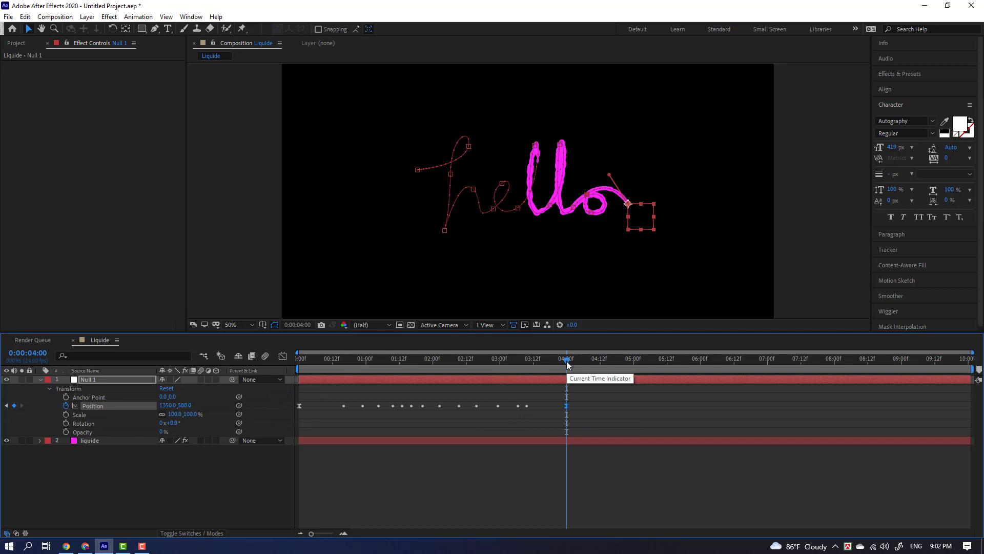
{"action": "key", "text": "space"}
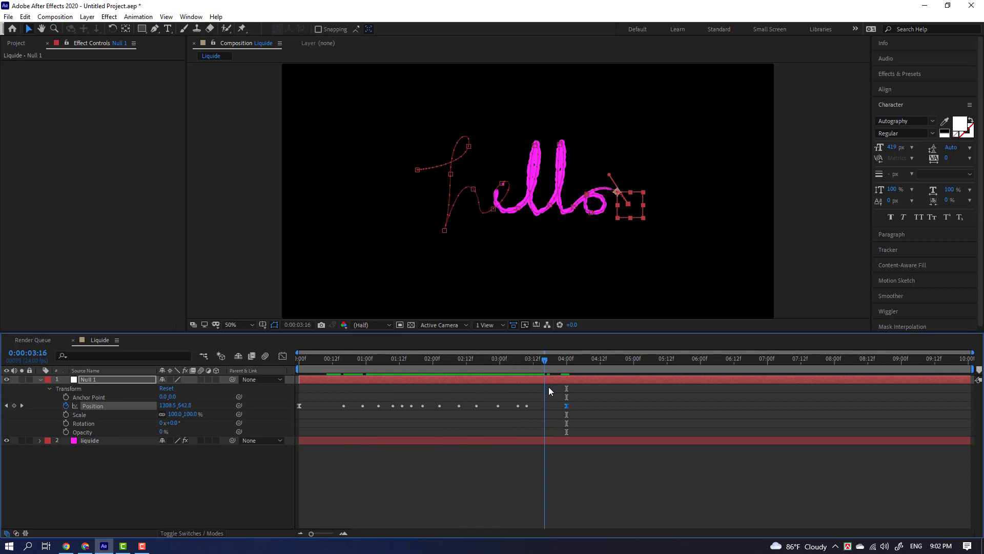
{"action": "key", "text": "space"}
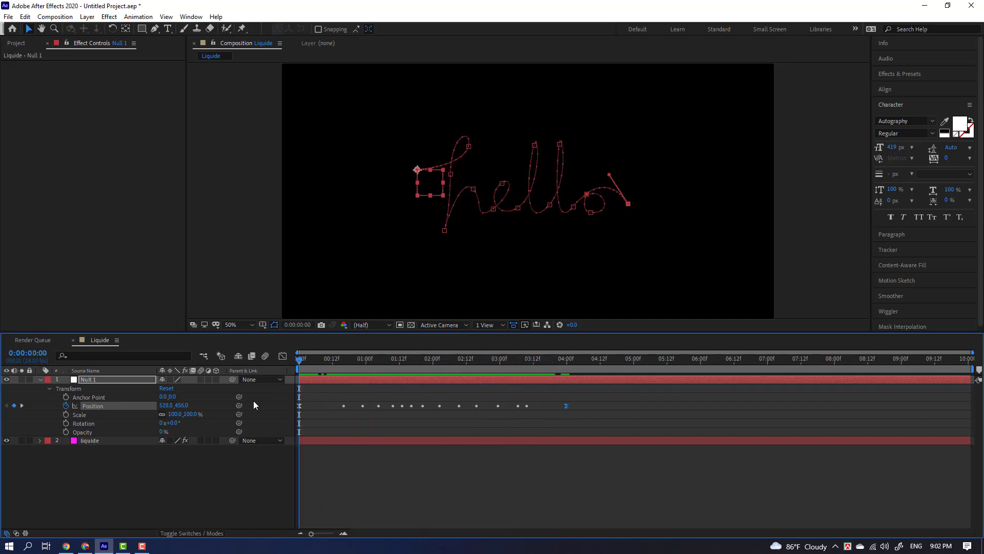
{"action": "key", "text": "space"}
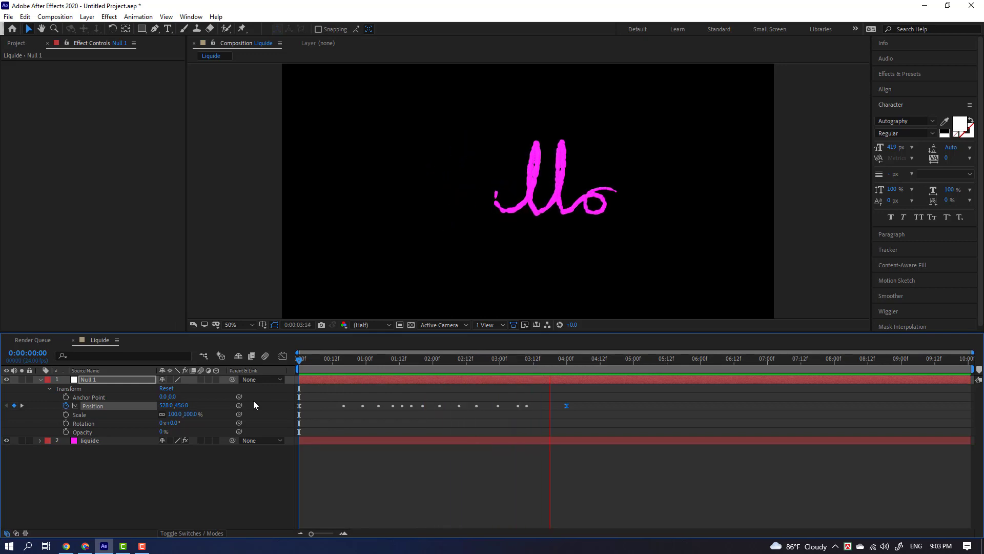
{"action": "key", "text": "space"}
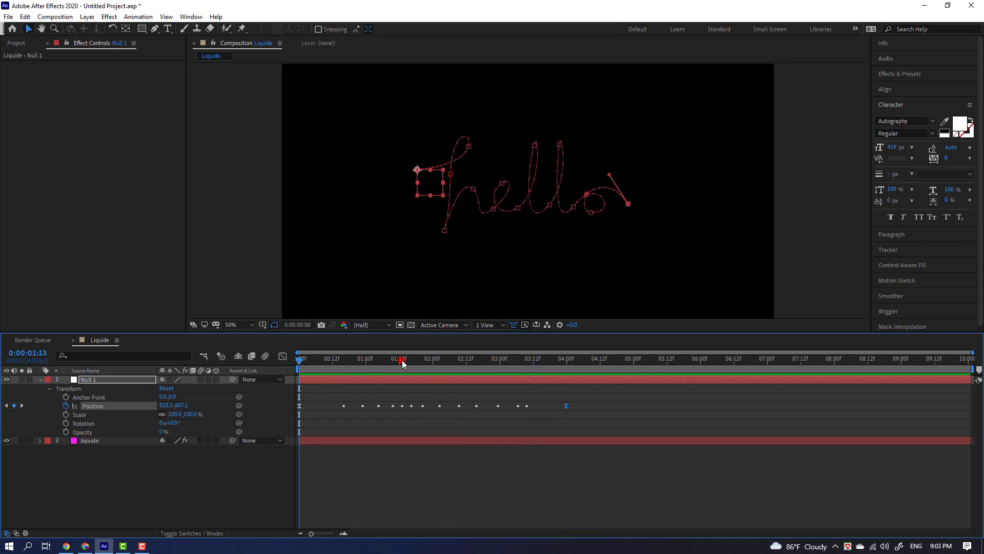
Scrub through the write-on to 5:00 and place the last Position keyframe at 05:00
{"action": "left_click_drag", "start_coordinate": [402, 363], "coordinate": [525, 380]}
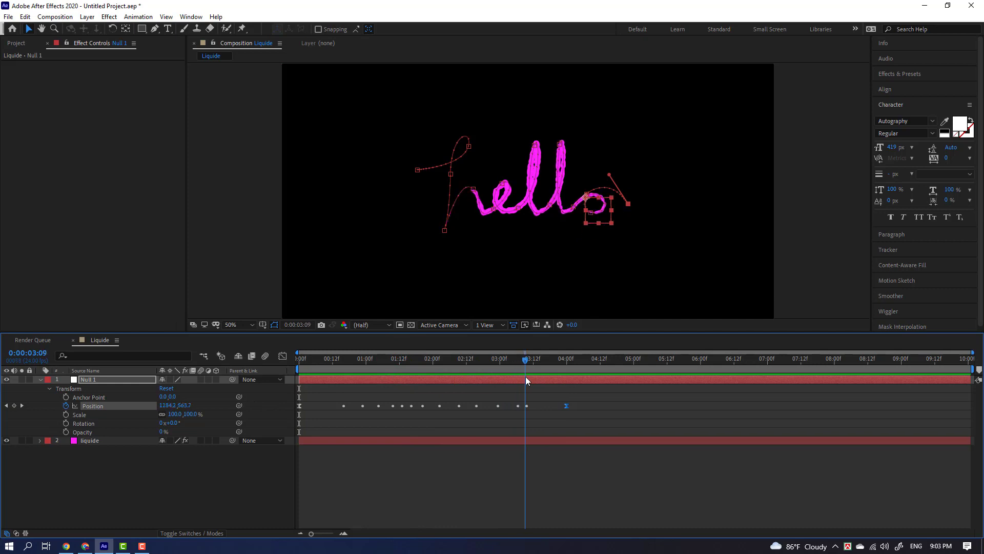
{"action": "left_click_drag", "start_coordinate": [526, 379], "coordinate": [550, 380]}
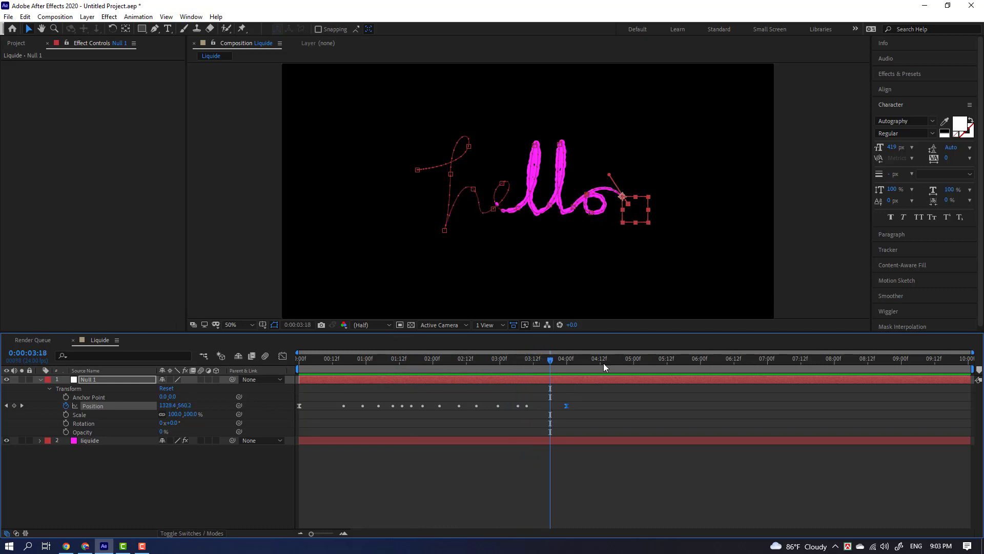
{"action": "left_click_drag", "start_coordinate": [604, 364], "coordinate": [634, 367]}
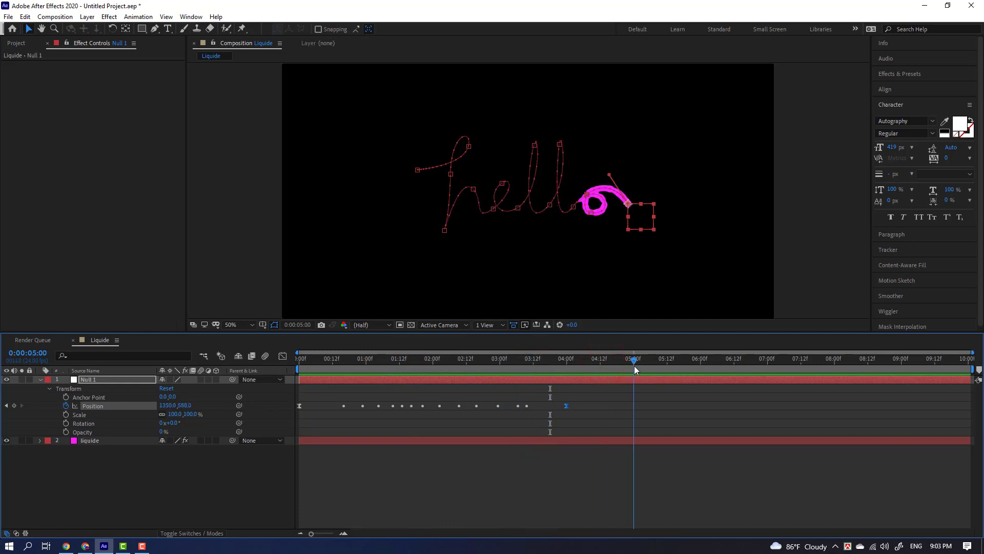
{"action": "left_click_drag", "start_coordinate": [567, 407], "coordinate": [634, 405]}
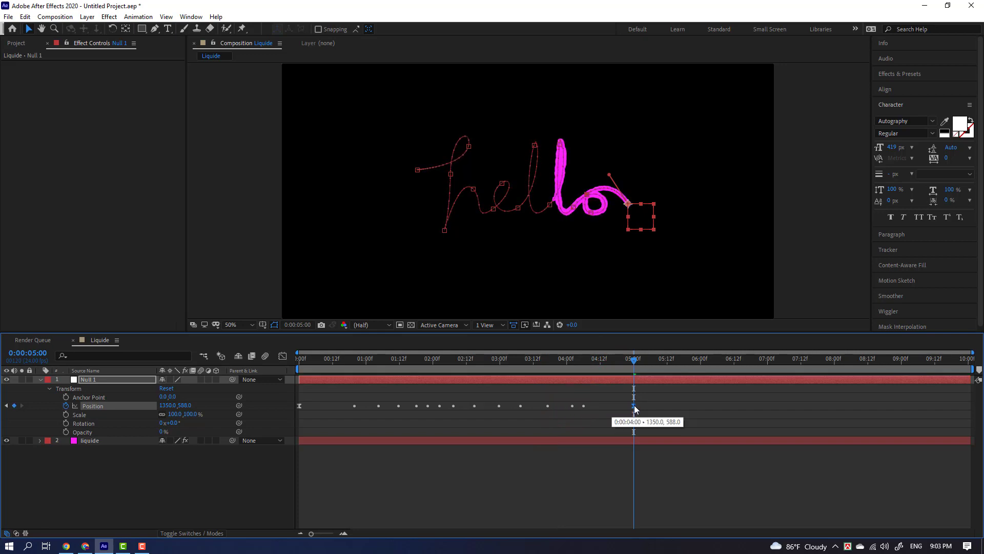
{"action": "left_click_drag", "start_coordinate": [633, 358], "coordinate": [276, 402]}
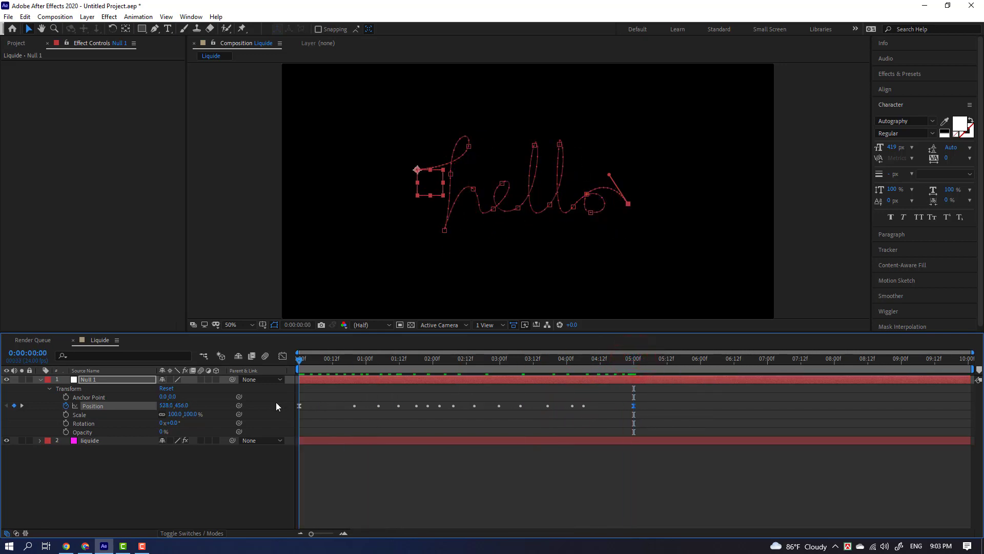
{"action": "key", "text": "space"}
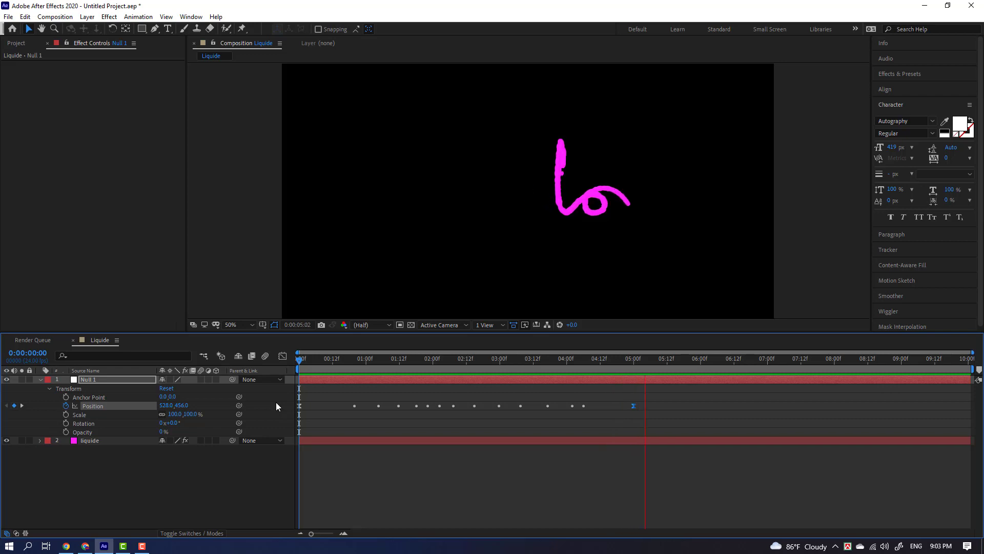
{"action": "key", "text": "space"}
{"action": "key", "text": "space"}
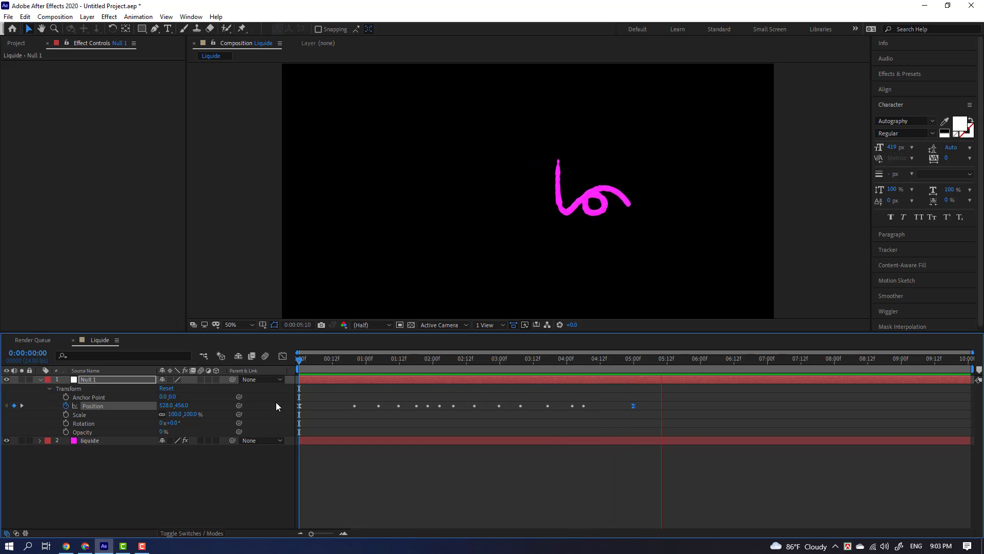
{"action": "key", "text": "space"}
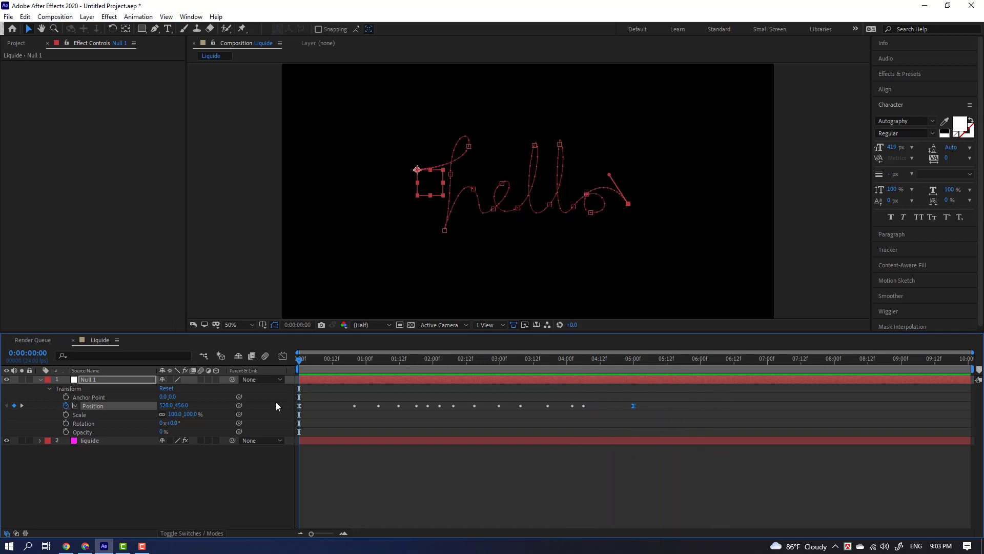
{"action": "left_click_drag", "start_coordinate": [608, 362], "coordinate": [444, 362]}
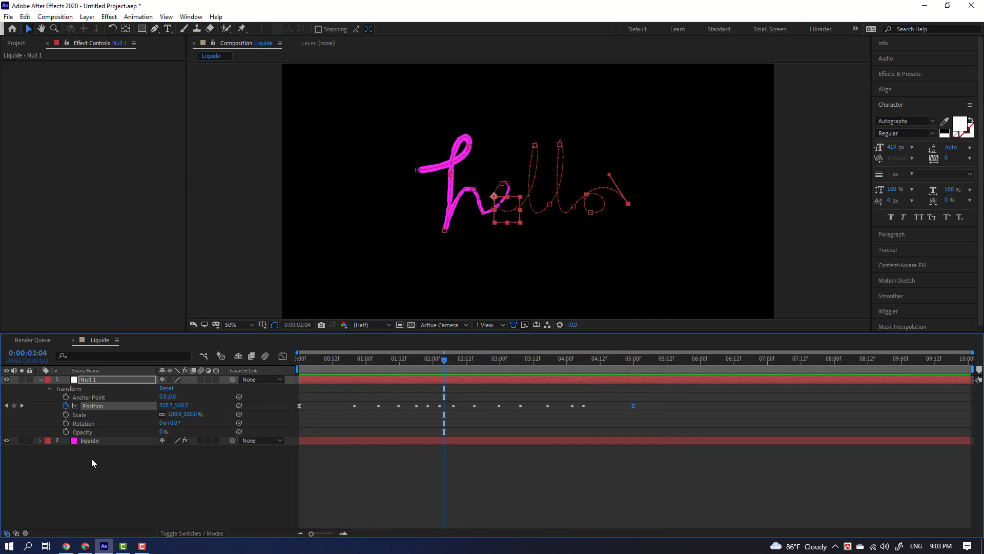
On the liquide layer, keyframe Birth Rate at 5:12 and set it to 0 two frames later
{"action": "left_click", "coordinate": [97, 442]}
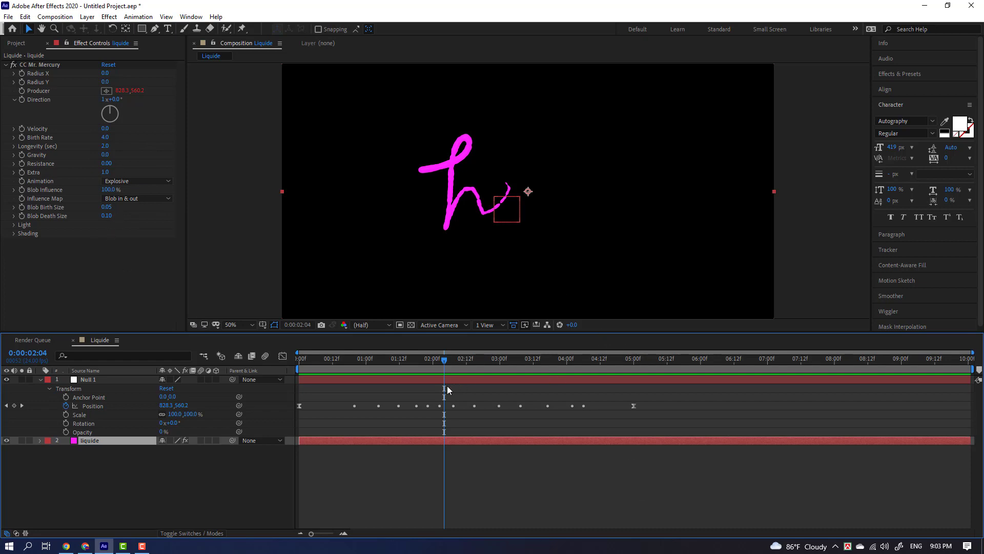
{"action": "left_click_drag", "start_coordinate": [443, 364], "coordinate": [702, 403]}
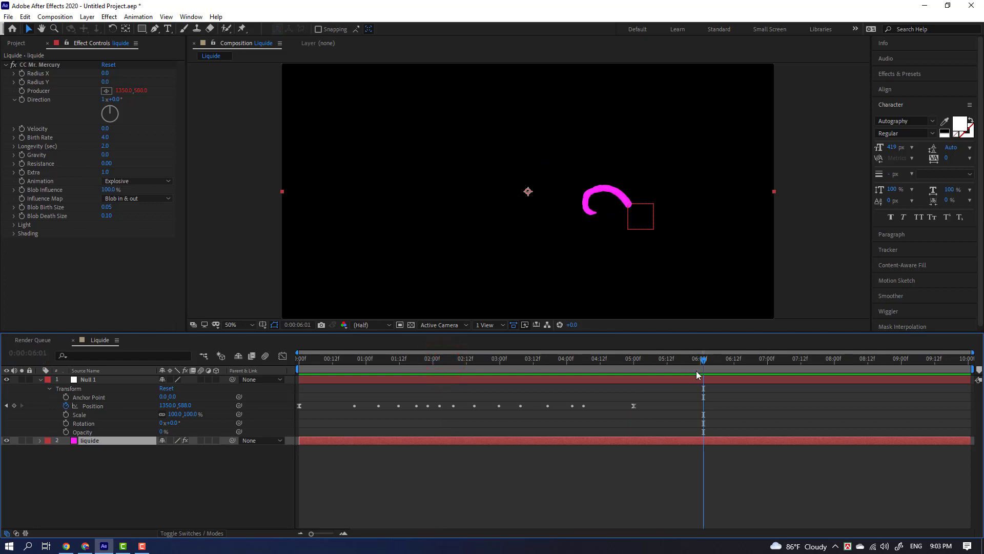
{"action": "mouse_move", "coordinate": [707, 366]}
{"action": "left_mouse_down"}
{"action": "mouse_move", "coordinate": [795, 361]}
{"action": "mouse_move", "coordinate": [666, 371]}
{"action": "left_mouse_up"}
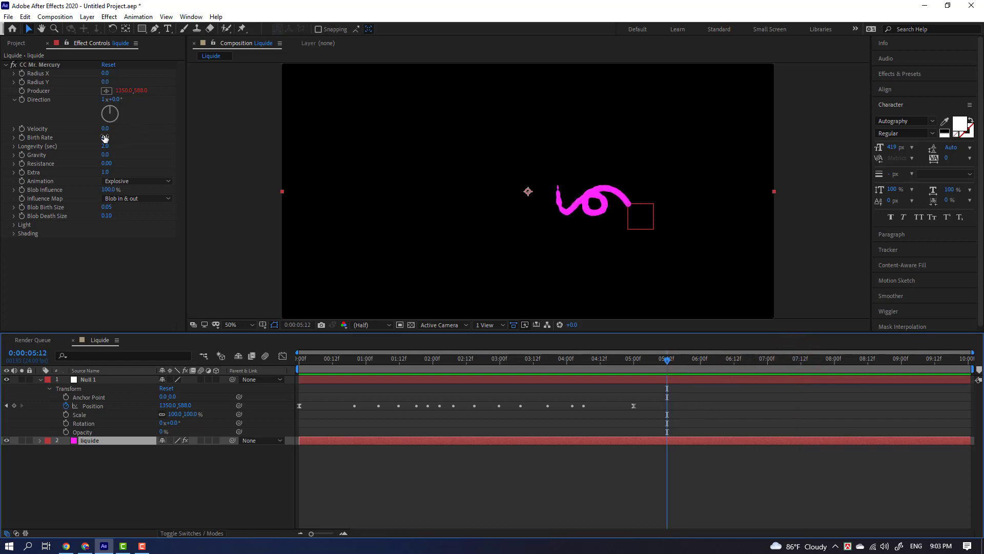
{"action": "left_click", "coordinate": [22, 137]}
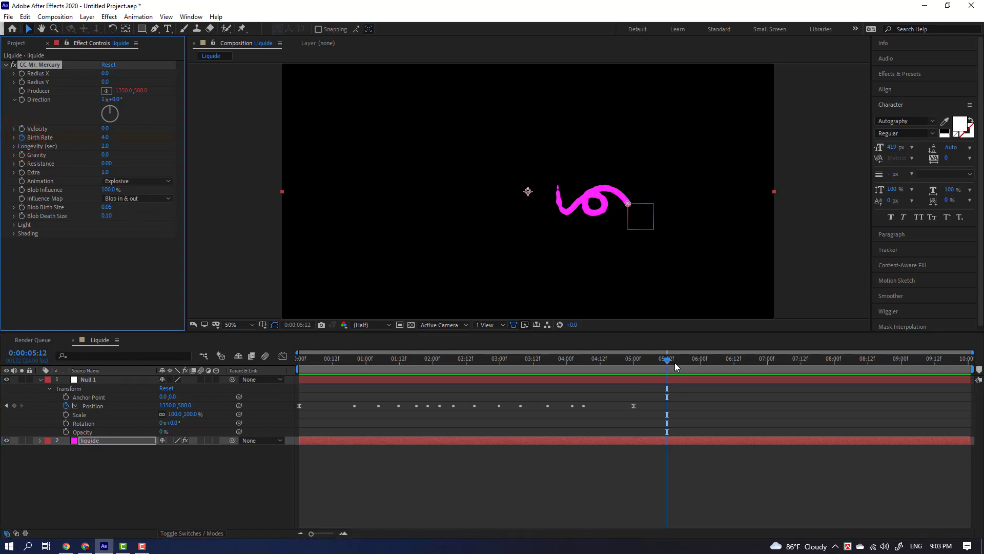
{"action": "left_click_drag", "start_coordinate": [669, 360], "coordinate": [676, 360]}
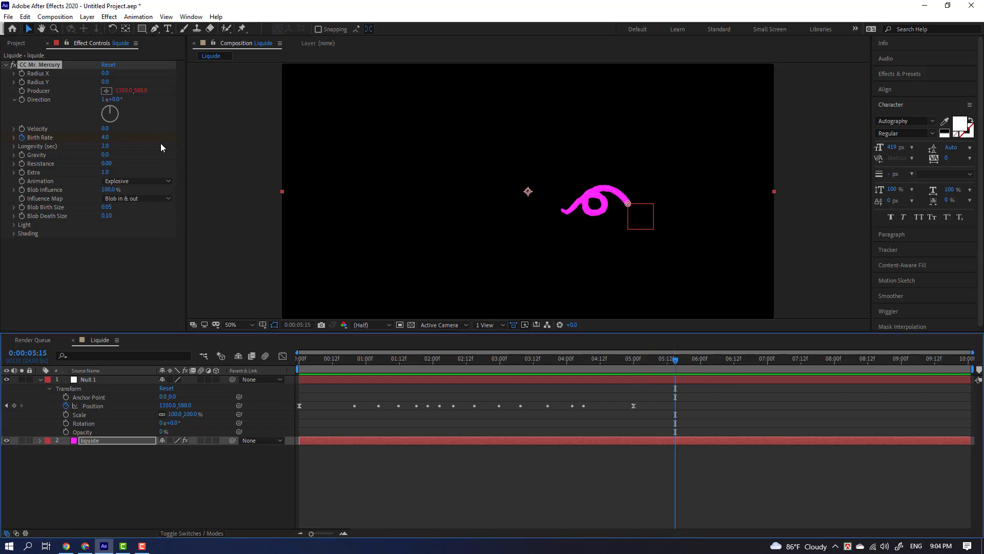
{"action": "left_click", "coordinate": [109, 137]}
{"action": "type", "text": "0"}
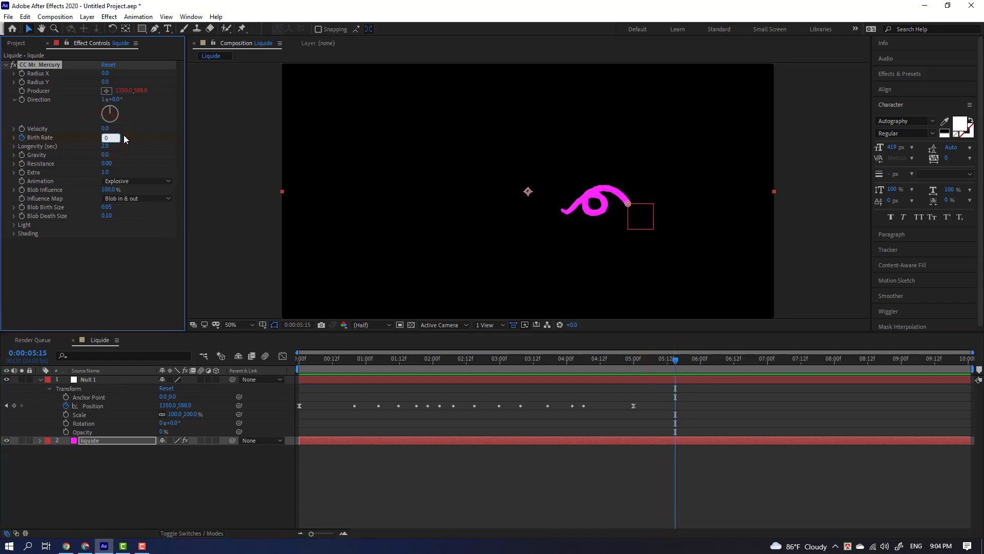
{"action": "key", "text": "Return"}
Select Null 1 and scrub later to review where the stroke ends
{"action": "left_click", "coordinate": [736, 384]}
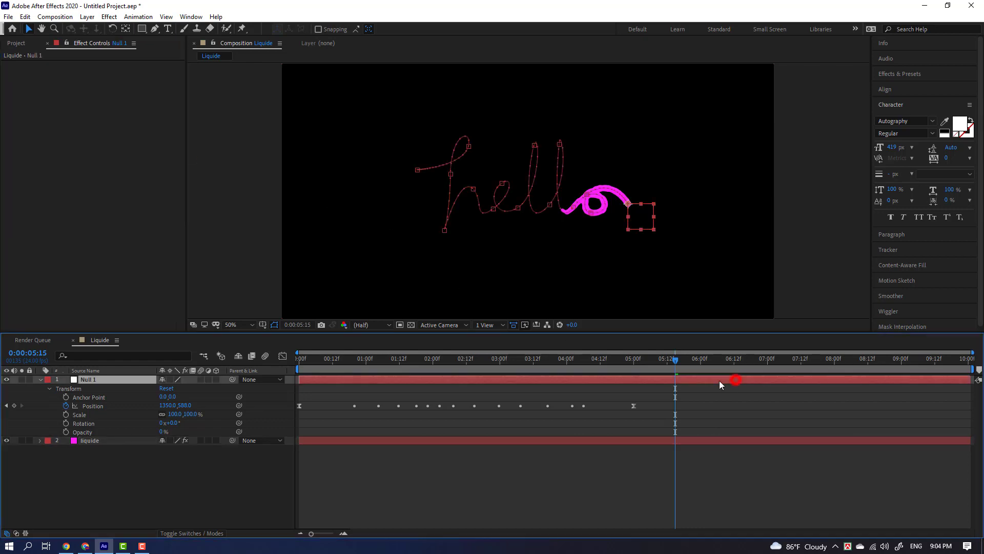
{"action": "mouse_move", "coordinate": [677, 361]}
{"action": "left_mouse_down"}
{"action": "mouse_move", "coordinate": [848, 365]}
{"action": "mouse_move", "coordinate": [627, 376]}
{"action": "mouse_move", "coordinate": [713, 392]}
{"action": "left_mouse_up"}
{"action": "left_click", "coordinate": [192, 497]}
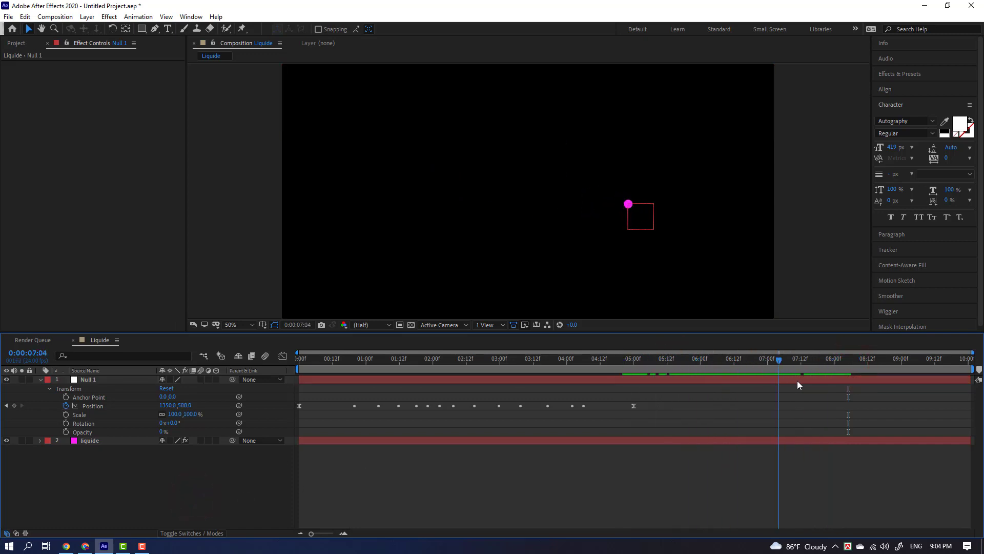
{"action": "left_click", "coordinate": [701, 380]}
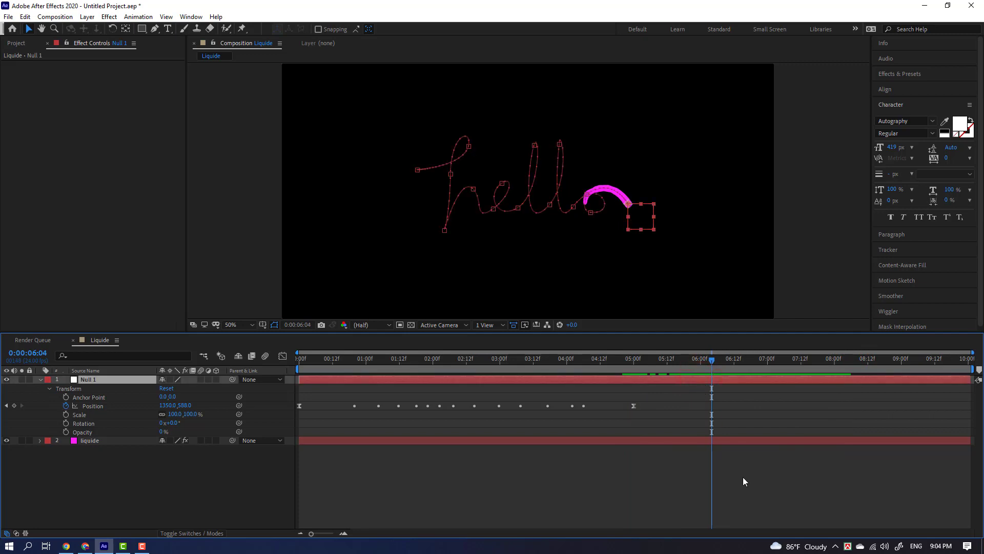
Shift liquide's two Birth Rate keyframes earlier to about 5:06 and preview the result
{"action": "left_click", "coordinate": [725, 440]}
{"action": "key", "text": "u"}
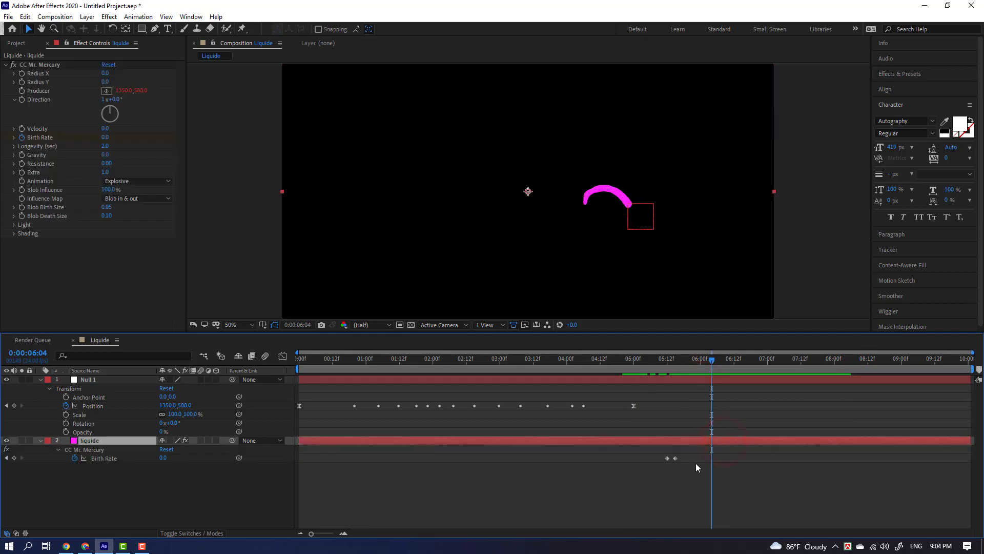
{"action": "left_click_drag", "start_coordinate": [687, 364], "coordinate": [669, 362]}
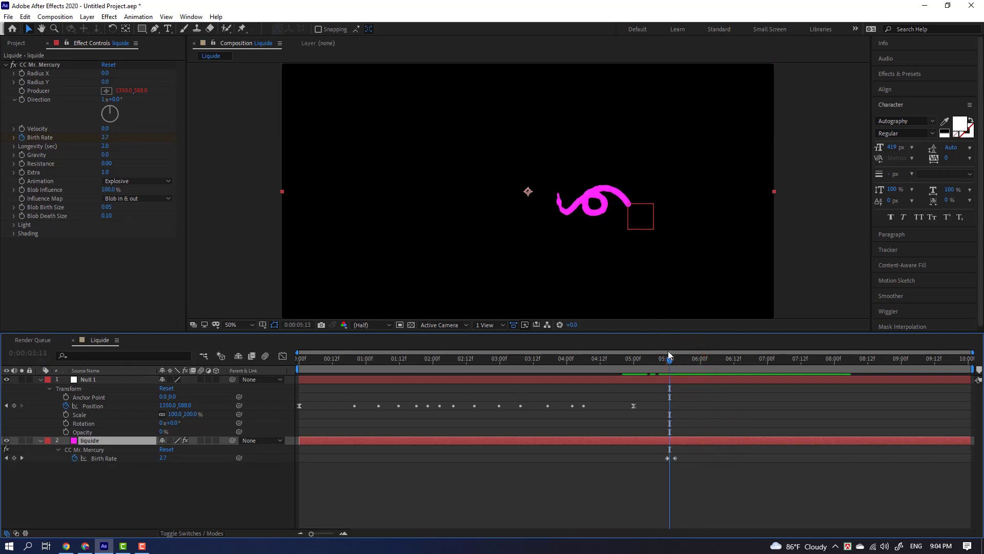
{"action": "mouse_move", "coordinate": [668, 354]}
{"action": "left_mouse_down"}
{"action": "mouse_move", "coordinate": [711, 378]}
{"action": "mouse_move", "coordinate": [639, 401]}
{"action": "mouse_move", "coordinate": [648, 401]}
{"action": "left_mouse_up"}
{"action": "mouse_move", "coordinate": [677, 451]}
{"action": "left_mouse_down"}
{"action": "mouse_move", "coordinate": [665, 463]}
{"action": "mouse_move", "coordinate": [643, 458]}
{"action": "left_mouse_up"}
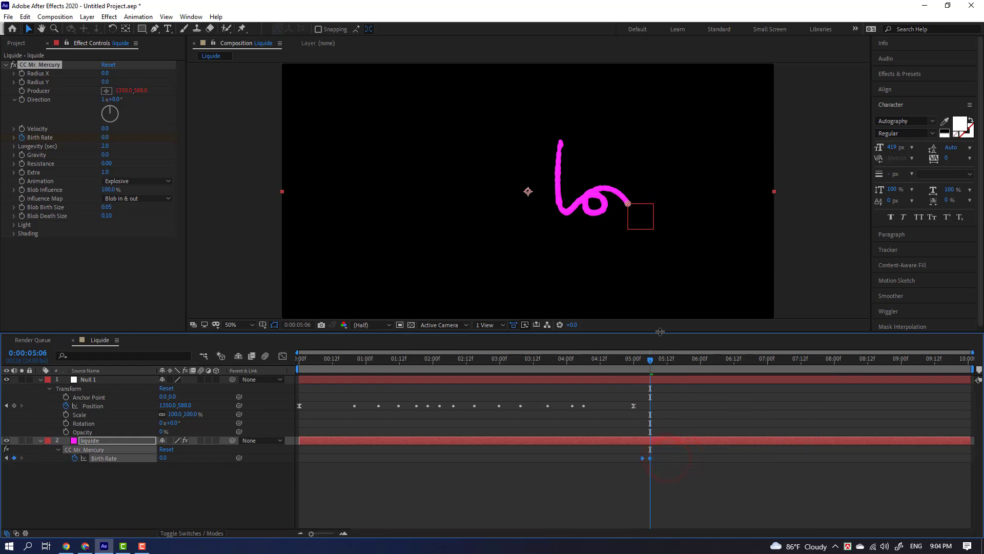
{"action": "mouse_move", "coordinate": [651, 362]}
{"action": "left_mouse_down"}
{"action": "mouse_move", "coordinate": [782, 382]}
{"action": "mouse_move", "coordinate": [633, 420]}
{"action": "left_mouse_up"}
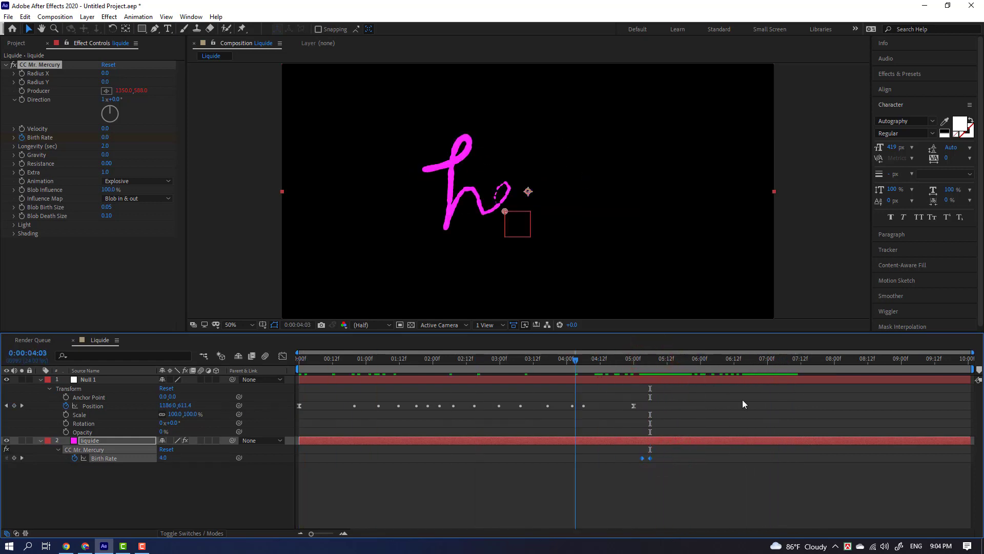
{"action": "key", "text": "space"}
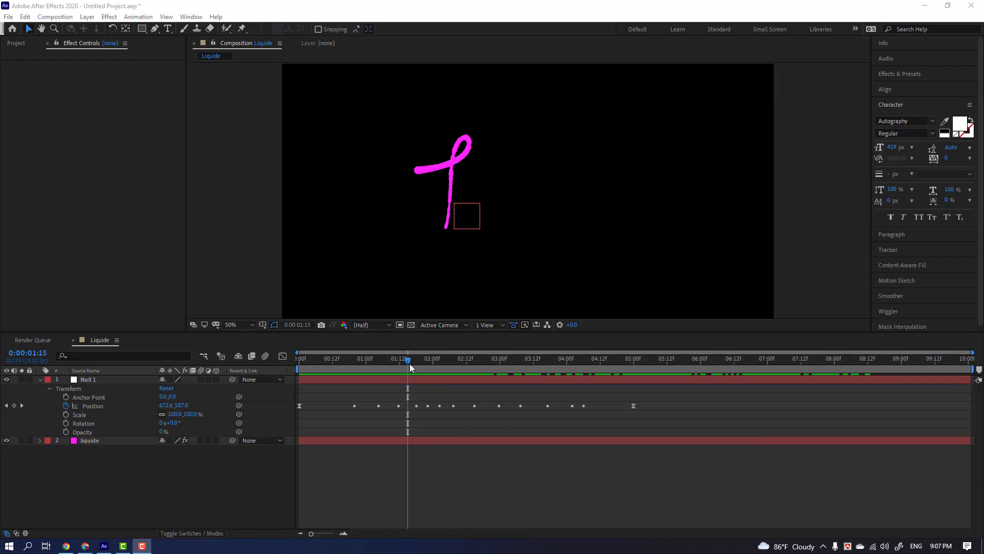
Set the liquide layer's CC Mr. Mercury Longevity to 3 seconds
{"action": "left_click_drag", "start_coordinate": [410, 364], "coordinate": [497, 379]}
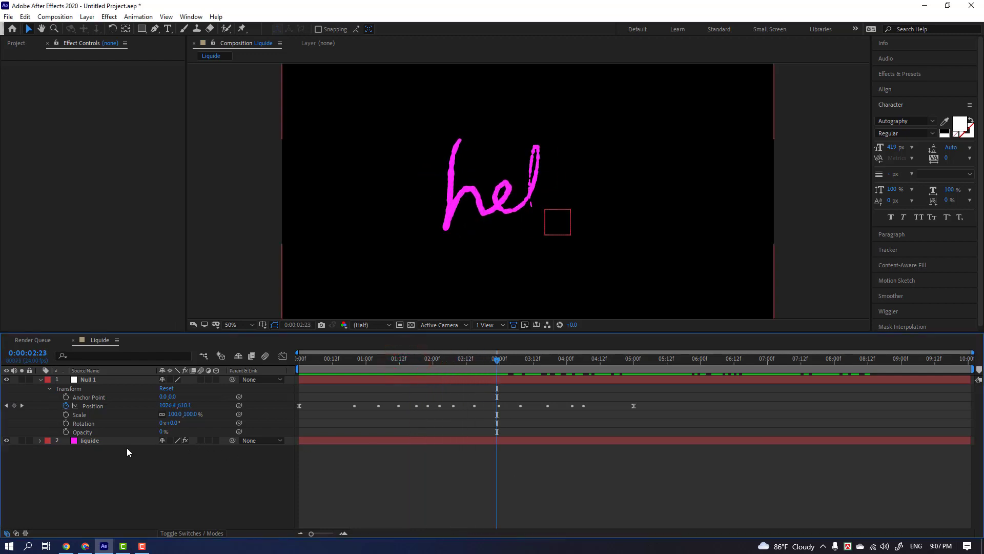
{"action": "left_click", "coordinate": [93, 442]}
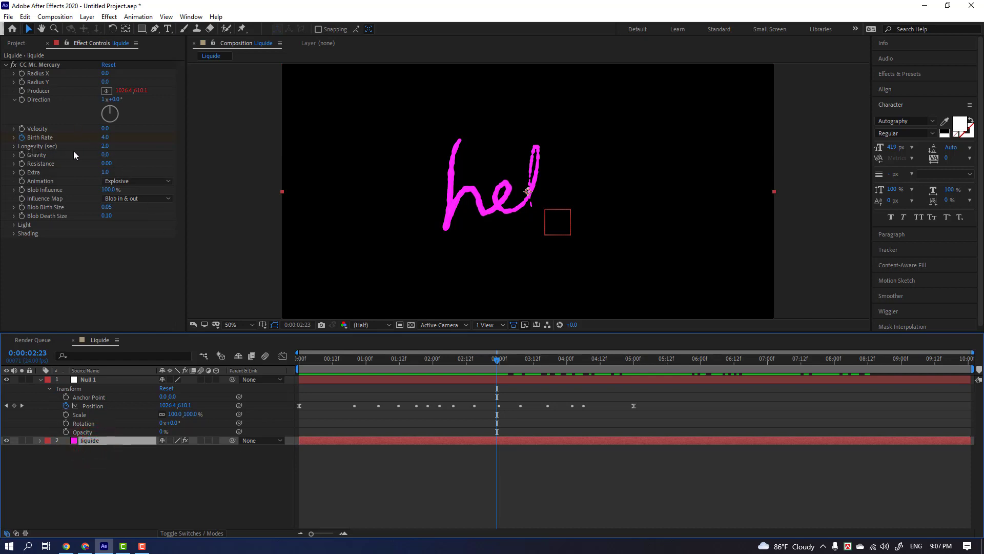
{"action": "left_click", "coordinate": [105, 146]}
{"action": "type", "text": "3"}
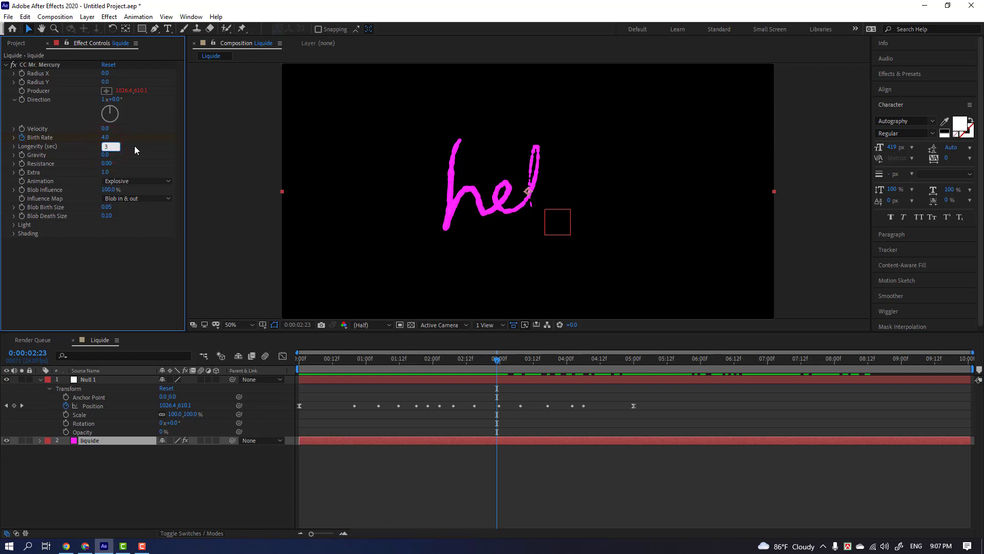
{"action": "key", "text": "Return"}
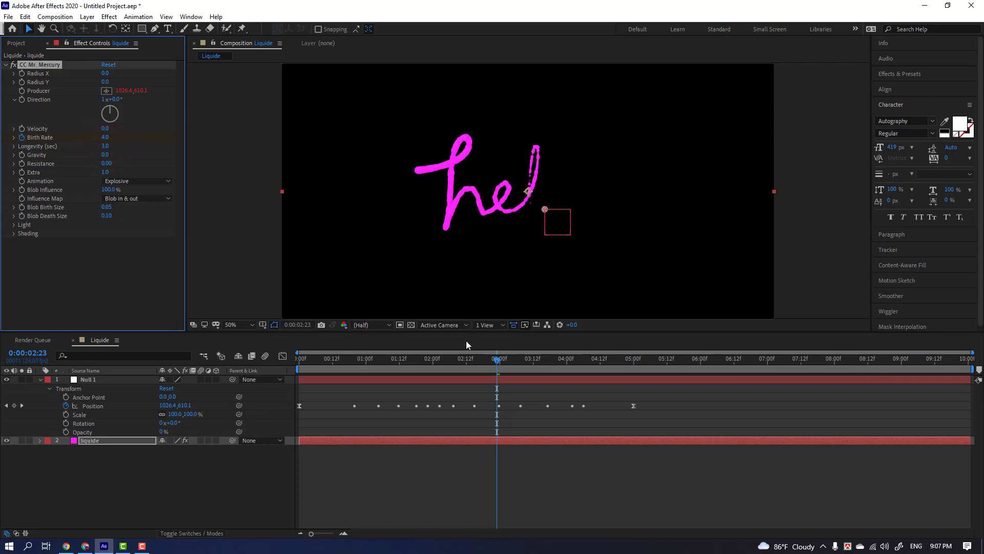
Scrub to the end and back to watch the liquid write 'hello'
{"action": "left_click_drag", "start_coordinate": [500, 362], "coordinate": [784, 398]}
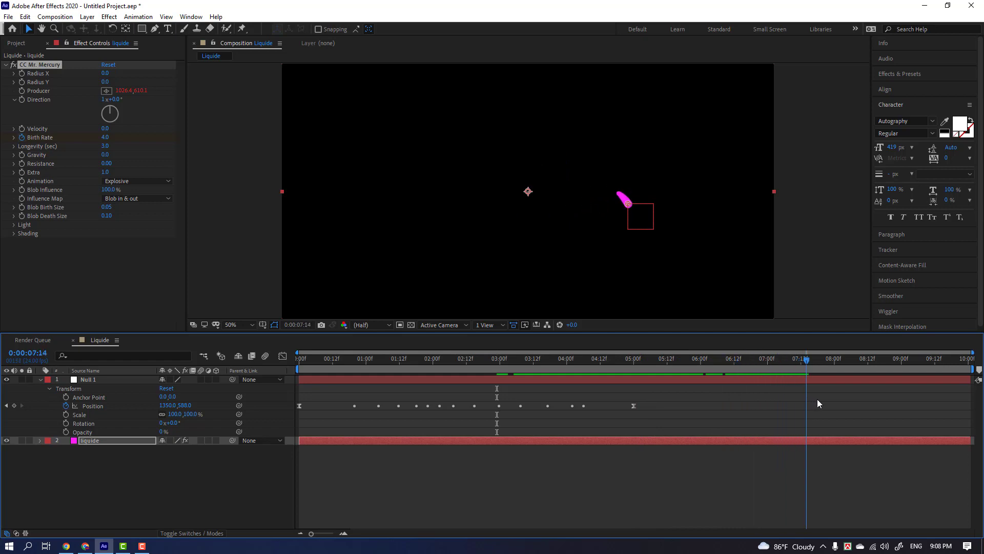
{"action": "mouse_move", "coordinate": [784, 399]}
{"action": "left_mouse_down"}
{"action": "mouse_move", "coordinate": [882, 408]}
{"action": "mouse_move", "coordinate": [968, 399]}
{"action": "left_mouse_up"}
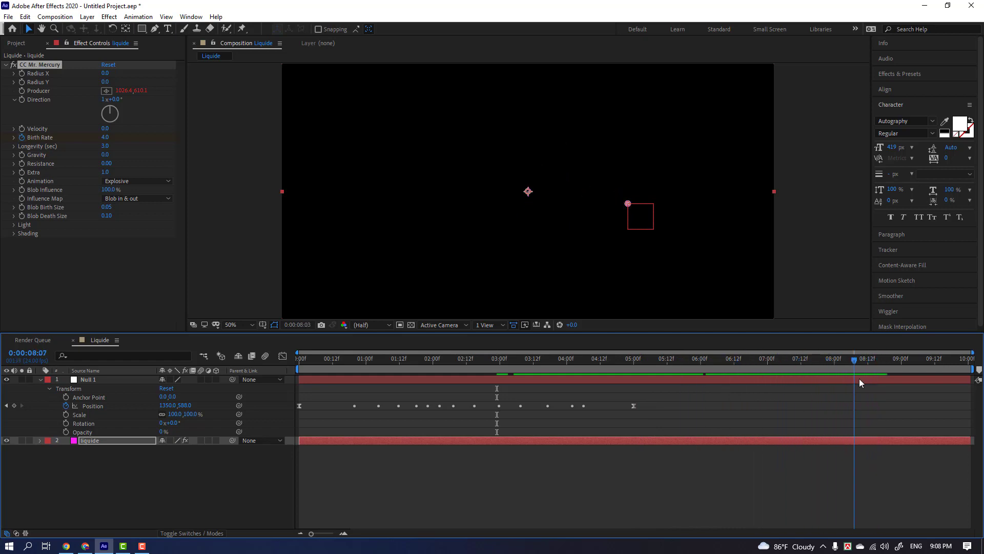
{"action": "mouse_move", "coordinate": [876, 402]}
{"action": "left_mouse_down"}
{"action": "mouse_move", "coordinate": [420, 435]}
{"action": "mouse_move", "coordinate": [612, 439]}
{"action": "mouse_move", "coordinate": [493, 426]}
{"action": "left_mouse_up"}
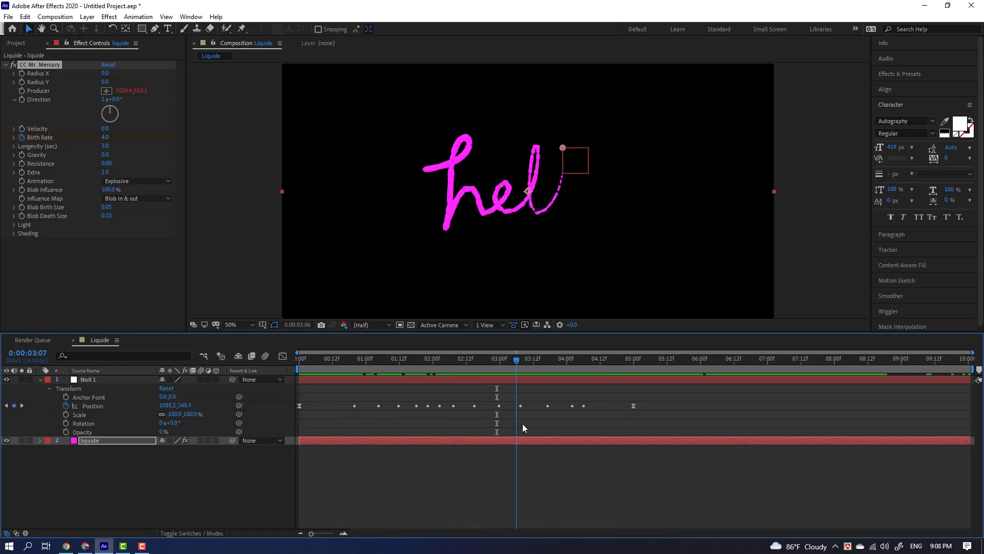
{"action": "mouse_move", "coordinate": [492, 426]}
{"action": "left_mouse_down"}
{"action": "mouse_move", "coordinate": [615, 429]}
{"action": "mouse_move", "coordinate": [494, 445]}
{"action": "mouse_move", "coordinate": [535, 439]}
{"action": "mouse_move", "coordinate": [405, 441]}
{"action": "mouse_move", "coordinate": [454, 430]}
{"action": "left_mouse_up"}
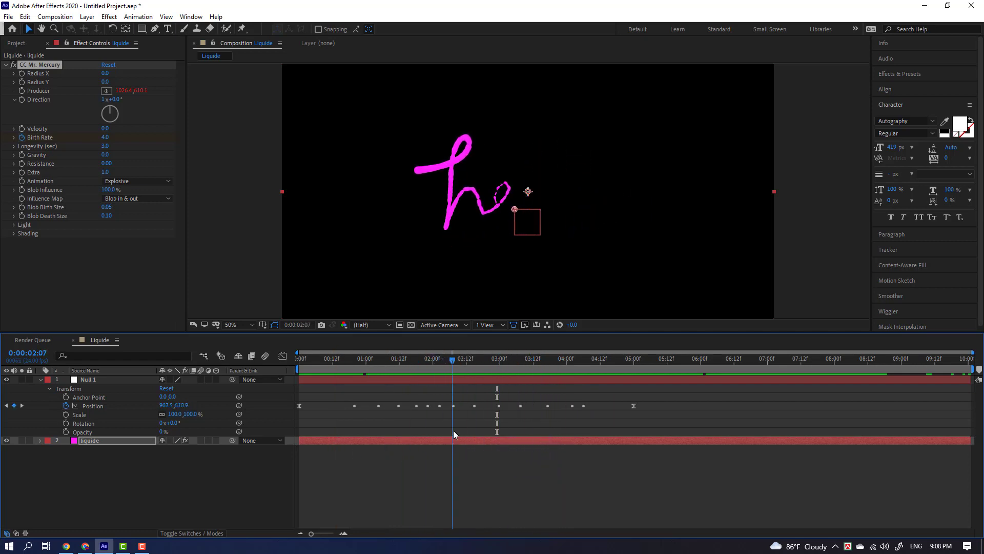
Duplicate the liquide layer with Ctrl+D and select the copy
{"action": "left_click", "coordinate": [141, 475]}
{"action": "left_click", "coordinate": [91, 441]}
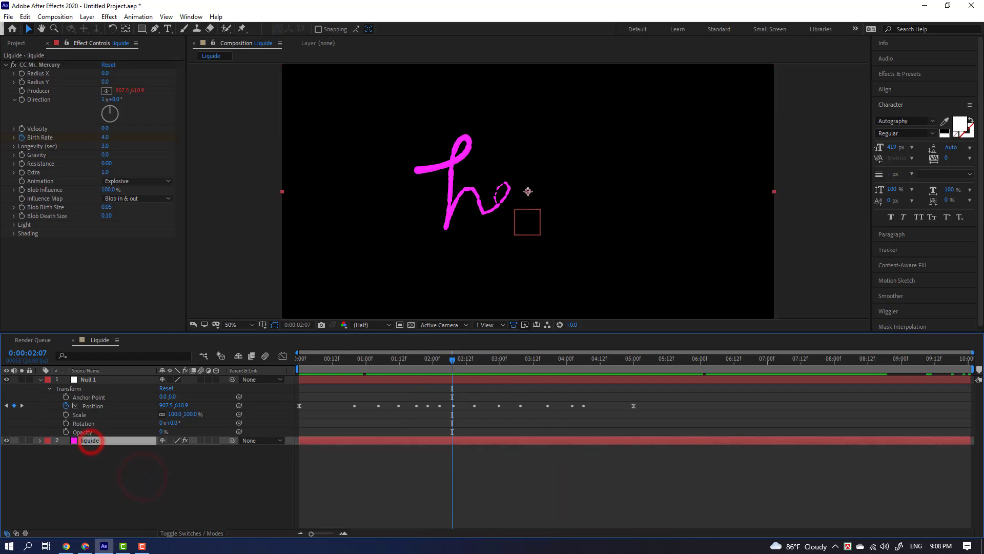
{"action": "key", "text": "ctrl+d"}
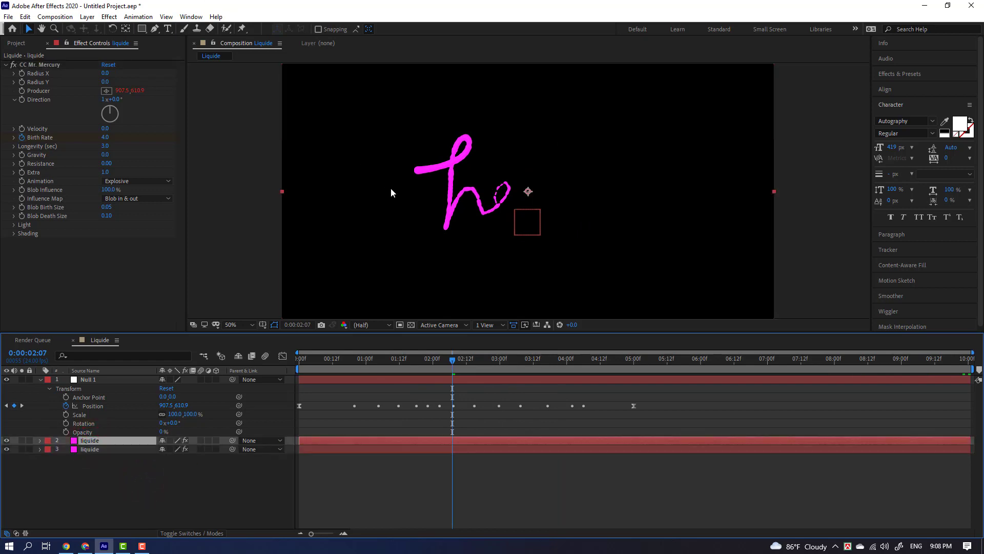
{"action": "left_click", "coordinate": [112, 449]}
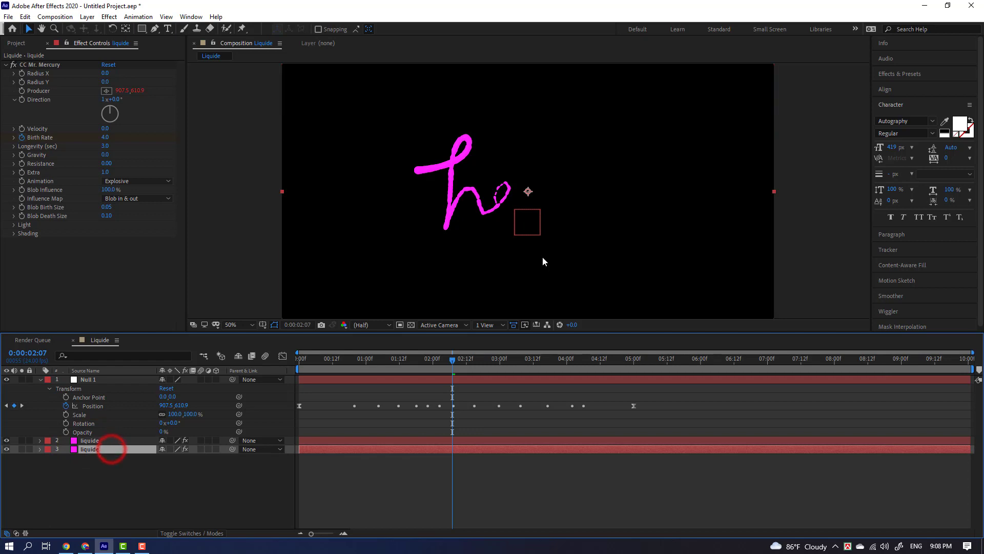
Turn the copy into a new white solid named 'liquide 3' through Solid Settings
{"action": "left_click", "coordinate": [87, 16]}
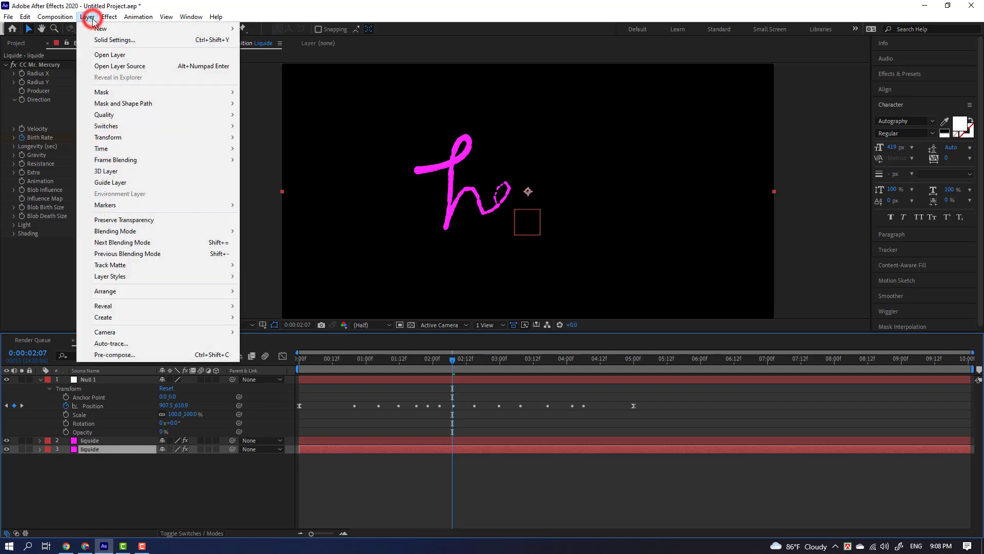
{"action": "left_click", "coordinate": [106, 41]}
{"action": "left_click", "coordinate": [758, 353]}
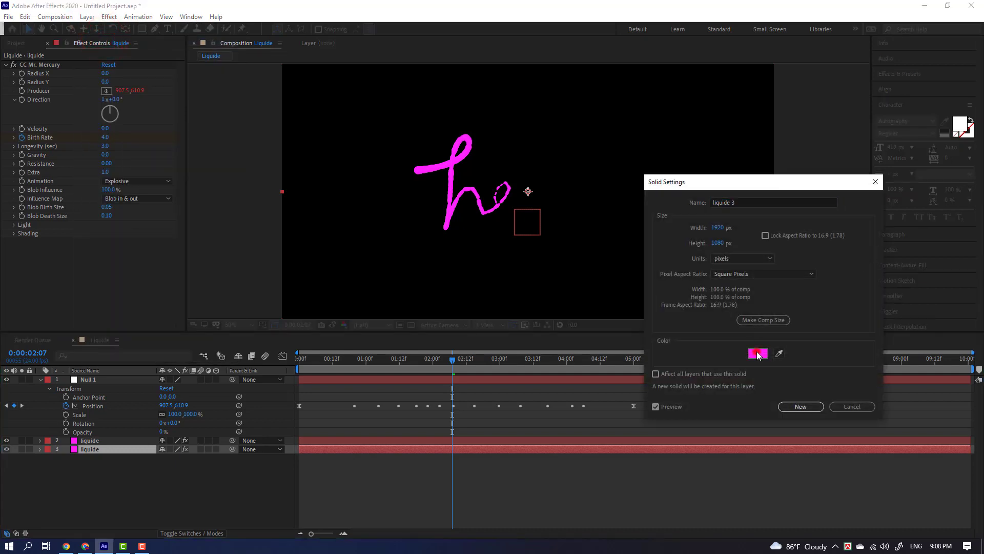
{"action": "left_click", "coordinate": [899, 328]}
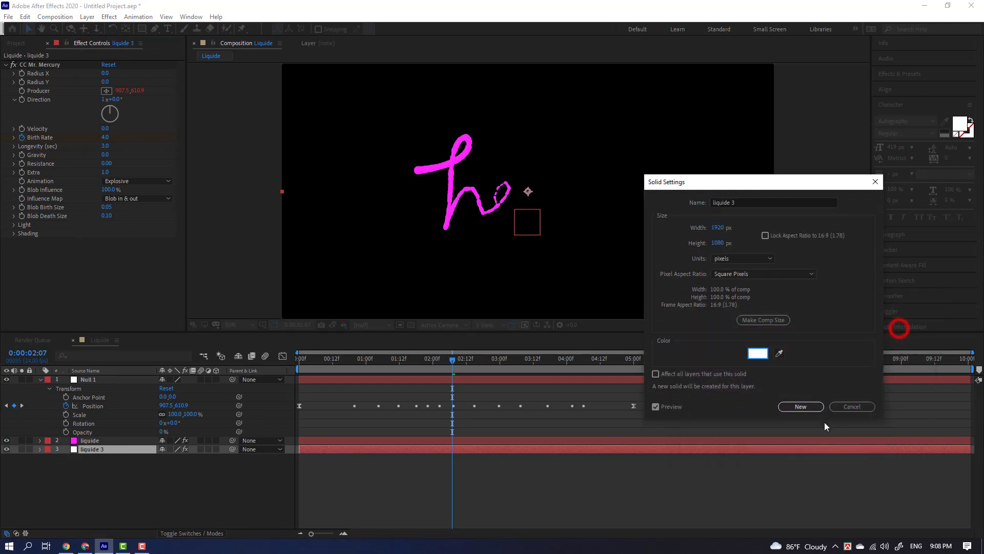
{"action": "left_click", "coordinate": [807, 406]}
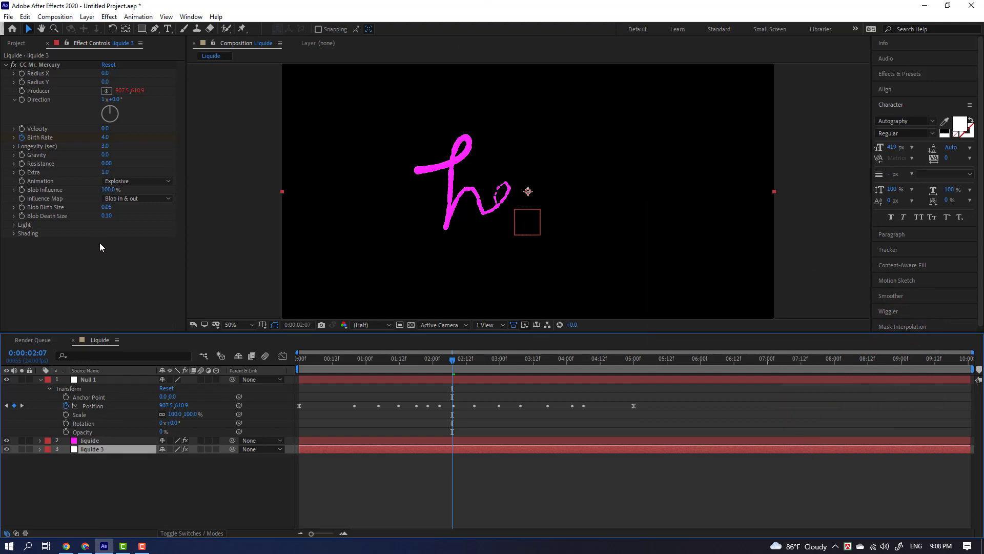
Set liquide 3's Blob Death Size to 0.15 and rewind the playhead to the start
{"action": "left_click", "coordinate": [108, 216]}
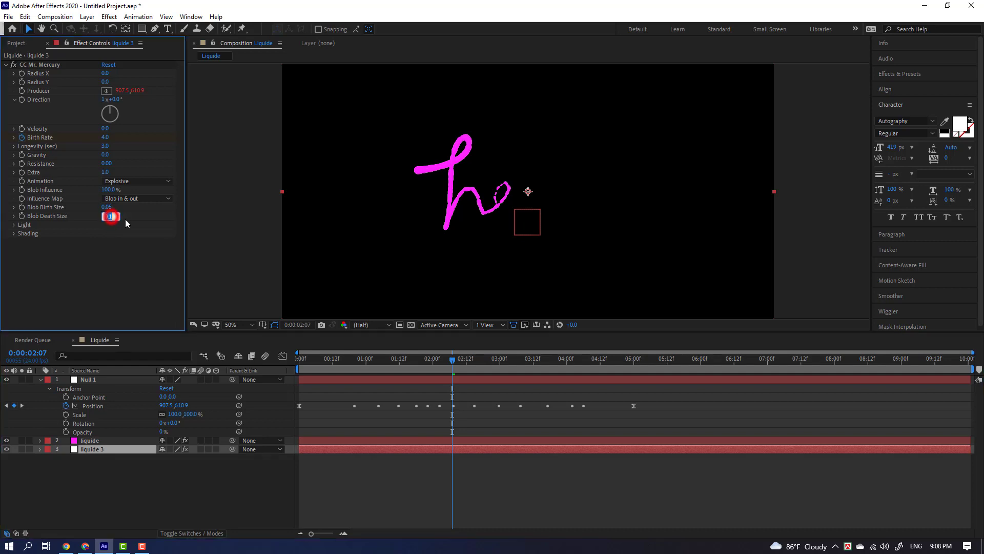
{"action": "left_click", "coordinate": [117, 216]}
{"action": "key", "text": "Return"}
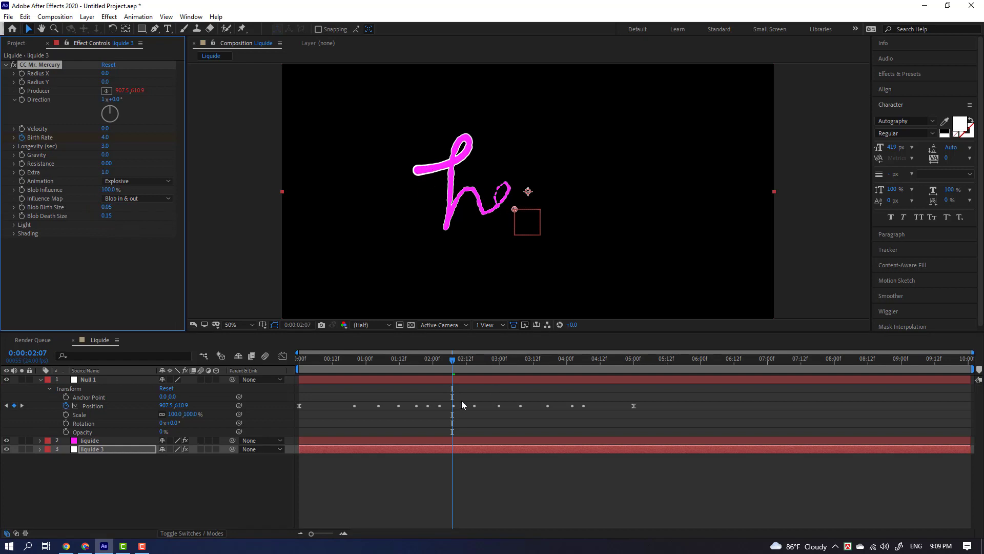
{"action": "left_click", "coordinate": [278, 484]}
{"action": "left_click_drag", "start_coordinate": [336, 360], "coordinate": [446, 372]}
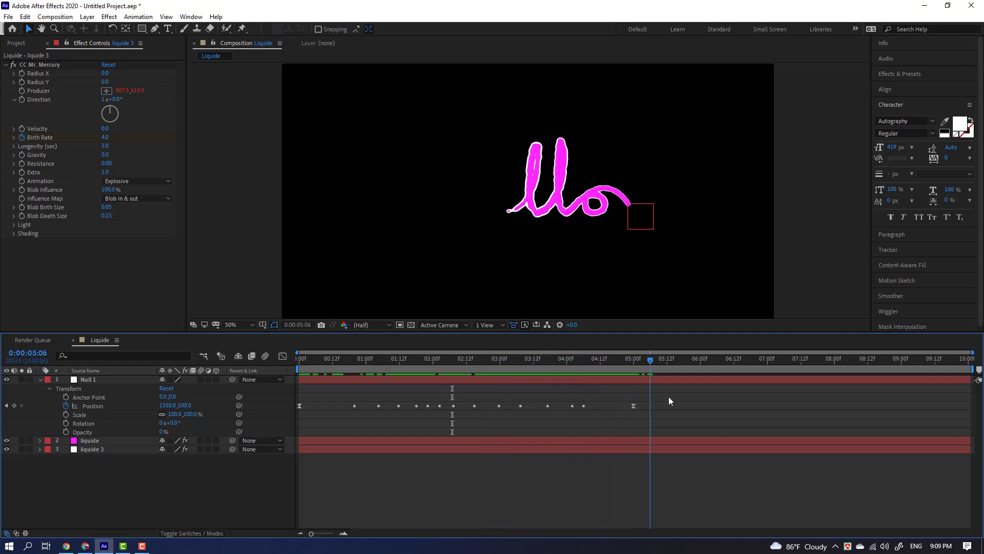
Preview the animation, then duplicate the magenta liquide layer
{"action": "key", "text": "space"}
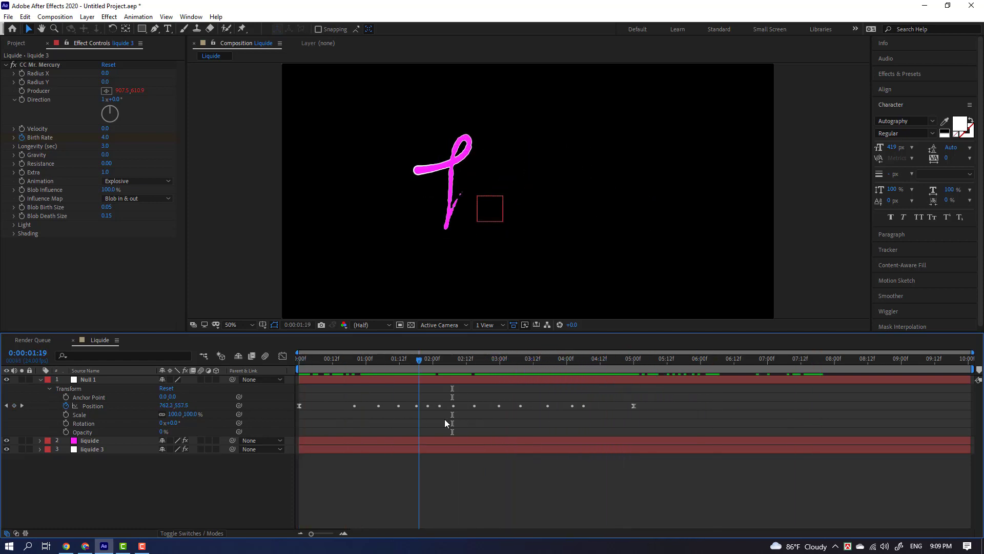
{"action": "mouse_move", "coordinate": [300, 426]}
{"action": "left_mouse_down"}
{"action": "mouse_move", "coordinate": [777, 423]}
{"action": "mouse_move", "coordinate": [386, 419]}
{"action": "left_mouse_up"}
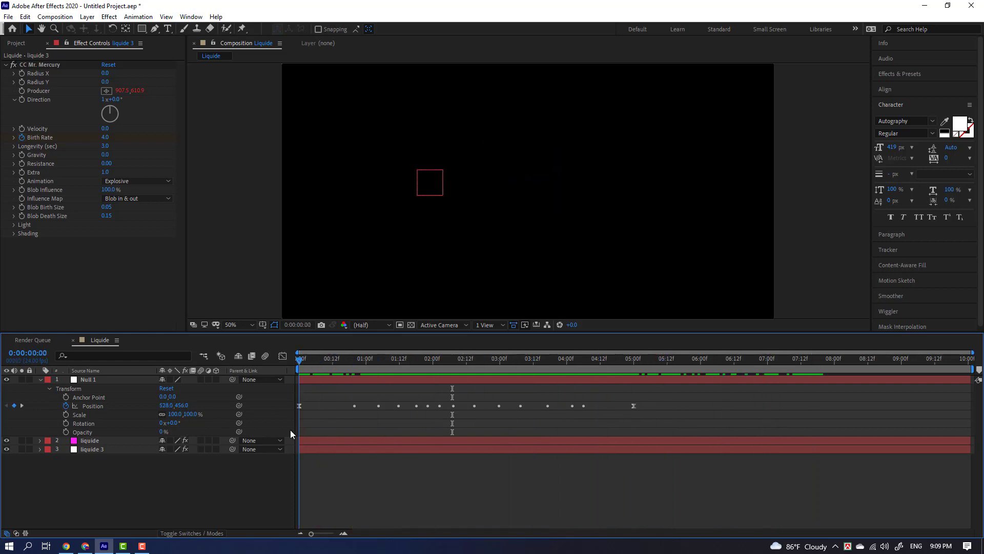
{"action": "left_click", "coordinate": [89, 440]}
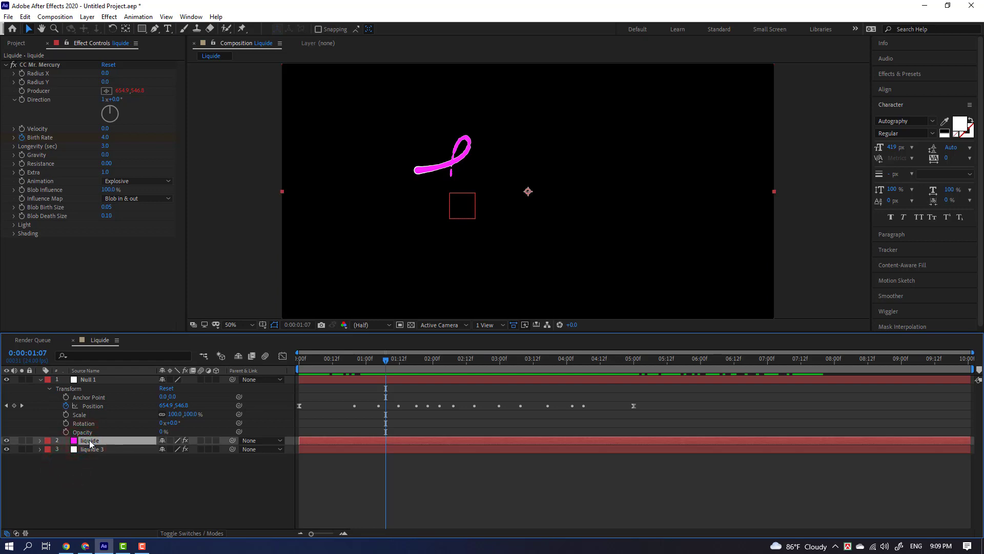
{"action": "key", "text": "ctrl+d"}
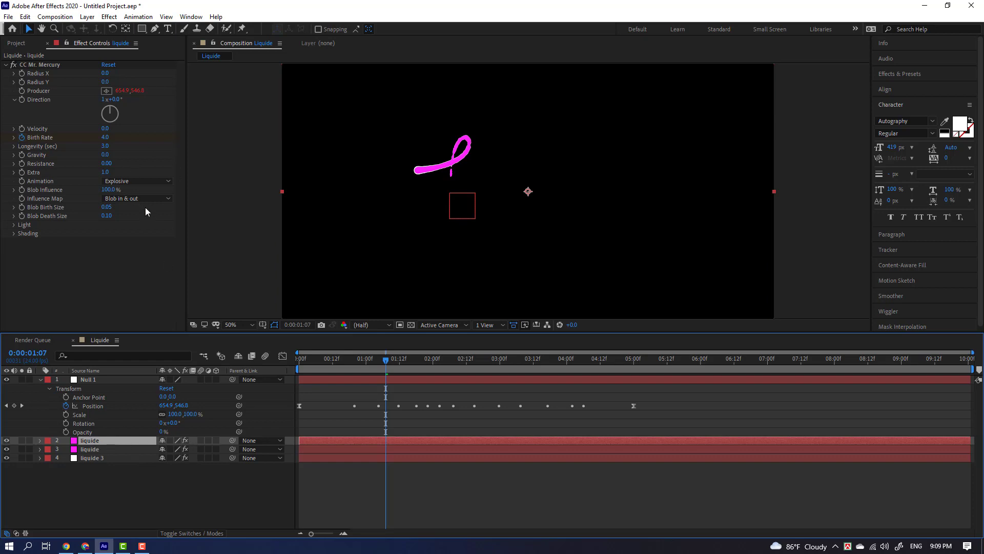
Set the new copy's Blob Birth Size to 0.03
{"action": "left_click", "coordinate": [109, 207]}
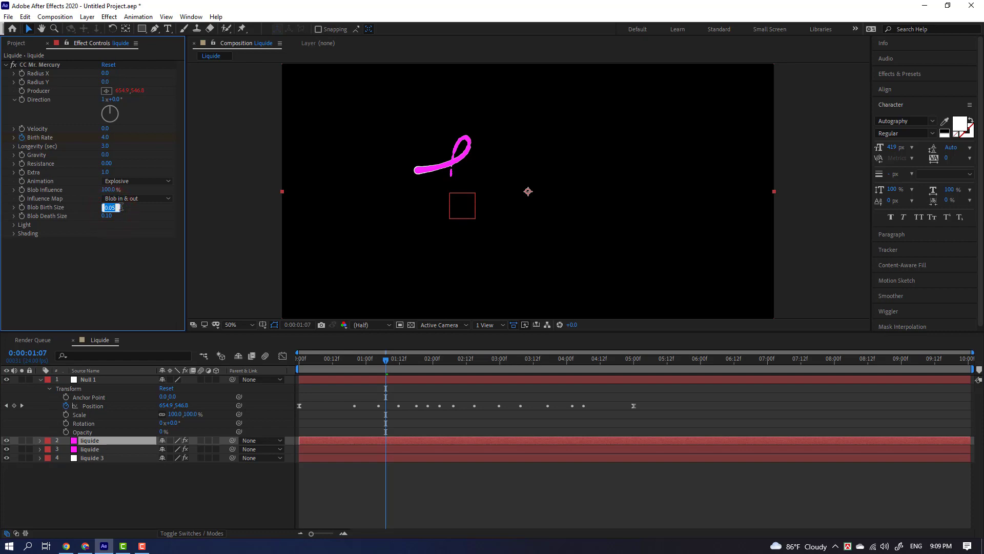
{"action": "key", "text": "BackSpace"}
{"action": "key", "text": "Return"}
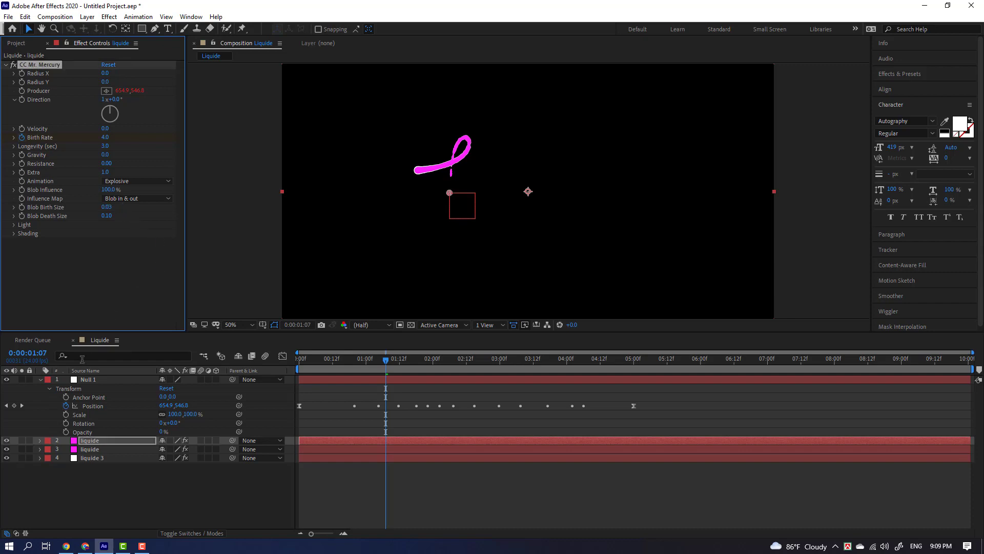
Cancel Solid Settings and its colour picker without changes, then expand Effects & Presets
{"action": "left_click", "coordinate": [90, 18]}
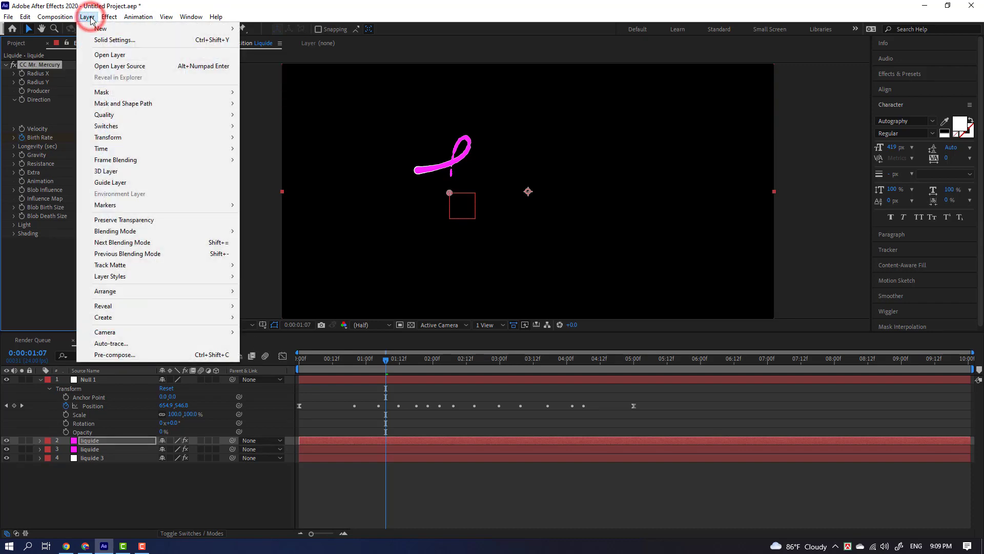
{"action": "left_click", "coordinate": [117, 40]}
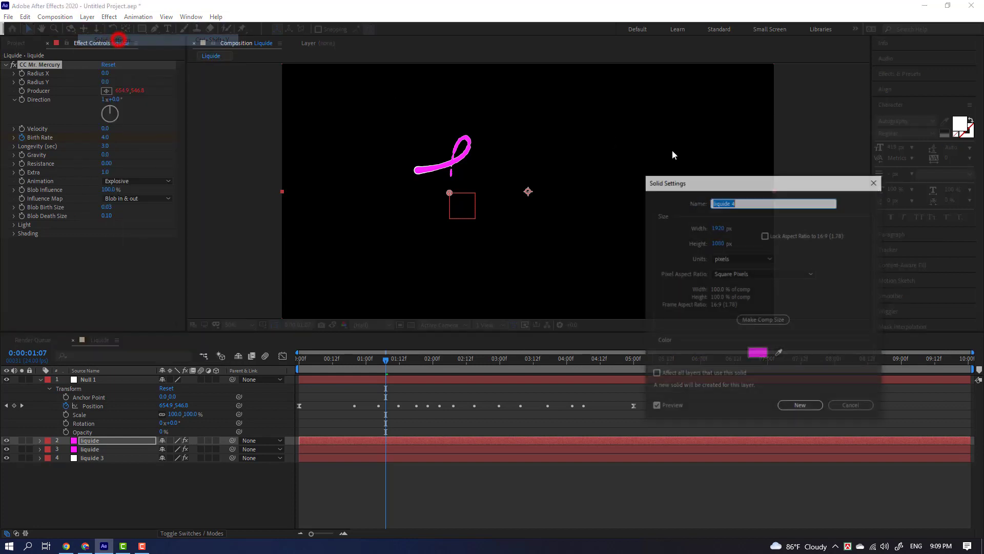
{"action": "left_click", "coordinate": [758, 352]}
{"action": "left_click", "coordinate": [896, 341]}
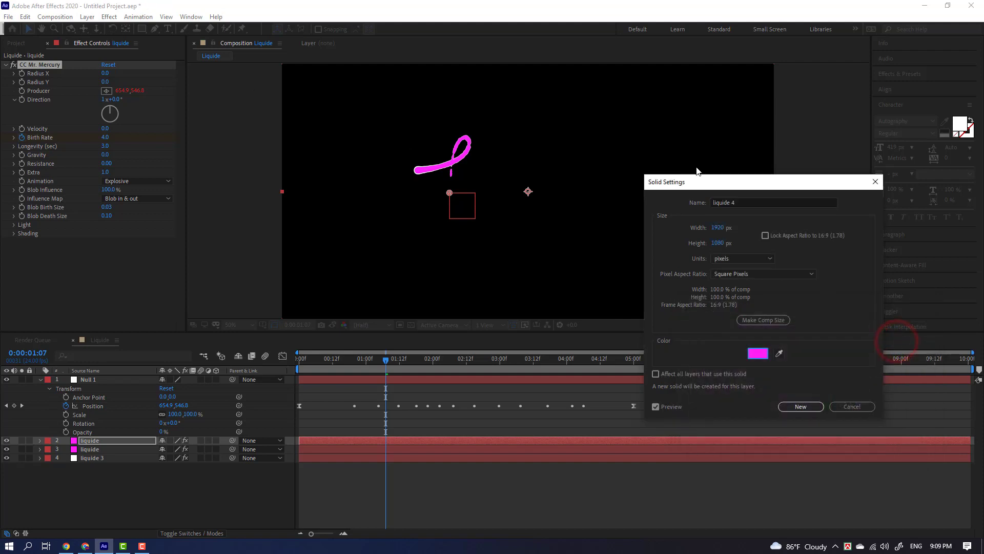
{"action": "left_click", "coordinate": [853, 405]}
{"action": "left_click", "coordinate": [852, 406]}
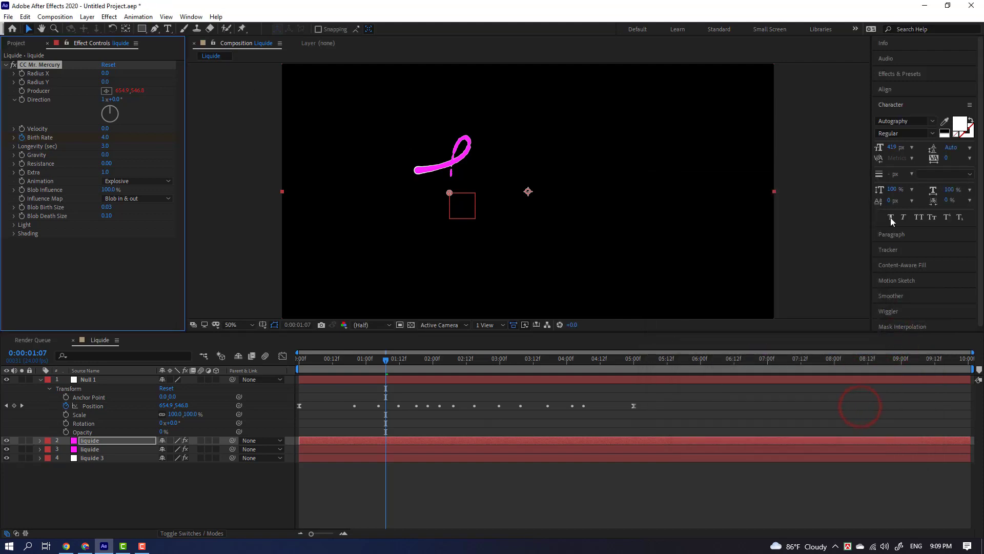
{"action": "left_click", "coordinate": [913, 74]}
Search for 'fill' and apply the Fill effect to the top liquide layer
{"action": "left_click", "coordinate": [908, 86]}
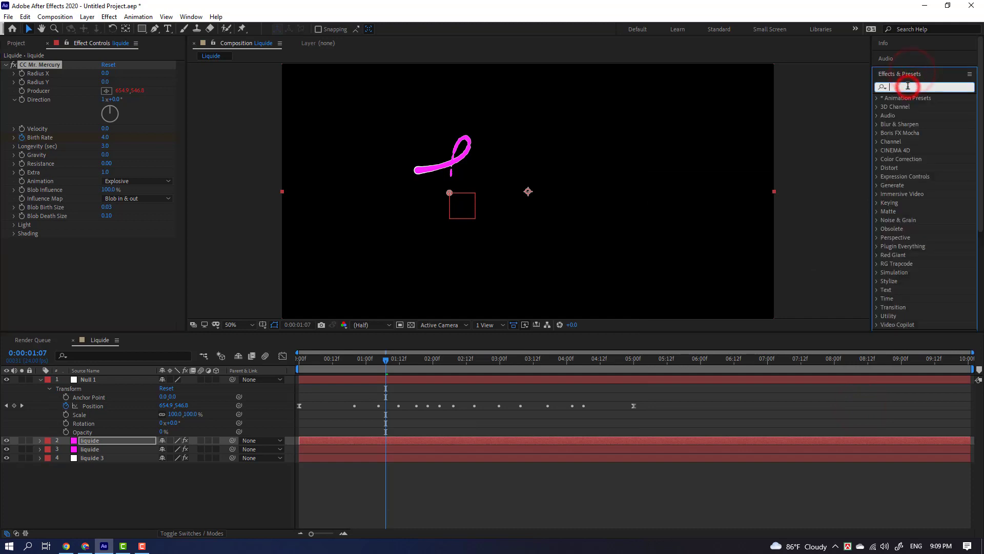
{"action": "type", "text": "fill"}
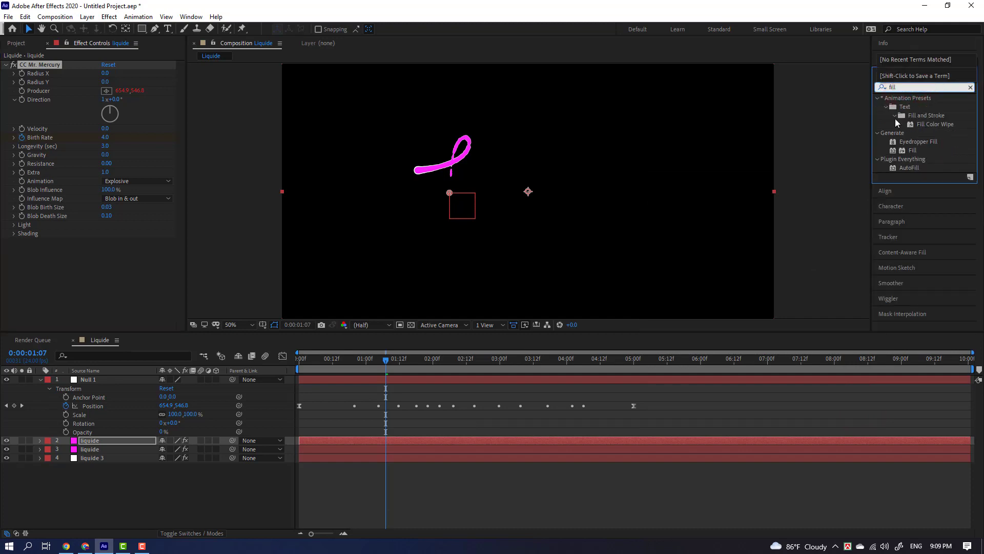
{"action": "left_click_drag", "start_coordinate": [912, 150], "coordinate": [326, 443]}
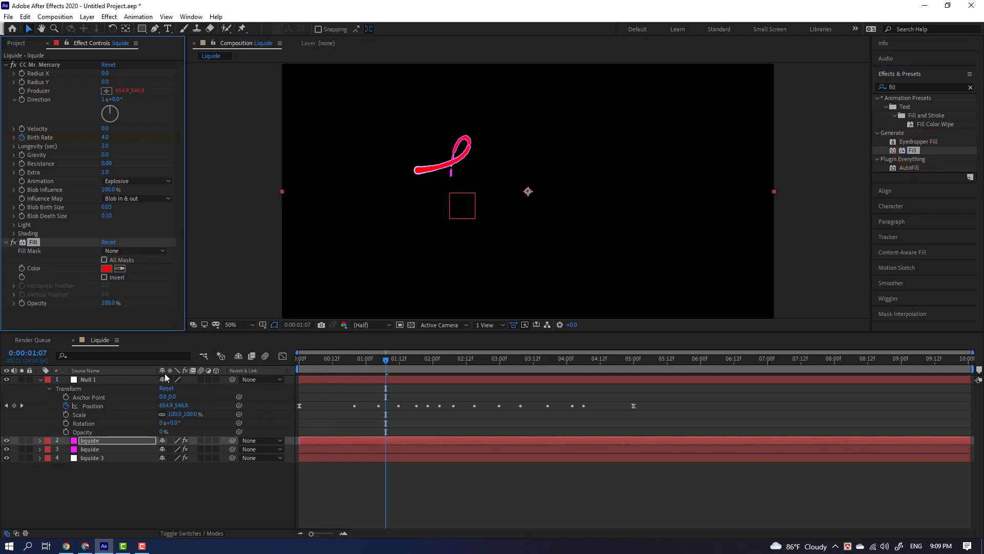
Set the Fill effect's colour to yellow (FFF000)
{"action": "left_click", "coordinate": [103, 269]}
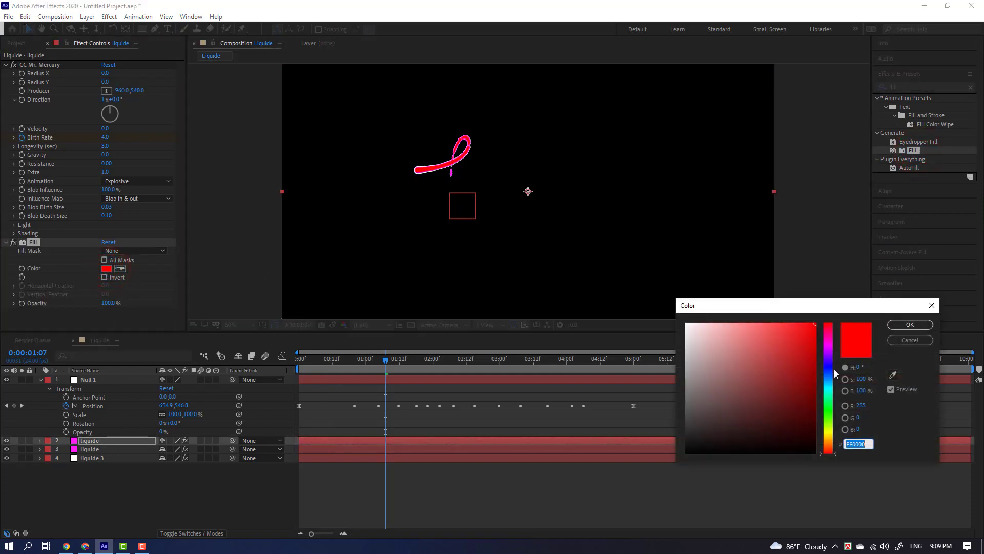
{"action": "left_click", "coordinate": [829, 413]}
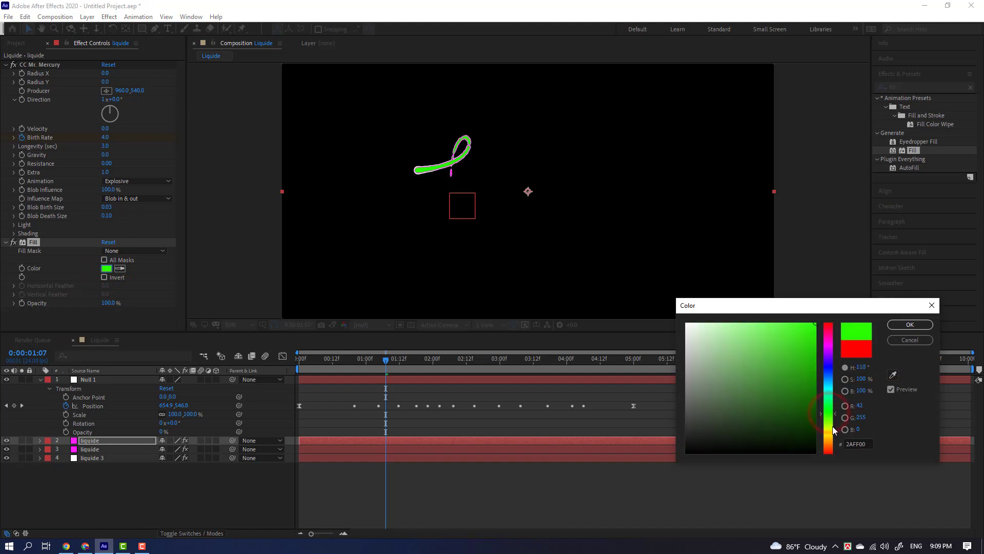
{"action": "left_click", "coordinate": [829, 433]}
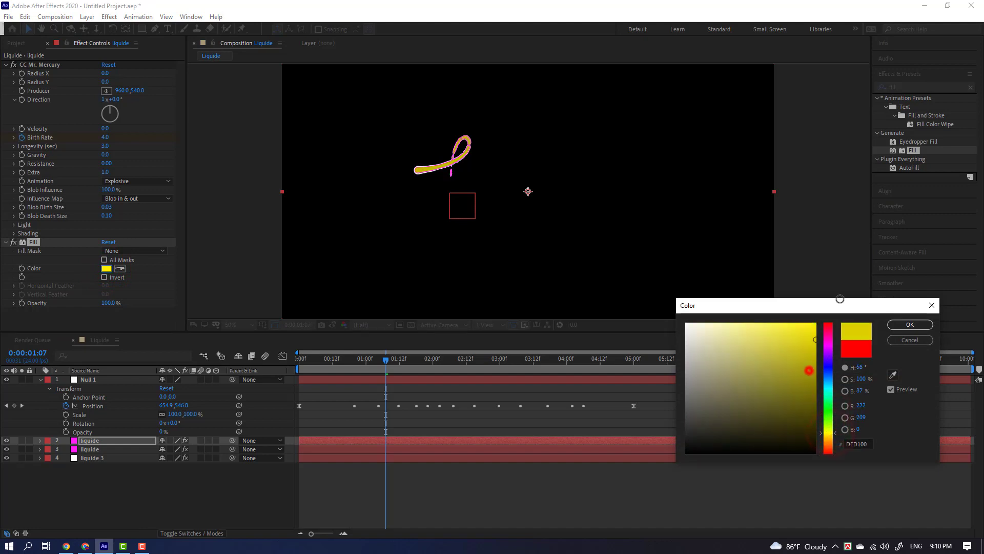
{"action": "left_click", "coordinate": [908, 325]}
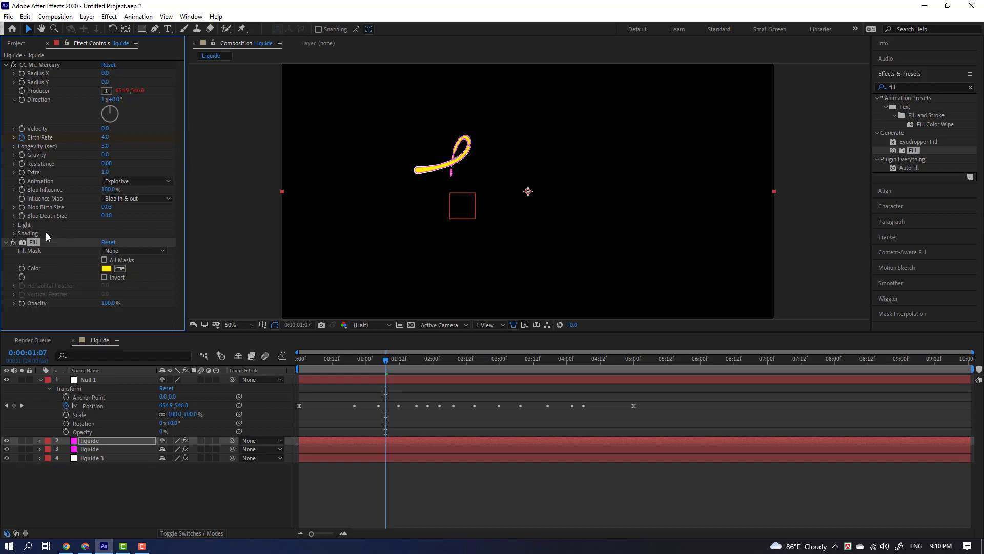
Set Blob Death Size to 0.05 and Blob Birth Size to 0.02, then scrub to check the stroke
{"action": "left_click", "coordinate": [110, 216]}
{"action": "type", "text": "5"}
{"action": "key", "text": "Return"}
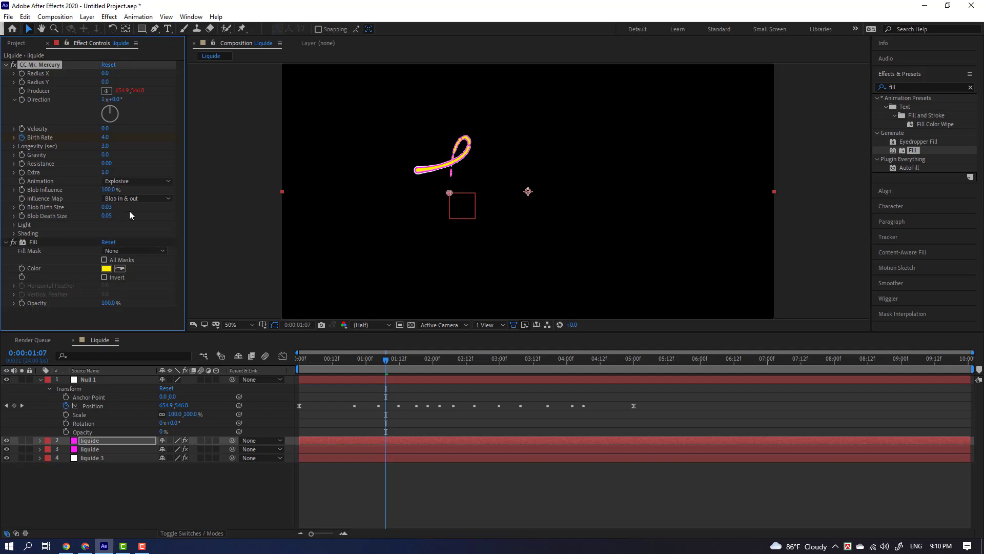
{"action": "left_click", "coordinate": [107, 207]}
{"action": "type", "text": ".02"}
{"action": "key", "text": "Return"}
{"action": "mouse_move", "coordinate": [386, 361]}
{"action": "left_mouse_down"}
{"action": "mouse_move", "coordinate": [434, 380]}
{"action": "mouse_move", "coordinate": [633, 395]}
{"action": "mouse_move", "coordinate": [551, 406]}
{"action": "mouse_move", "coordinate": [561, 402]}
{"action": "left_mouse_up"}
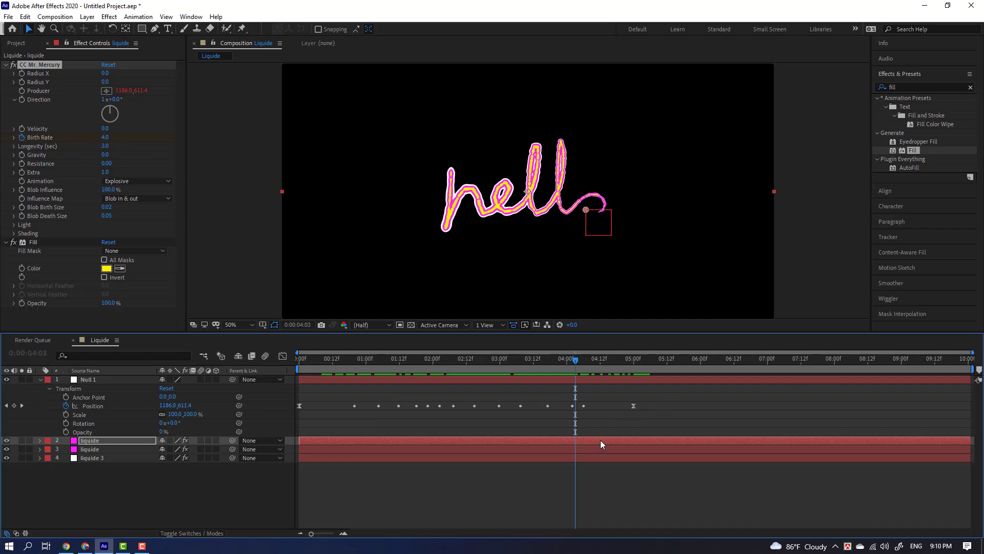
Jump to the liquide layer's Birth Rate keyframe at 05:03, set it to 5.0, then deselect the layer
{"action": "key", "text": "u"}
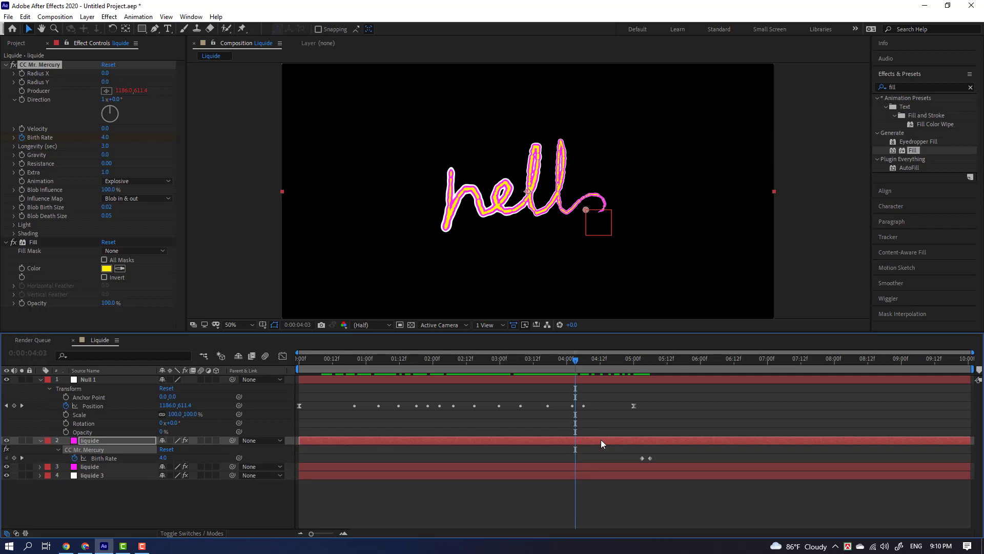
{"action": "left_click_drag", "start_coordinate": [575, 360], "coordinate": [642, 393]}
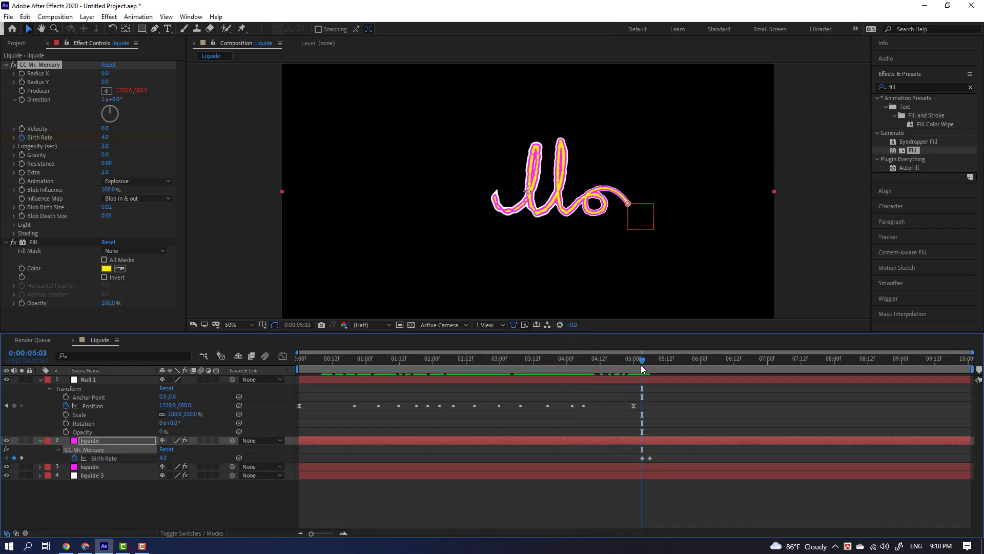
{"action": "left_click_drag", "start_coordinate": [641, 362], "coordinate": [586, 364]}
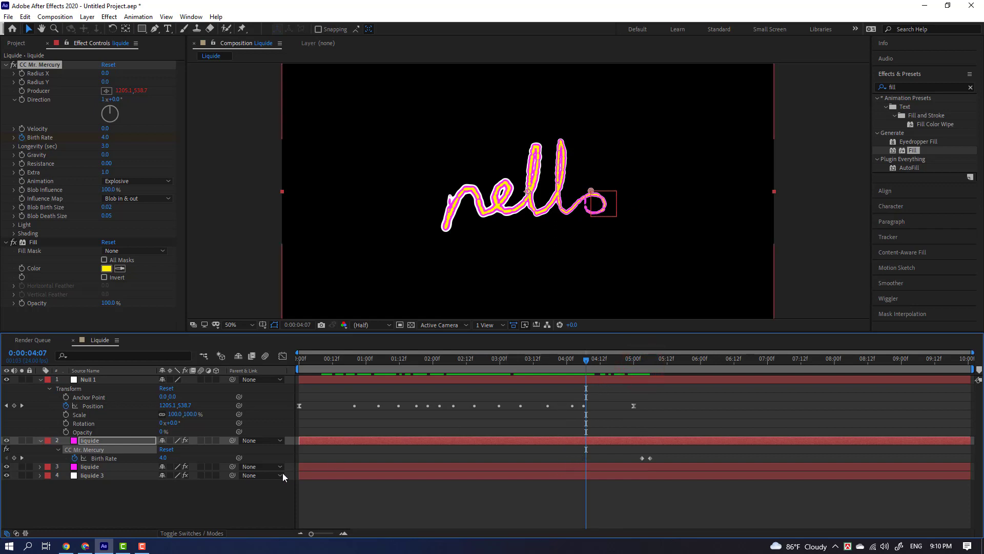
{"action": "left_click", "coordinate": [22, 456]}
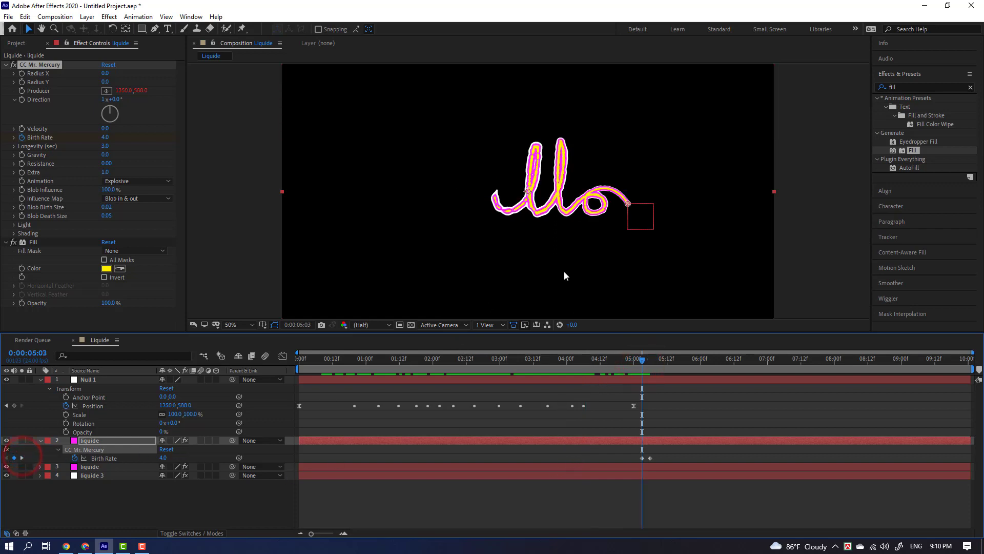
{"action": "left_click", "coordinate": [105, 138]}
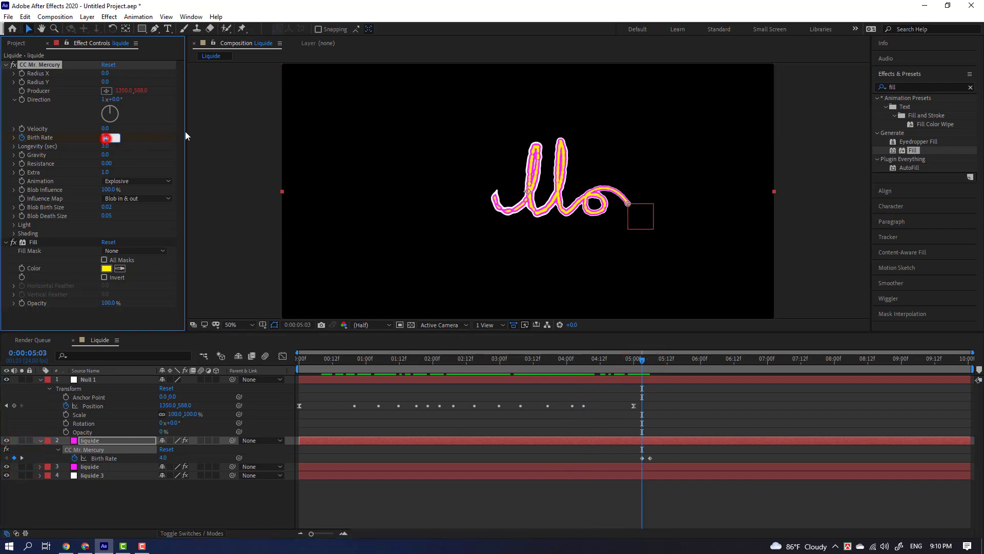
{"action": "key", "text": "Return"}
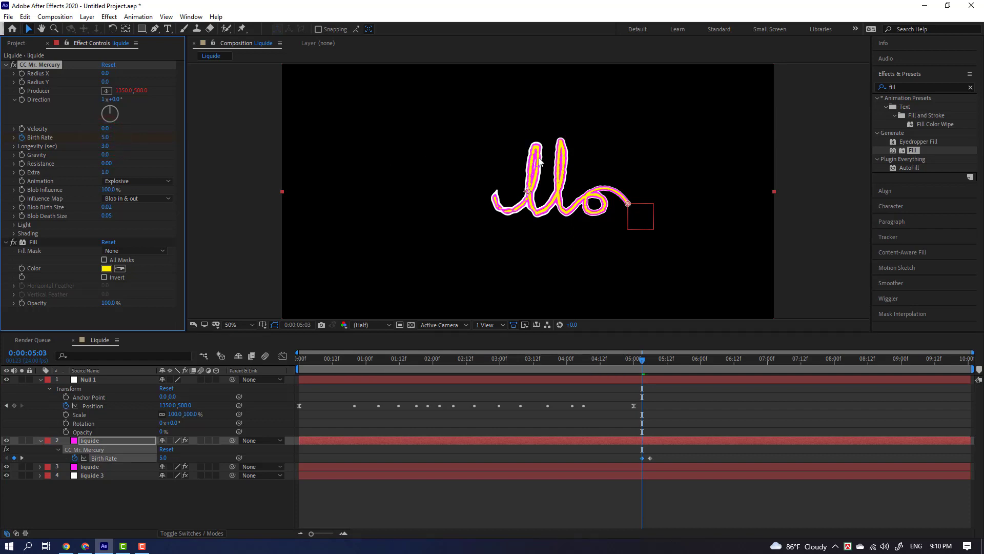
{"action": "left_click", "coordinate": [672, 497]}
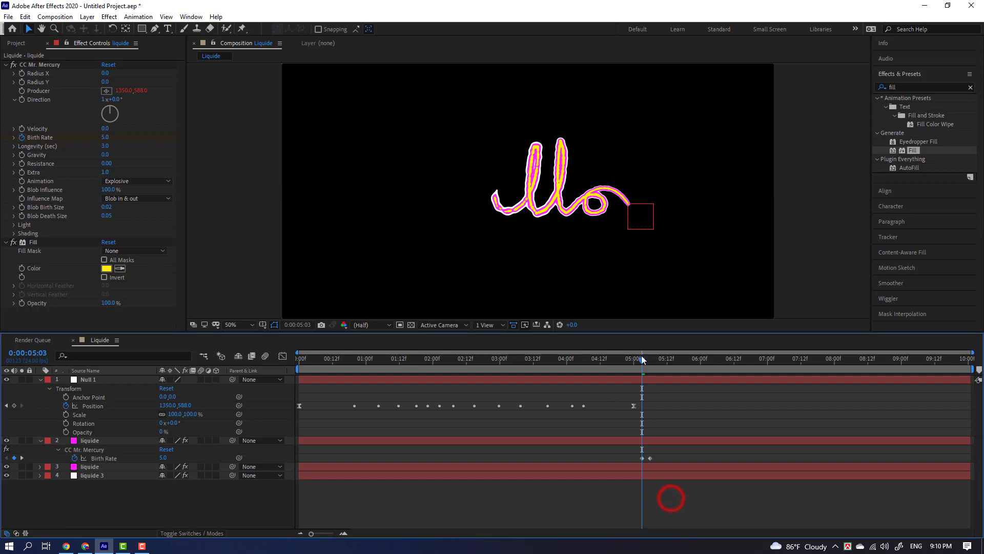
{"action": "left_click", "coordinate": [641, 357]}
Preview the animation from the start of the composition
{"action": "key", "text": "Home"}
{"action": "key", "text": "space"}
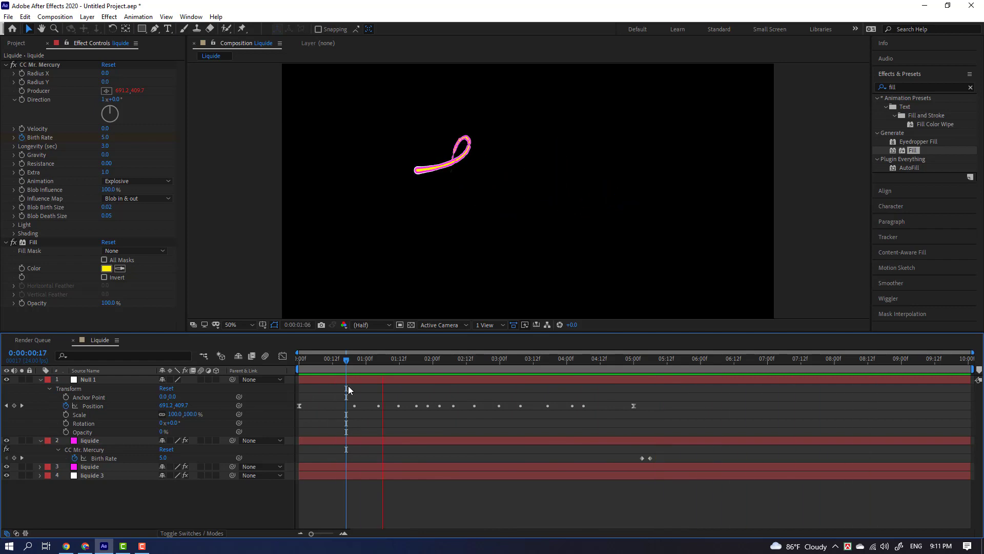
{"action": "key", "text": "space"}
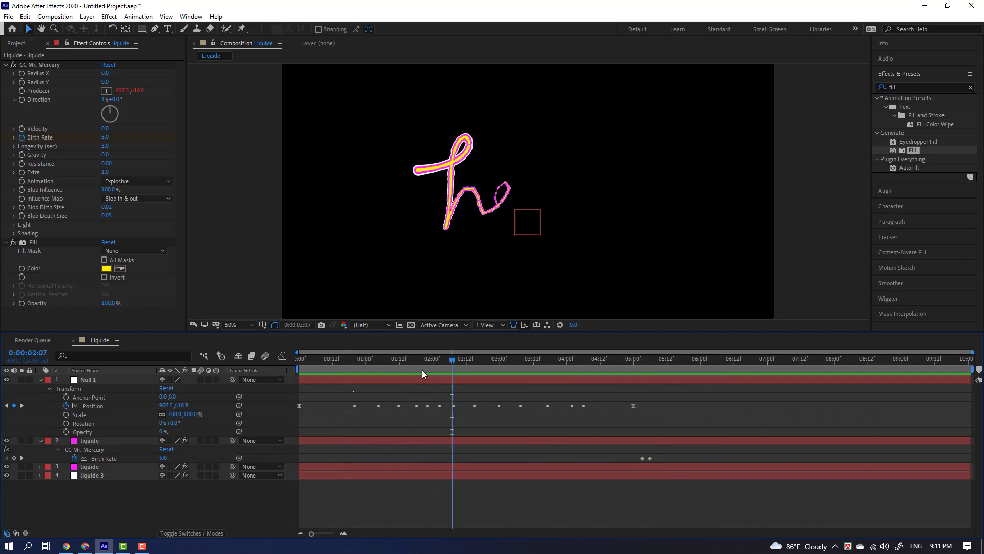
At 2:16, duplicate the yellow liquide layer with Ctrl+D
{"action": "left_click_drag", "start_coordinate": [417, 360], "coordinate": [477, 361]}
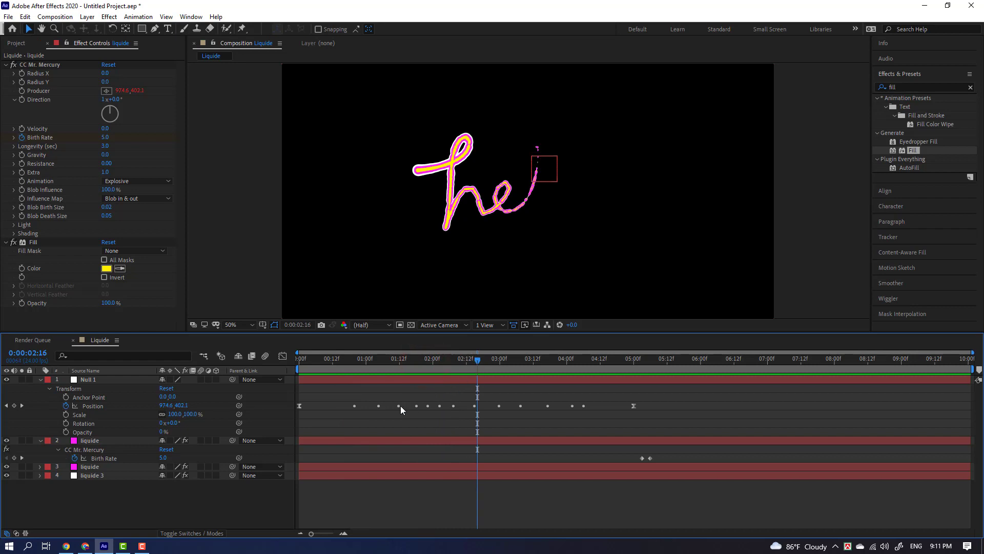
{"action": "left_click", "coordinate": [319, 440]}
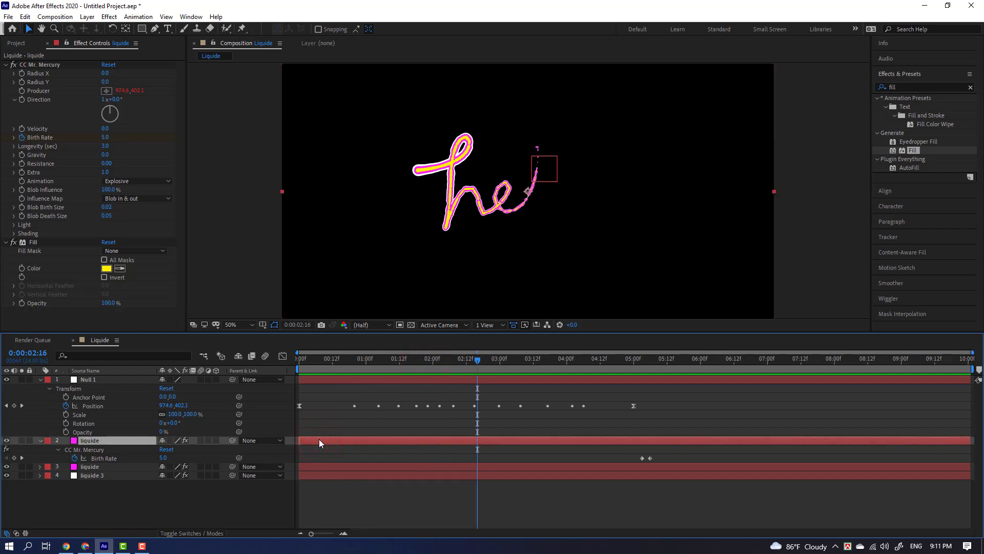
{"action": "key", "text": "ctrl+d"}
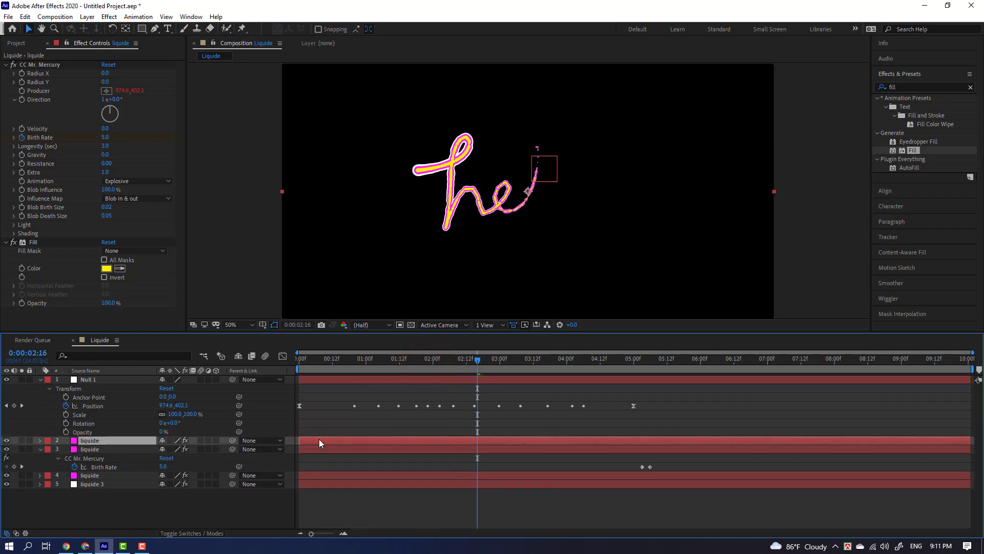
Change the duplicated liquide layer's Fill Color to white (FFFFFF)
{"action": "left_click", "coordinate": [106, 268]}
{"action": "left_click_drag", "start_coordinate": [787, 357], "coordinate": [723, 292]}
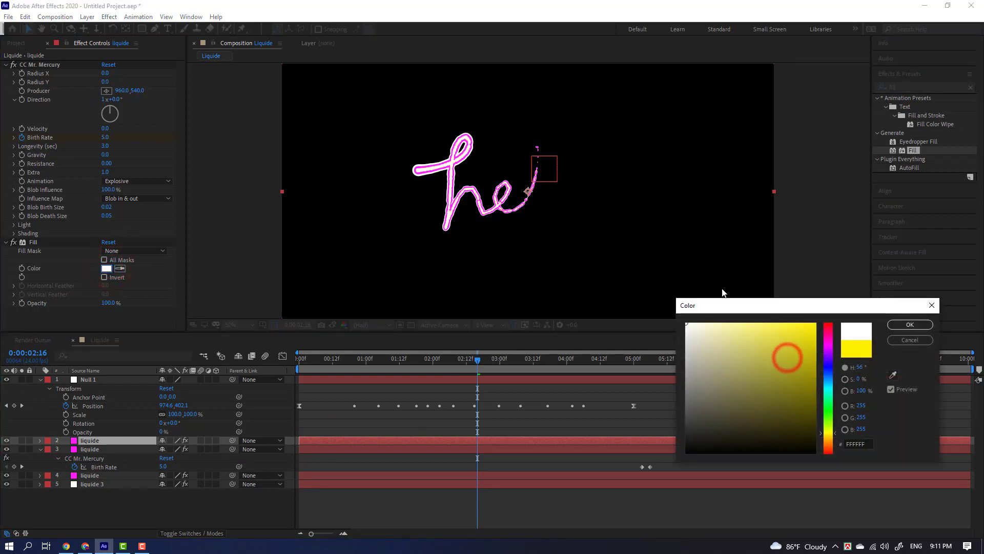
{"action": "left_click", "coordinate": [910, 324]}
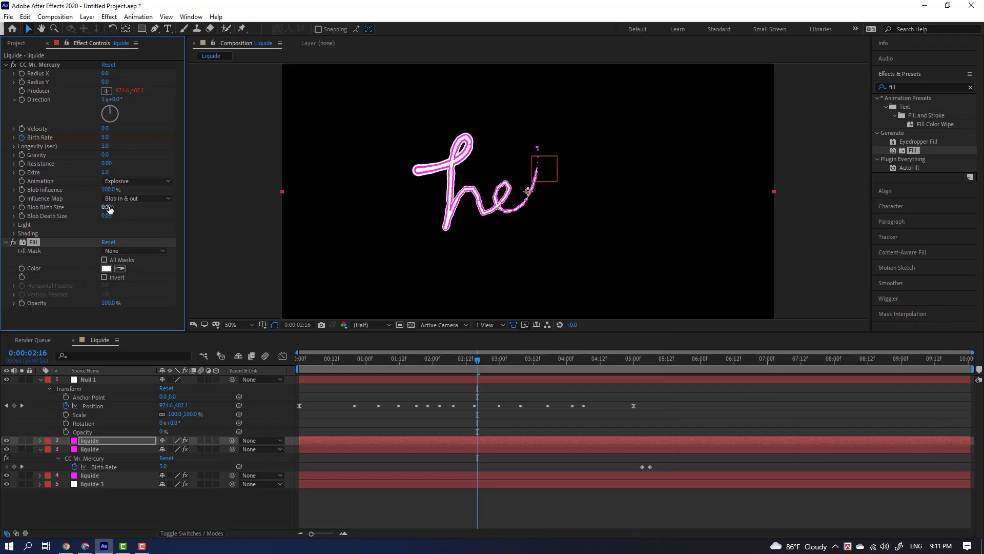
Set CC Mr. Mercury's Velocity to 0.1 on the white liquide copy
{"action": "left_click", "coordinate": [106, 129]}
{"action": "type", "text": "1"}
{"action": "key", "text": "Return"}
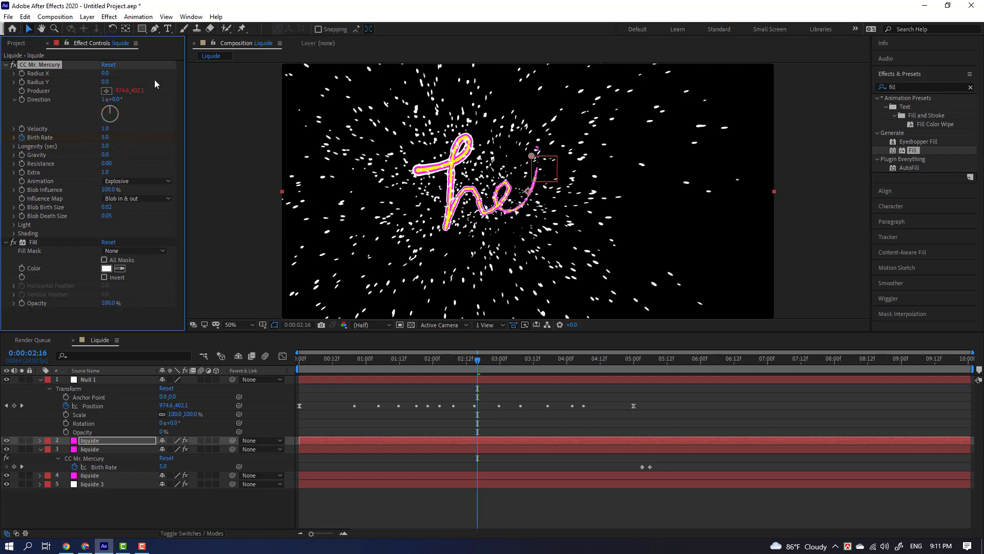
{"action": "left_click", "coordinate": [106, 129]}
{"action": "key", "text": "BackSpace"}
{"action": "type", "text": "0.1"}
{"action": "key", "text": "Return"}
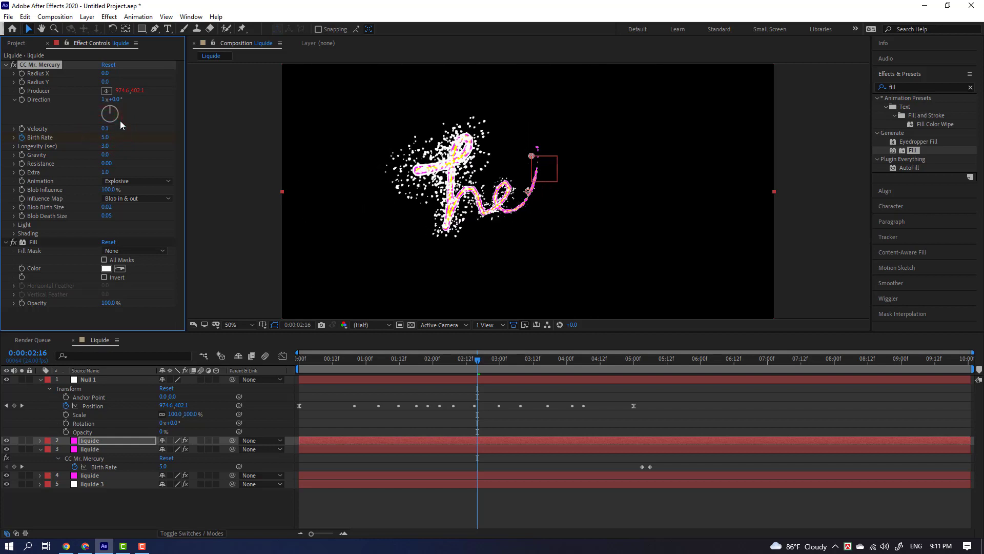
{"action": "left_click", "coordinate": [109, 129]}
{"action": "type", "text": "0.1"}
{"action": "key", "text": "Return"}
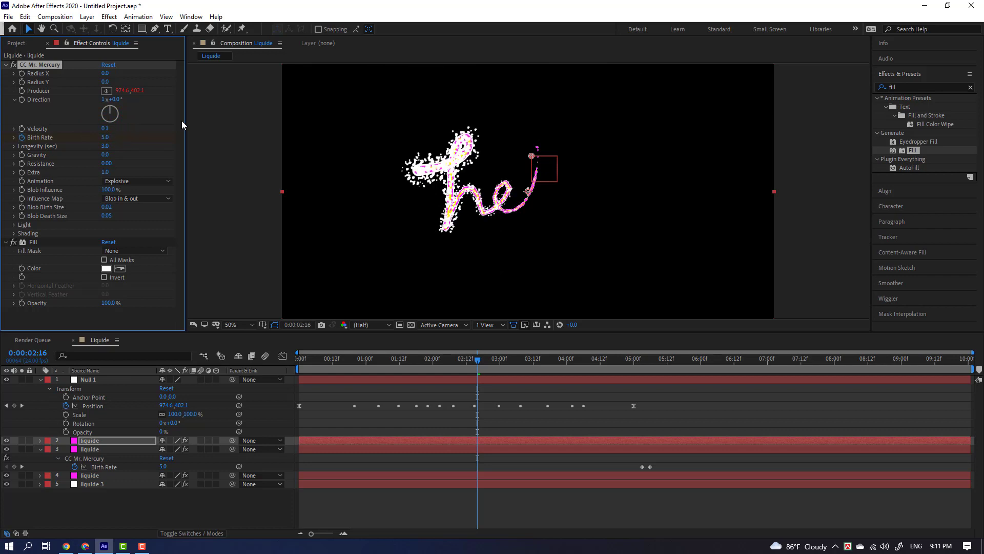
Set Blob Birth Size and Blob Death Size to 0.01, then preview
{"action": "left_click", "coordinate": [109, 207]}
{"action": "type", "text": "0.01"}
{"action": "key", "text": "Return"}
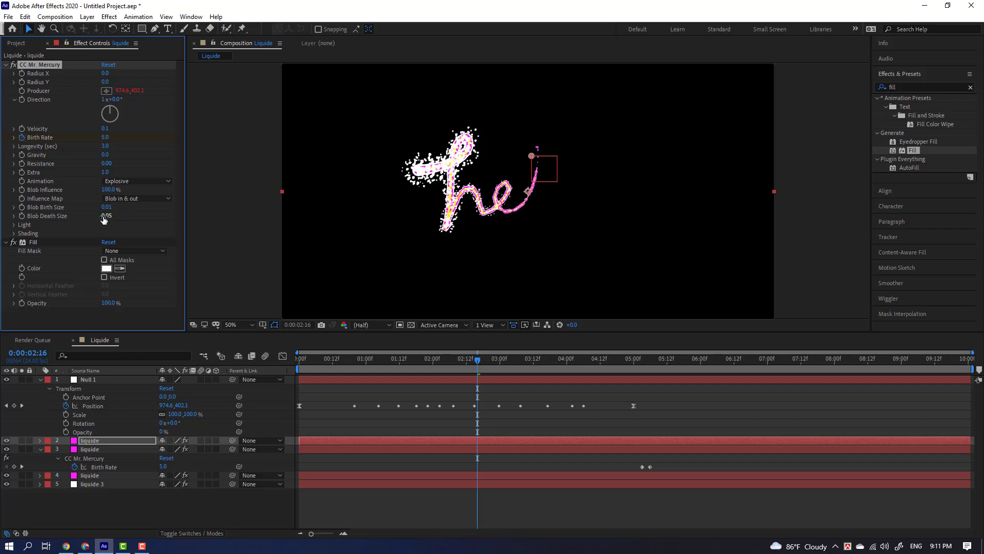
{"action": "left_click", "coordinate": [108, 216]}
{"action": "type", "text": "1"}
{"action": "key", "text": "Return"}
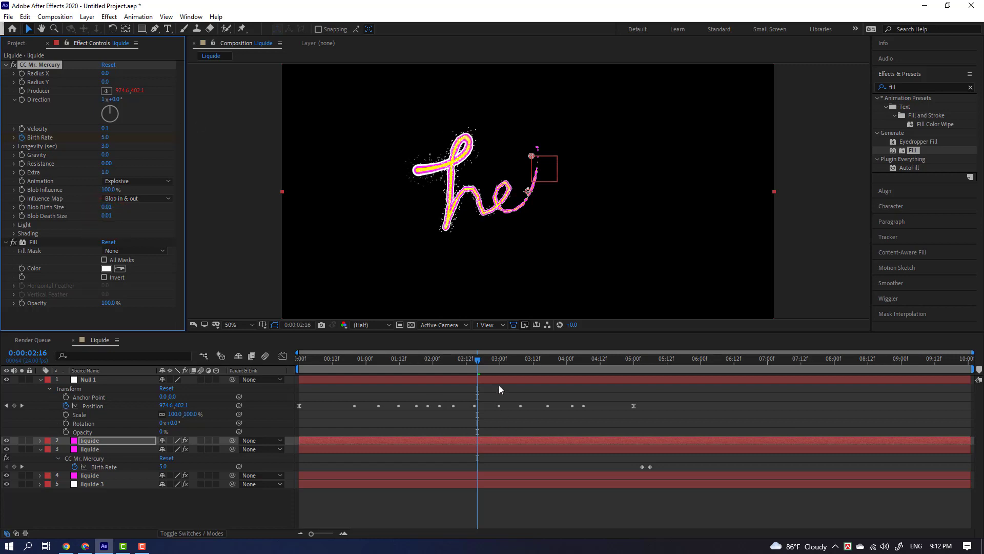
{"action": "key", "text": "space"}
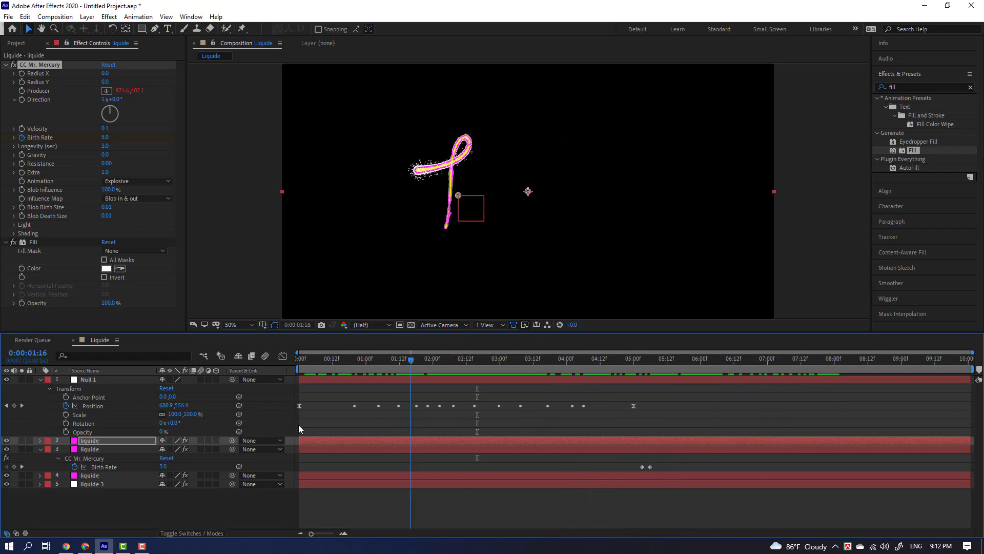
Stop the preview and collapse Null 1's Transform and layer 3's effect properties
{"action": "key", "text": "space"}
{"action": "key", "text": "space"}
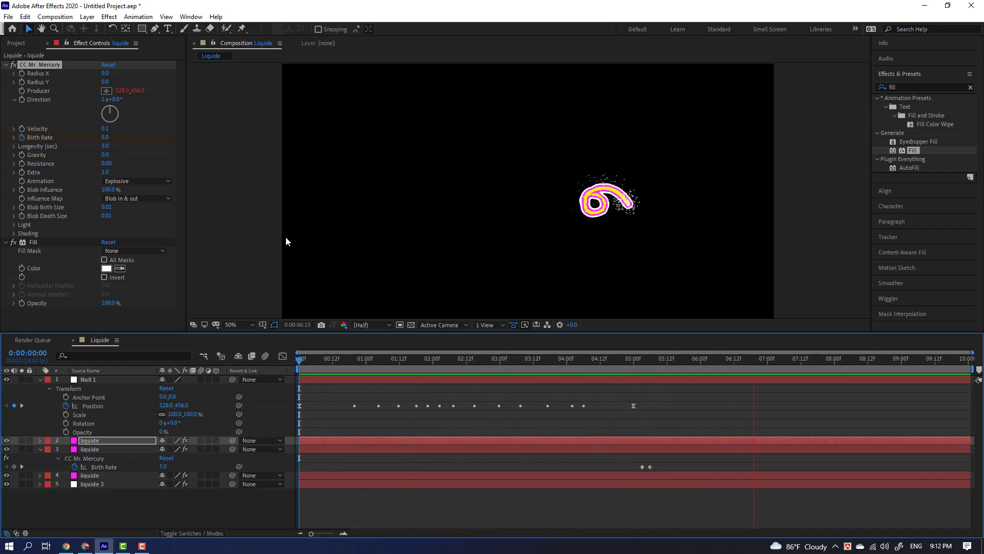
{"action": "left_click", "coordinate": [469, 358]}
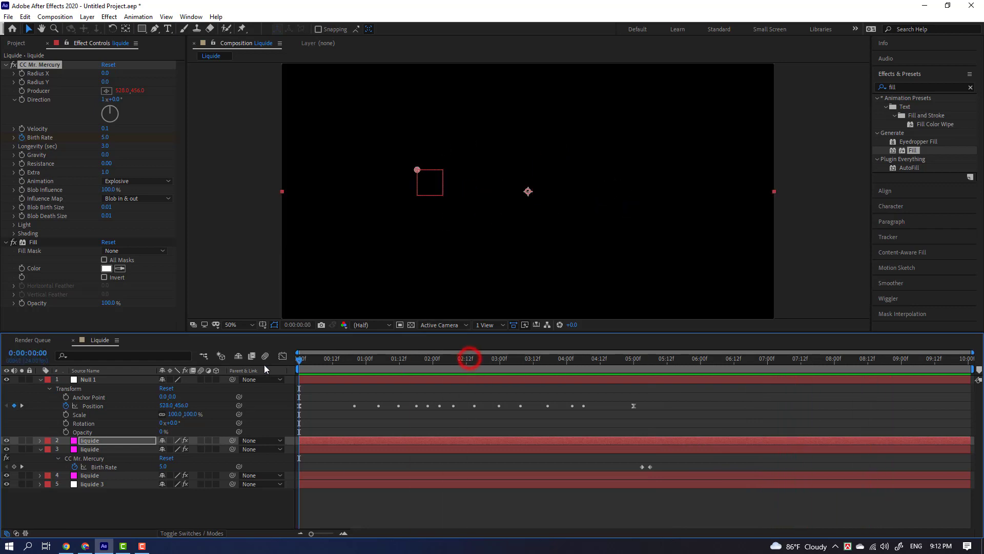
{"action": "left_click", "coordinate": [40, 379]}
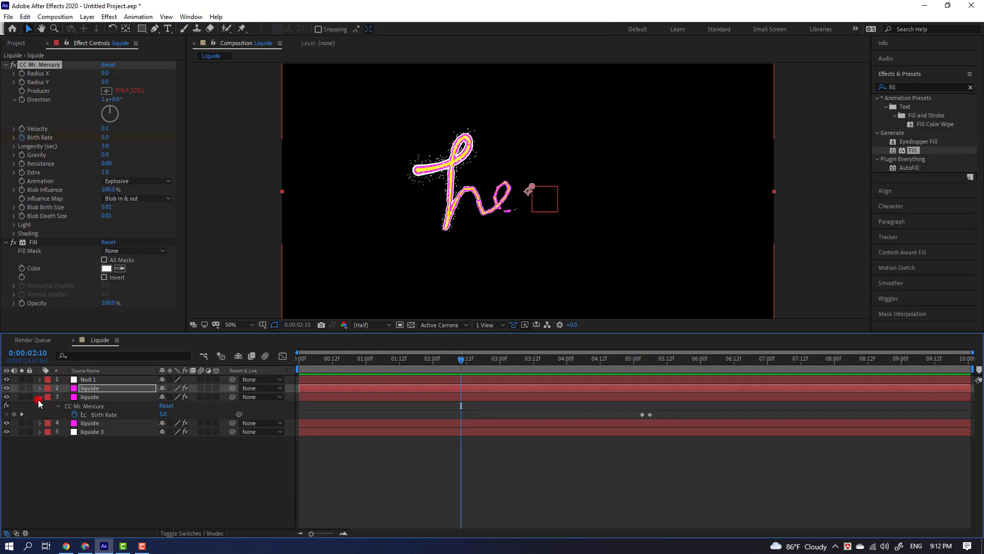
{"action": "left_click", "coordinate": [39, 397]}
{"action": "left_click", "coordinate": [115, 465]}
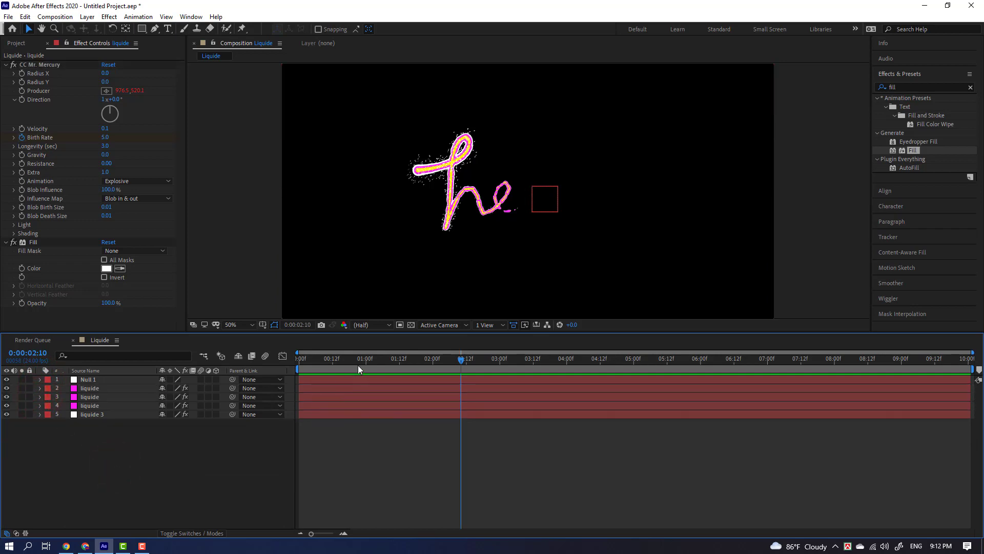
Scrub to about 4:01 and bring up the New layer menu for a solid
{"action": "left_click_drag", "start_coordinate": [361, 358], "coordinate": [604, 406]}
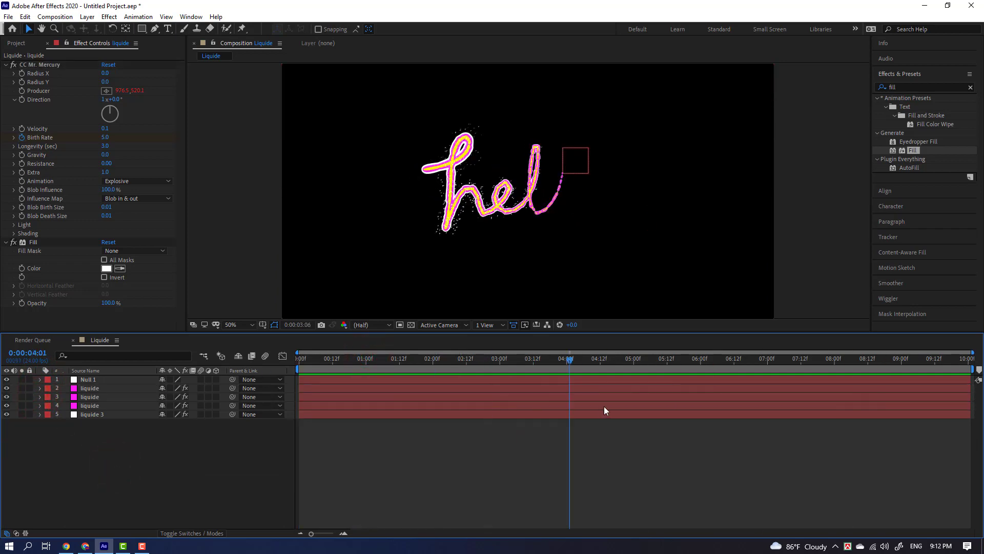
{"action": "right_click", "coordinate": [134, 493]}
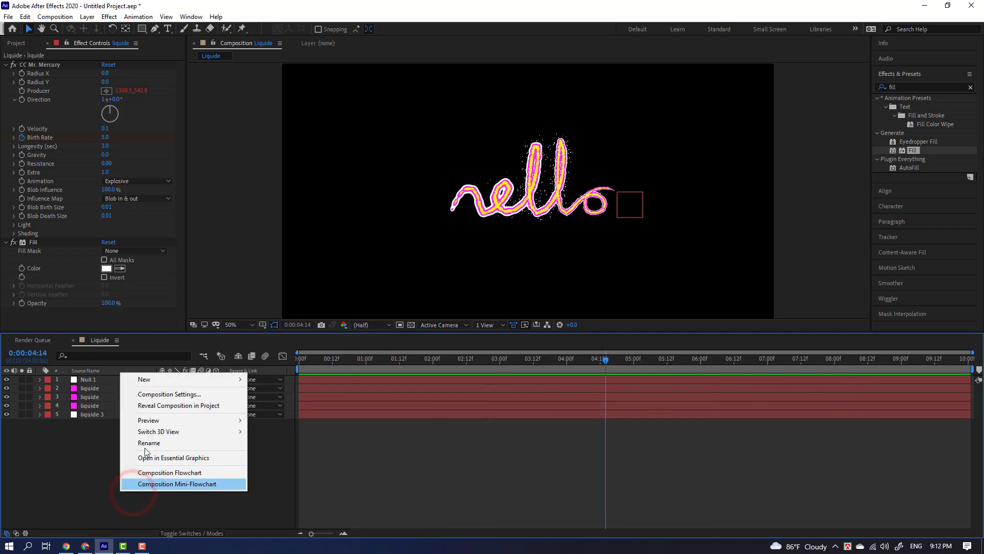
{"action": "mouse_move", "coordinate": [153, 380]}
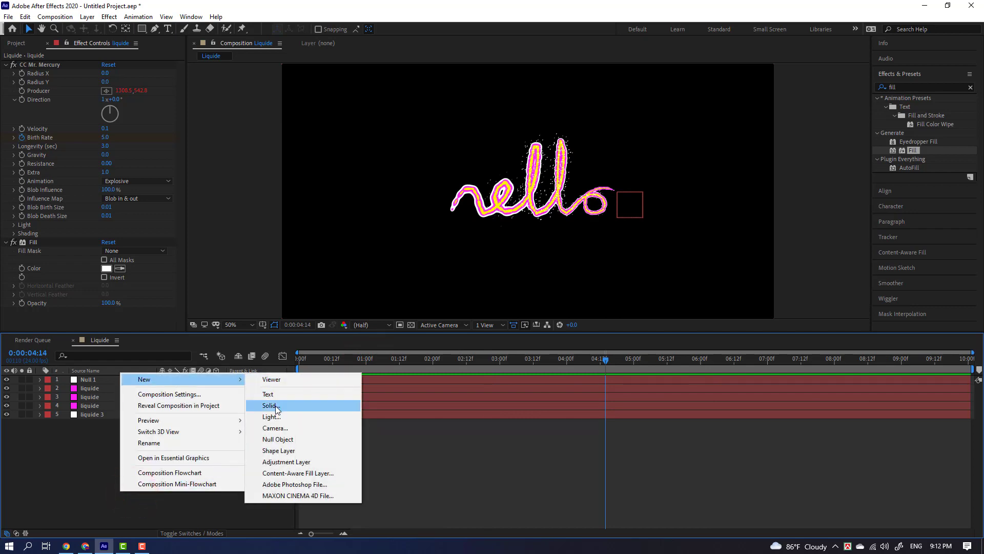
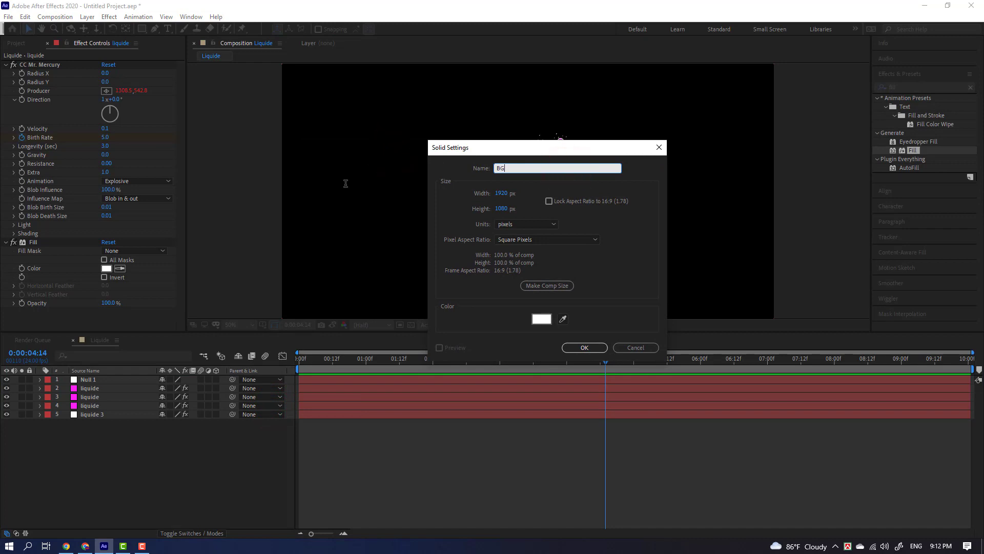
Create the white 1920×1080 solid named BG and move it beneath all the liquid layers
{"action": "left_click", "coordinate": [590, 347]}
{"action": "left_click", "coordinate": [164, 493]}
{"action": "right_click", "coordinate": [164, 493]}
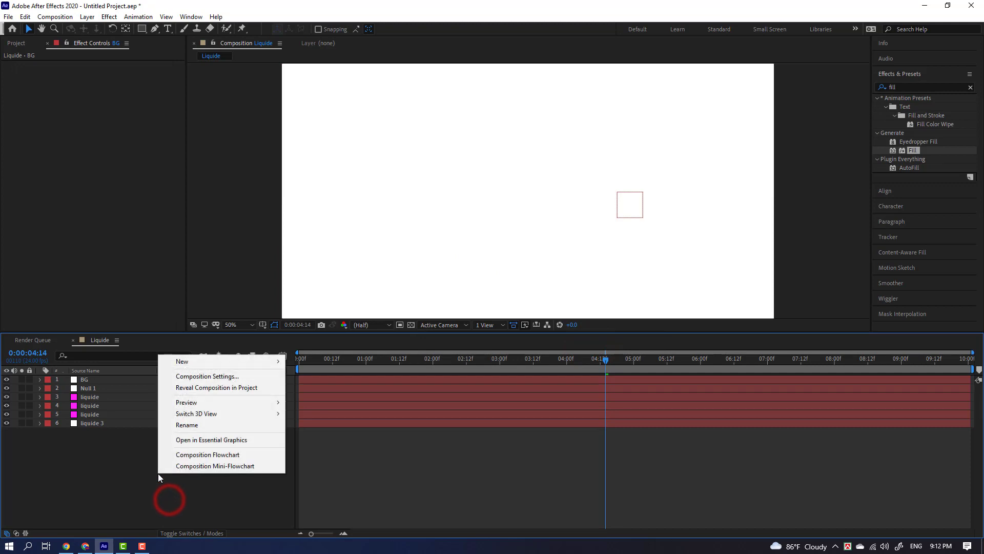
{"action": "left_click", "coordinate": [91, 467]}
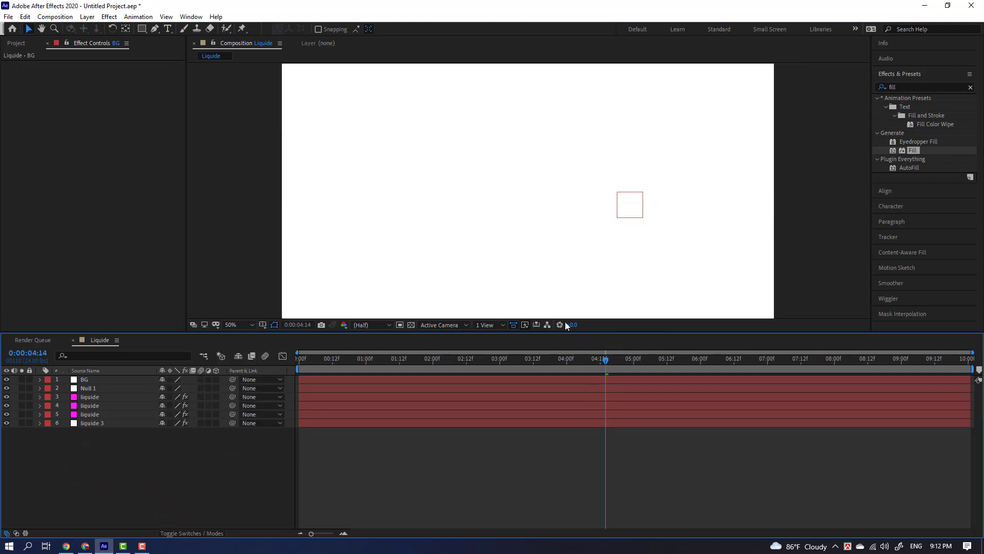
{"action": "left_click_drag", "start_coordinate": [96, 380], "coordinate": [115, 434]}
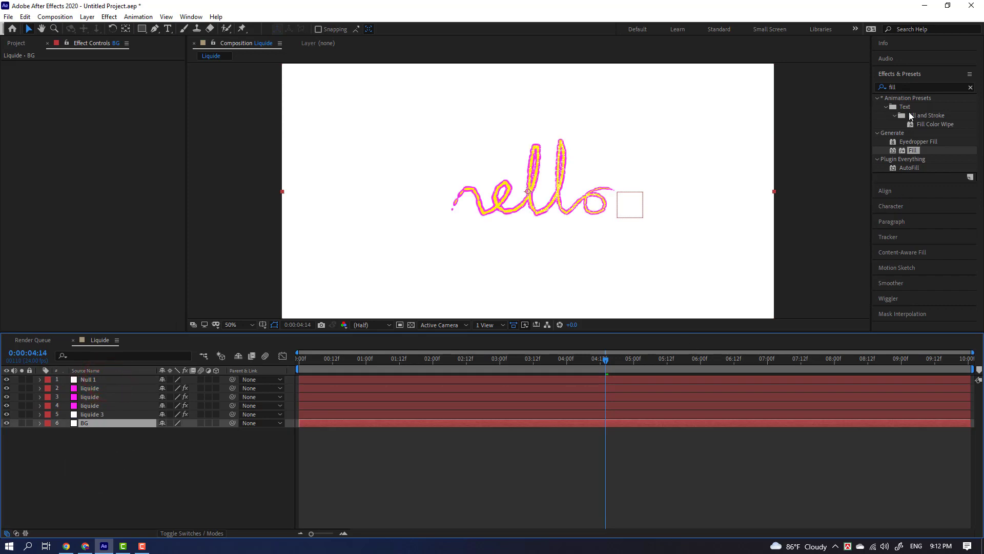
{"action": "left_click", "coordinate": [916, 85]}
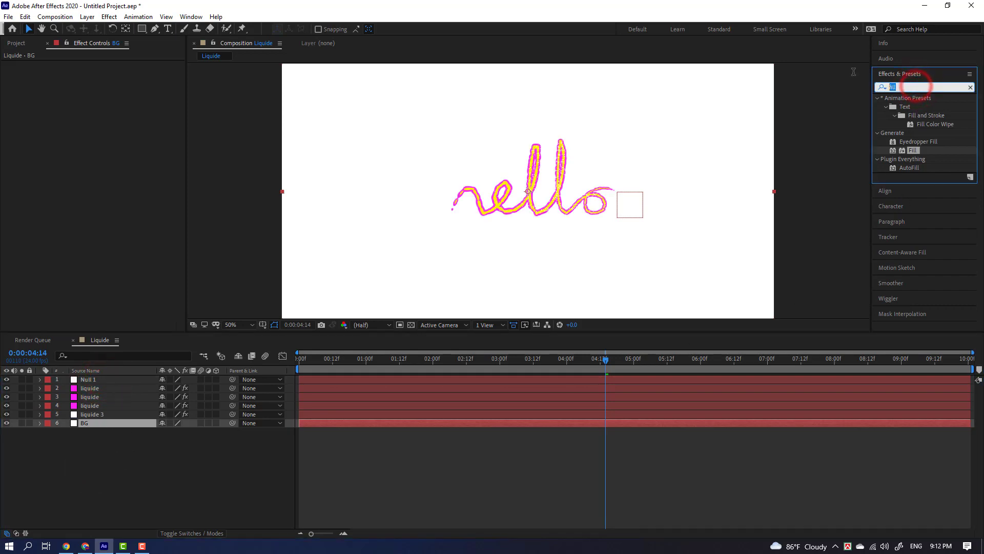
Search 'ramp' and apply the Gradient Ramp effect to the BG layer
{"action": "type", "text": "ram"}
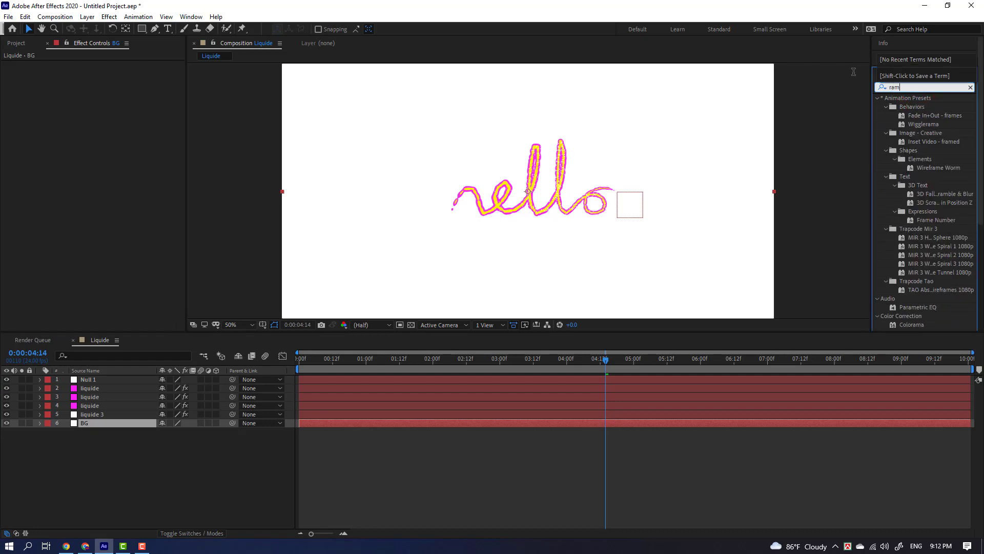
{"action": "type", "text": "p"}
{"action": "left_click_drag", "start_coordinate": [928, 106], "coordinate": [122, 423]}
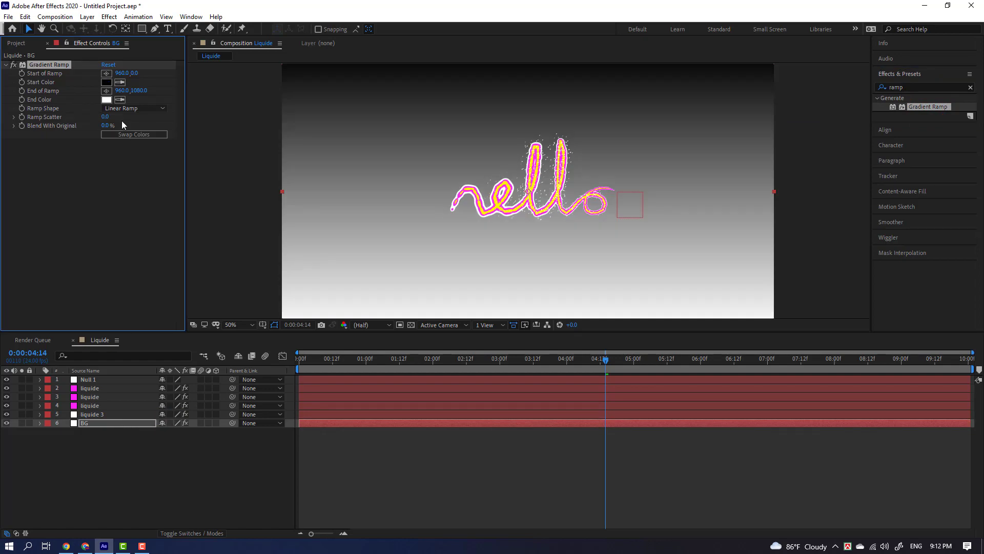
Set the gradient's End Color to deep navy (#00043F)
{"action": "left_click", "coordinate": [106, 99]}
{"action": "left_click", "coordinate": [828, 381]}
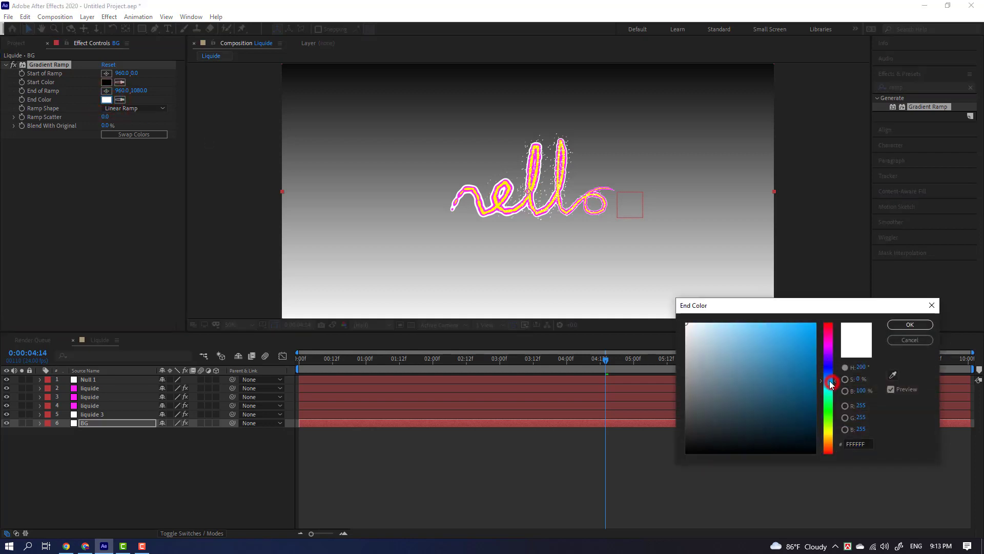
{"action": "left_click_drag", "start_coordinate": [813, 390], "coordinate": [815, 403]}
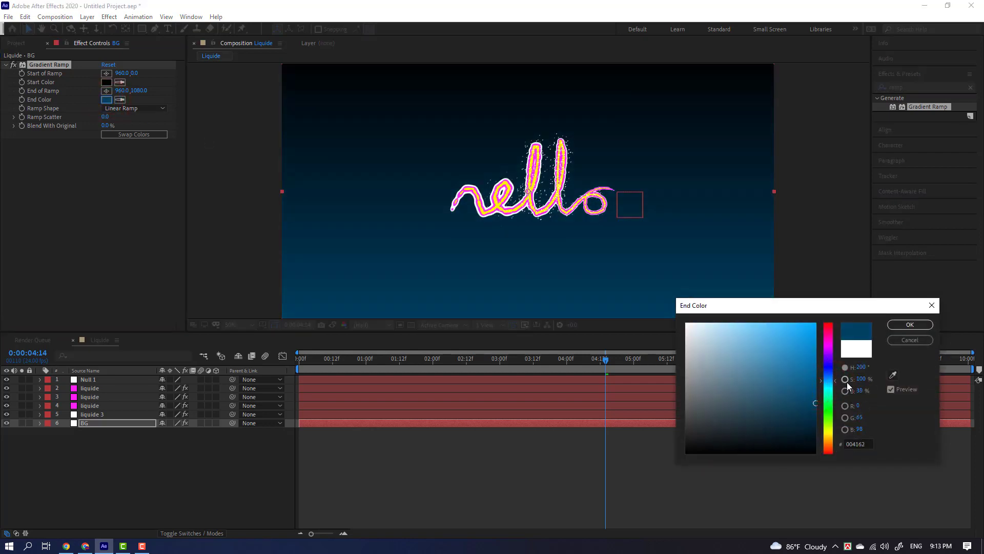
{"action": "left_click", "coordinate": [833, 368]}
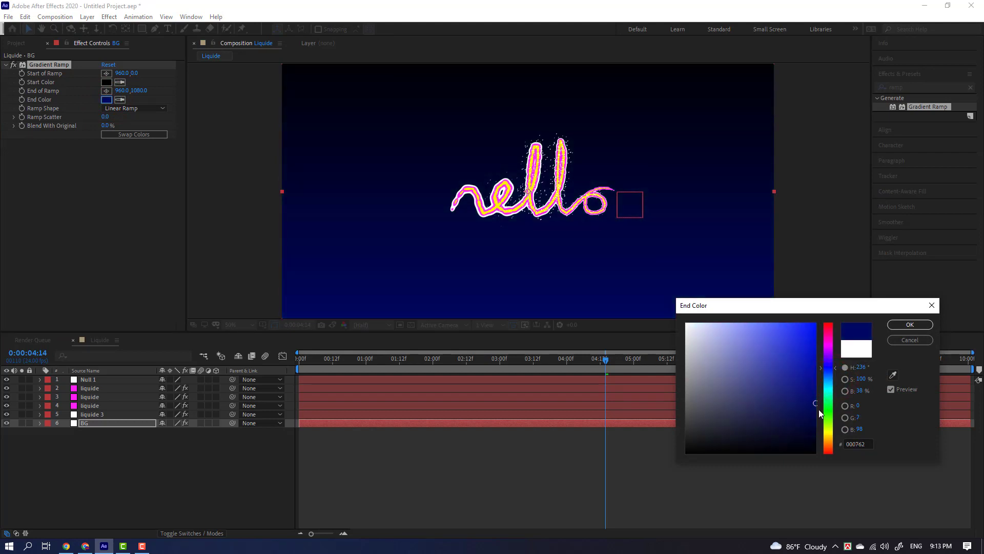
{"action": "left_click", "coordinate": [897, 326]}
Set the gradient's Start Color to a brighter medium blue (#2028A9)
{"action": "left_click", "coordinate": [108, 82]}
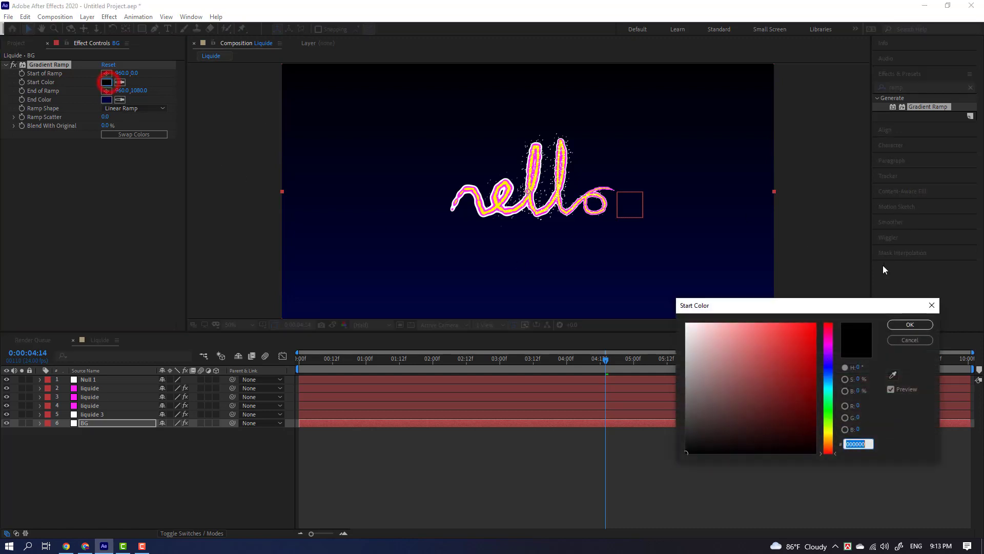
{"action": "left_click", "coordinate": [828, 369]}
{"action": "left_click", "coordinate": [892, 374]}
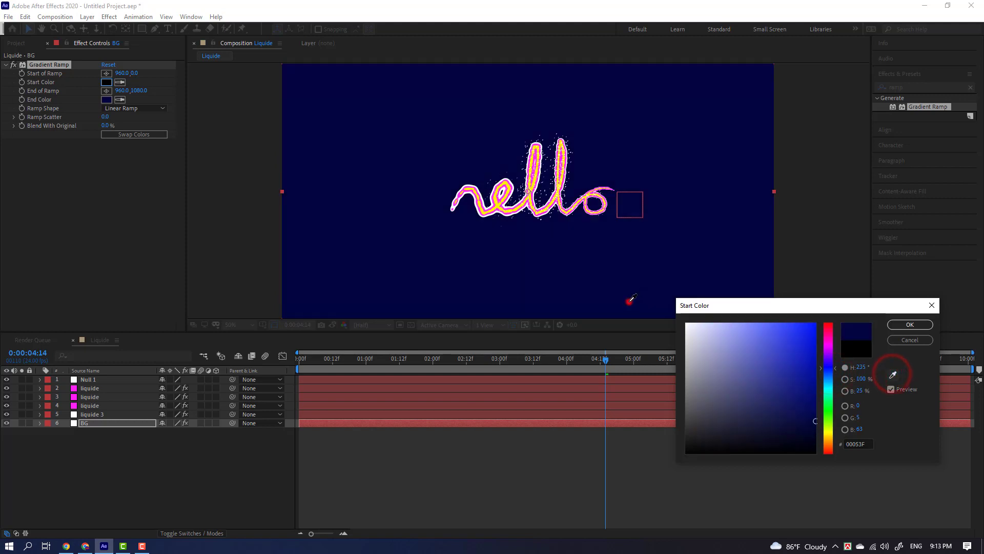
{"action": "left_click", "coordinate": [628, 299]}
{"action": "mouse_move", "coordinate": [811, 371]}
{"action": "left_mouse_down"}
{"action": "mouse_move", "coordinate": [815, 359]}
{"action": "mouse_move", "coordinate": [784, 347]}
{"action": "mouse_move", "coordinate": [791, 368]}
{"action": "left_mouse_up"}
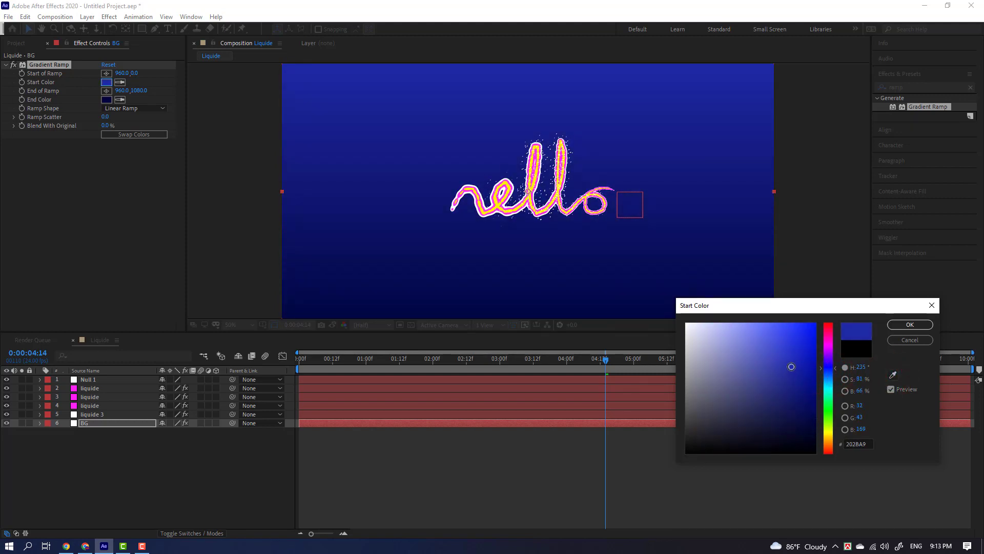
{"action": "left_click", "coordinate": [907, 325]}
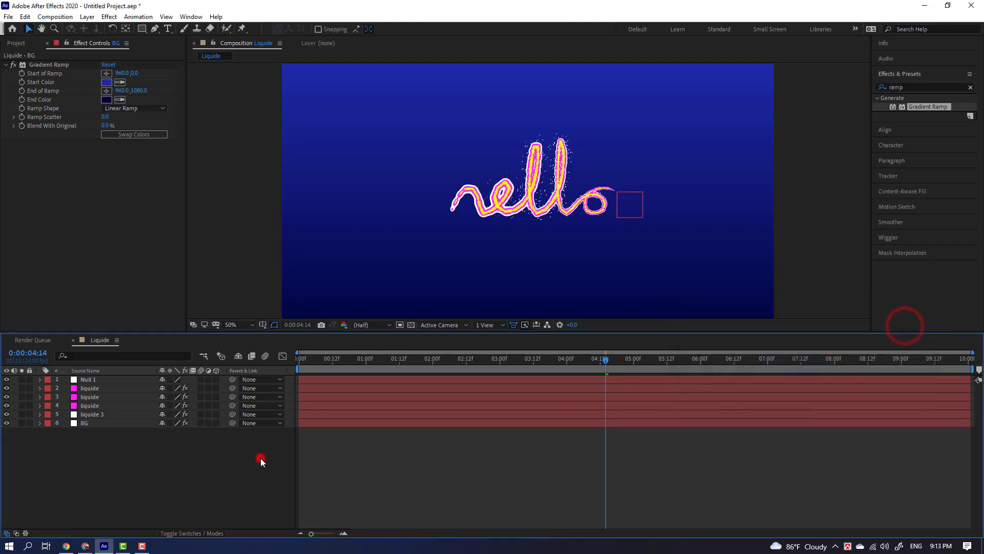
{"action": "key", "text": "space"}
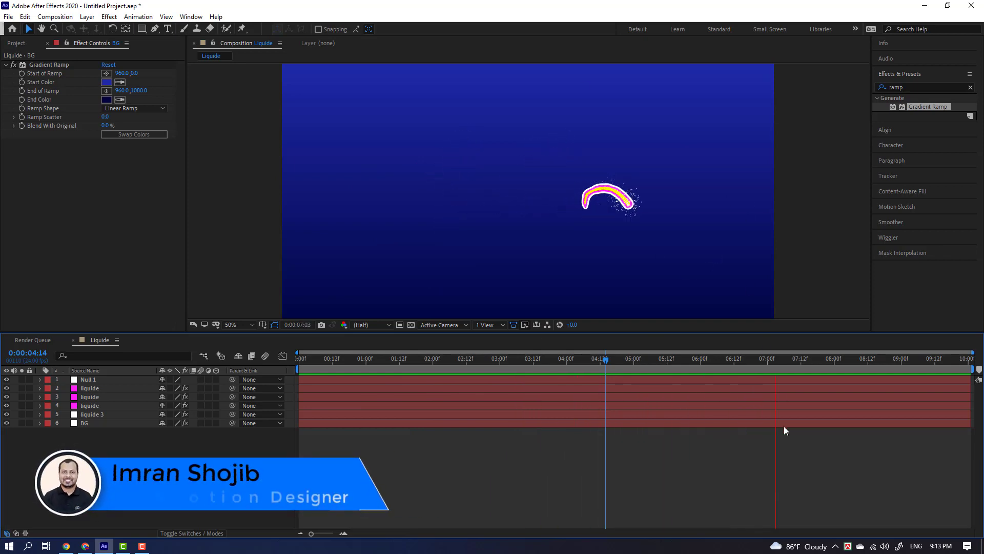
{"action": "left_click", "coordinate": [737, 360]}
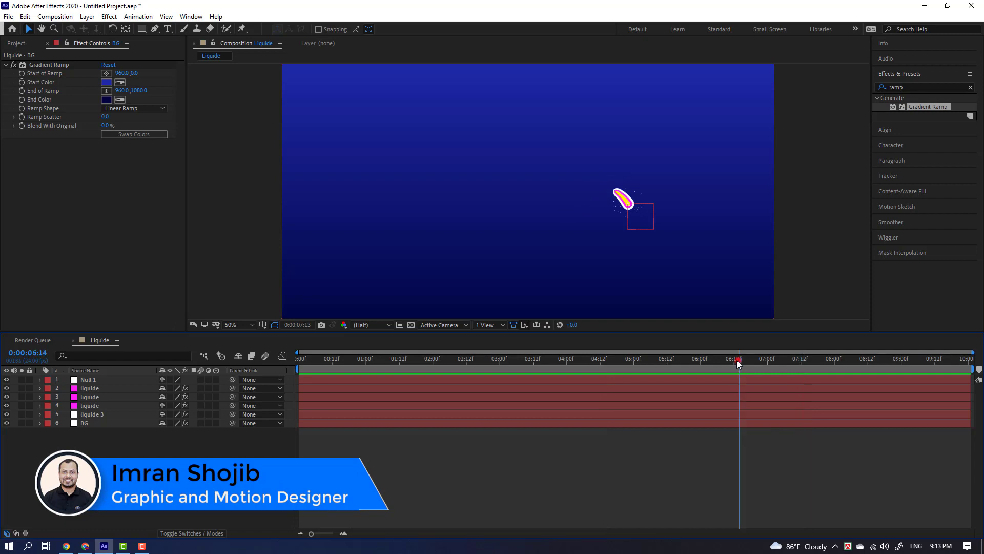
{"action": "mouse_move", "coordinate": [299, 359]}
{"action": "left_mouse_down"}
{"action": "mouse_move", "coordinate": [802, 405]}
{"action": "mouse_move", "coordinate": [297, 414]}
{"action": "mouse_move", "coordinate": [484, 423]}
{"action": "mouse_move", "coordinate": [661, 448]}
{"action": "mouse_move", "coordinate": [847, 448]}
{"action": "left_mouse_up"}
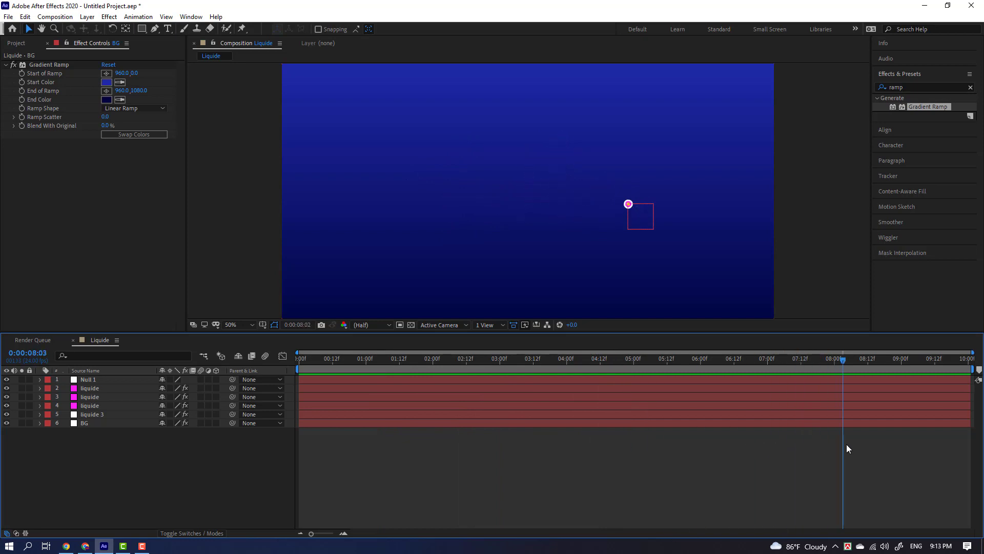